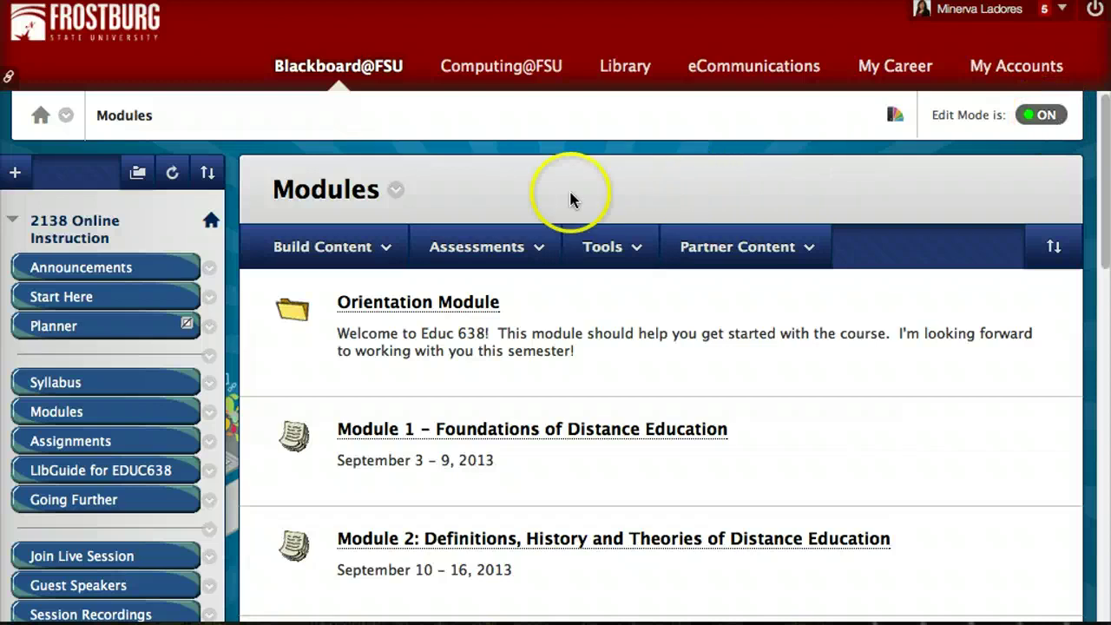
# - Start a learning module named "Module 12: Introduction to Virtual Worlds" and enter "For this module..." as its text
pyautogui.click(385, 249)
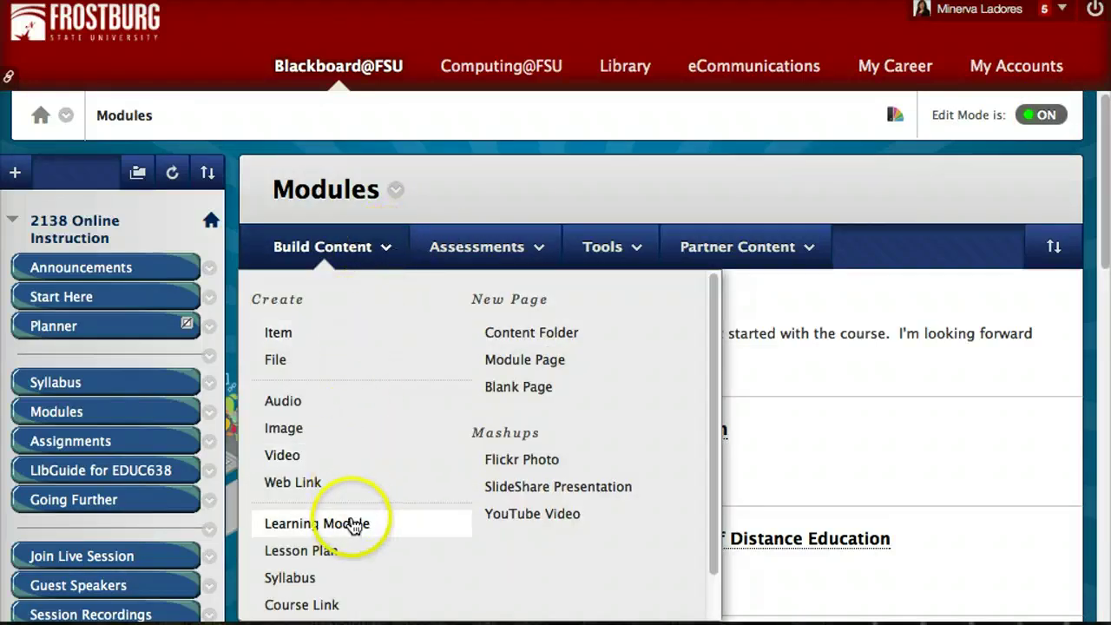
pyautogui.click(388, 526)
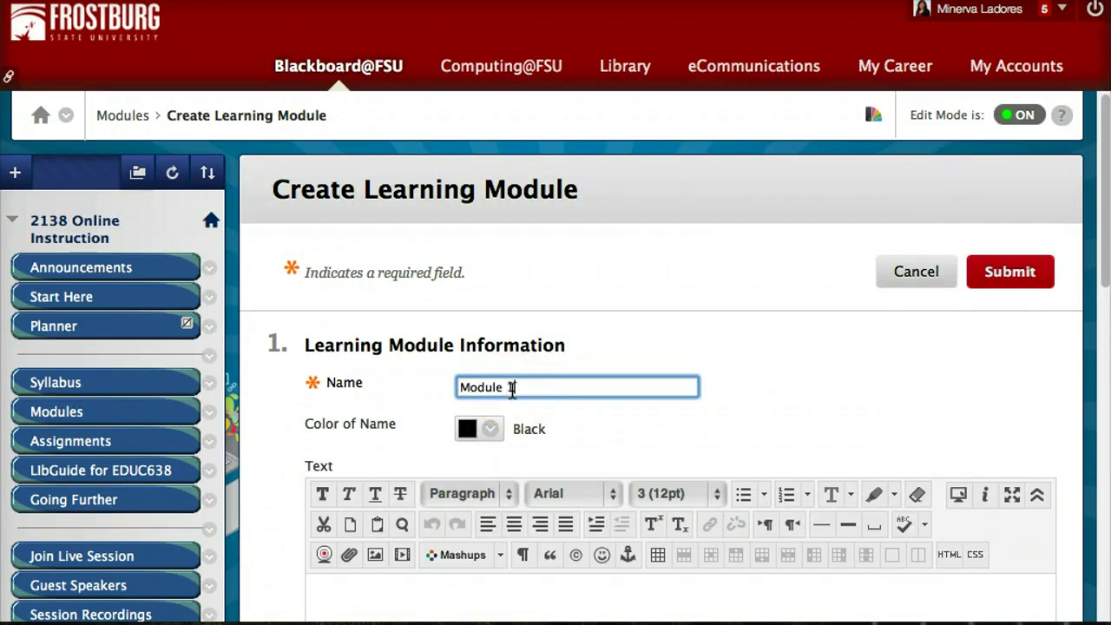
pyautogui.write(': Introduction to Virtual')
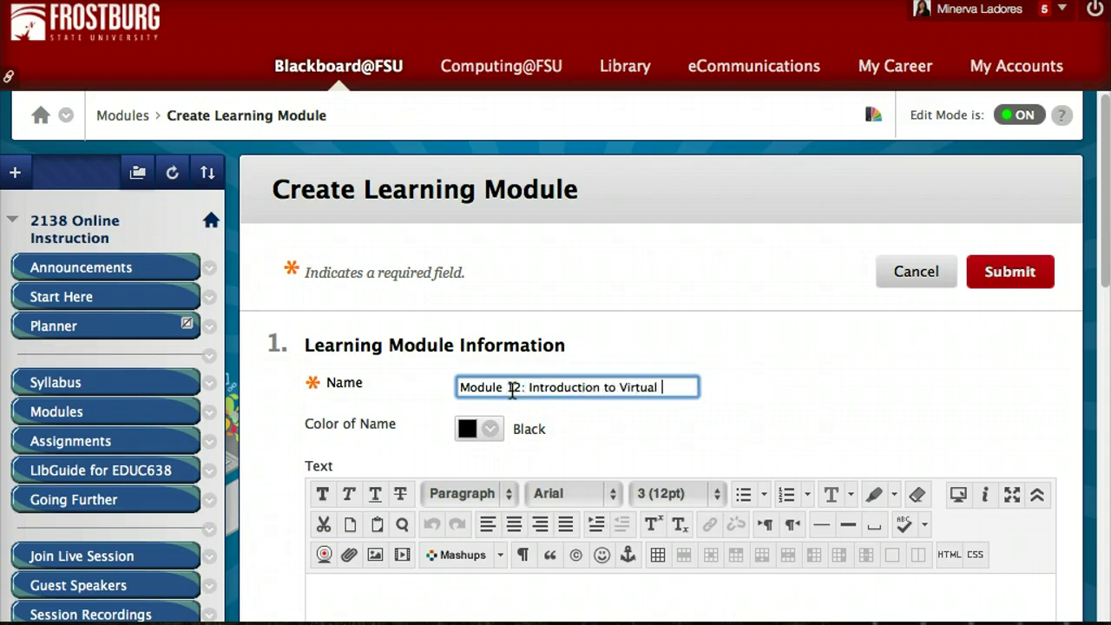
pyautogui.write('s')
pyautogui.scroll(-3, 770, 443)
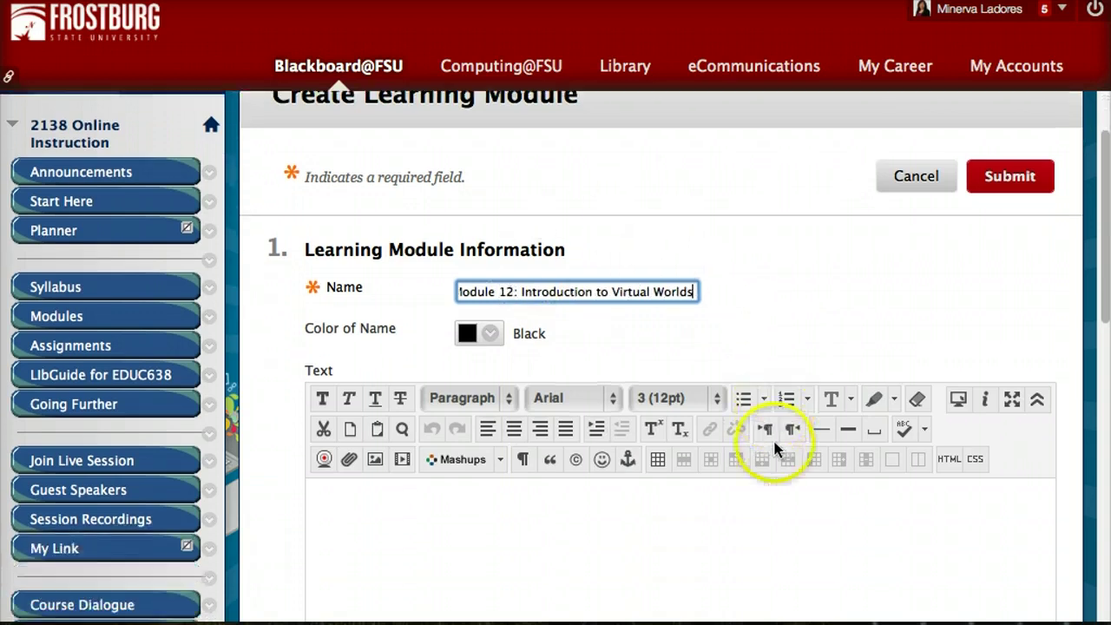
pyautogui.click(469, 480)
pyautogui.scroll(-3, 673, 468)
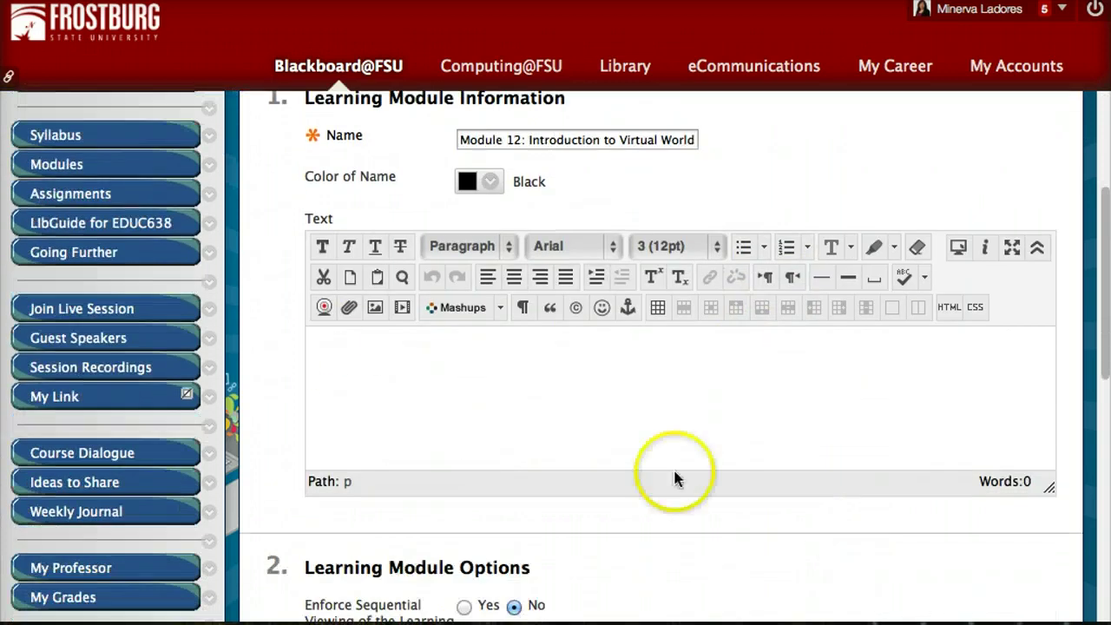
pyautogui.scroll(1, 538, 401)
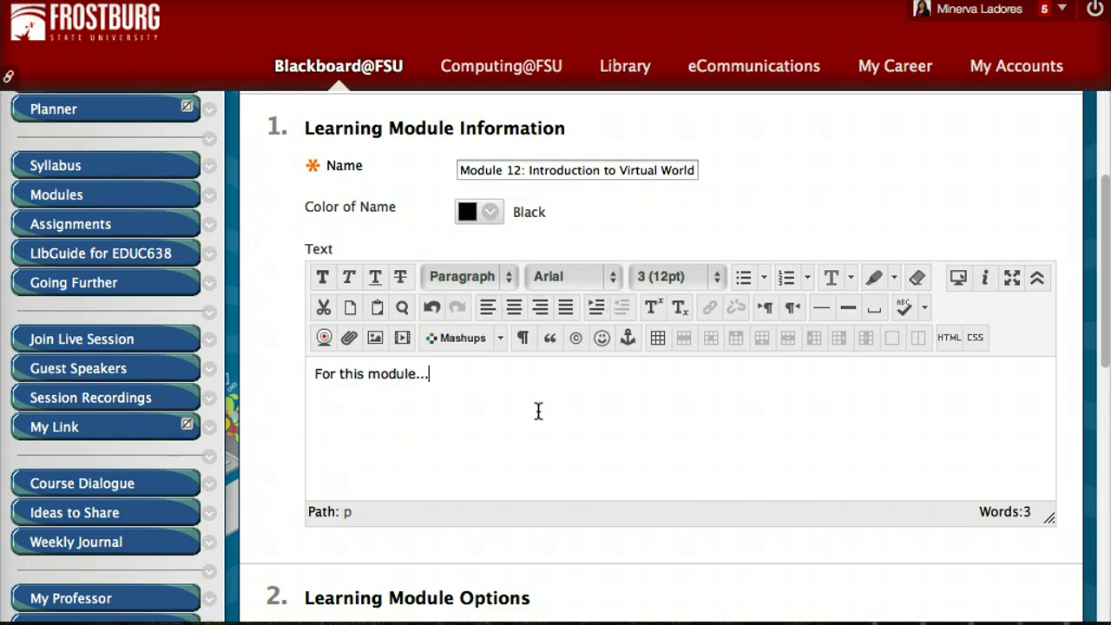
# - Review the learning module's viewing, availability and table of contents options, keep the defaults, and submit the module
pyautogui.scroll(-7, 622, 445)
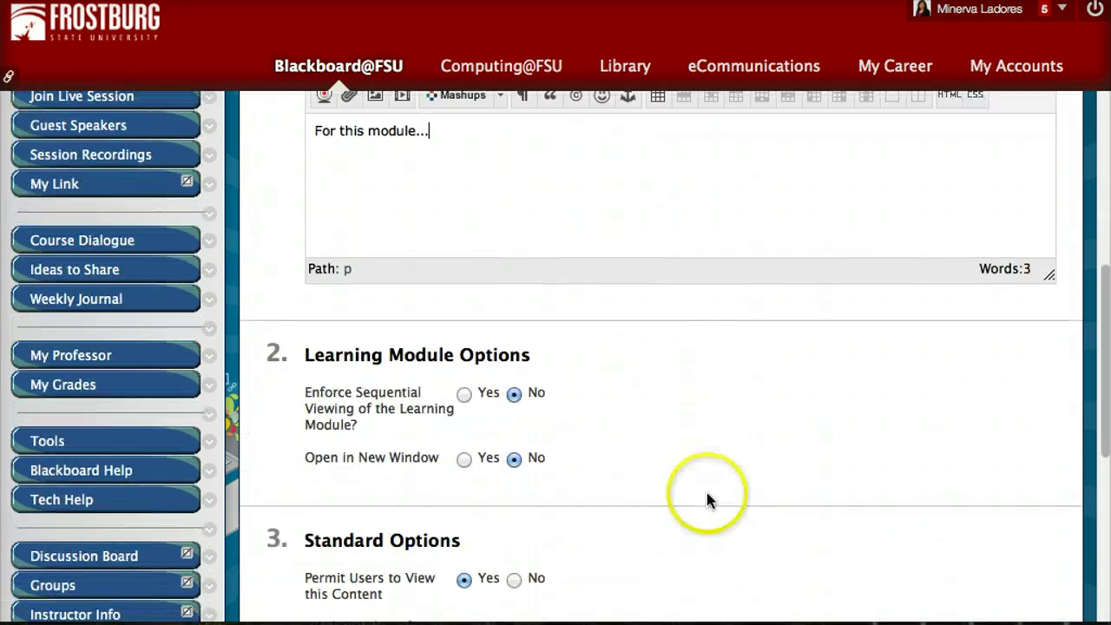
pyautogui.scroll(-4, 706, 494)
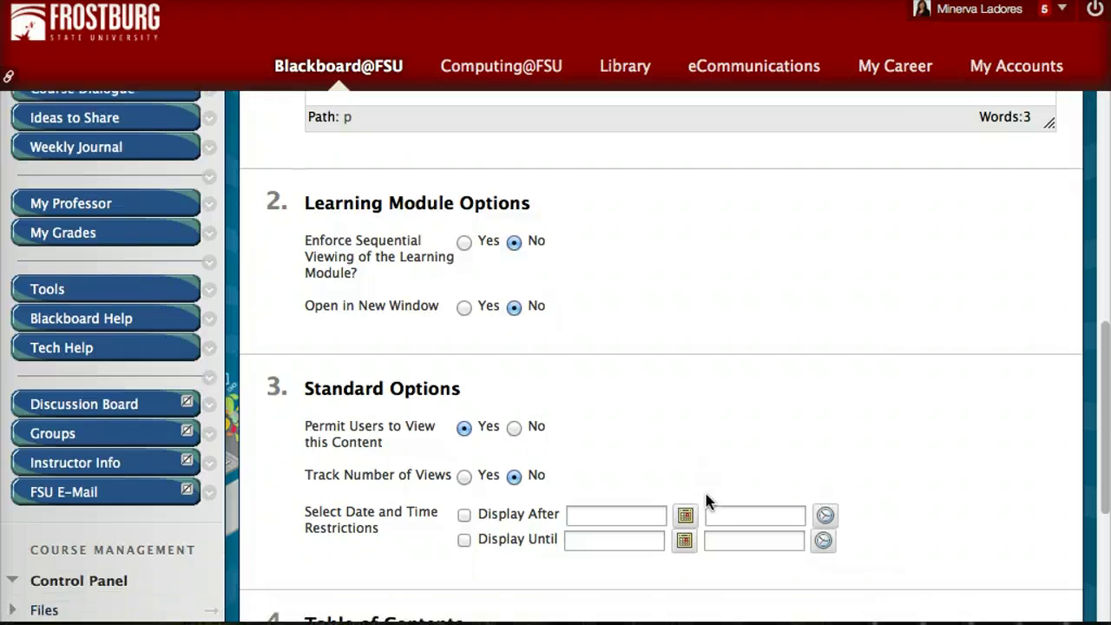
pyautogui.scroll(-1, 706, 501)
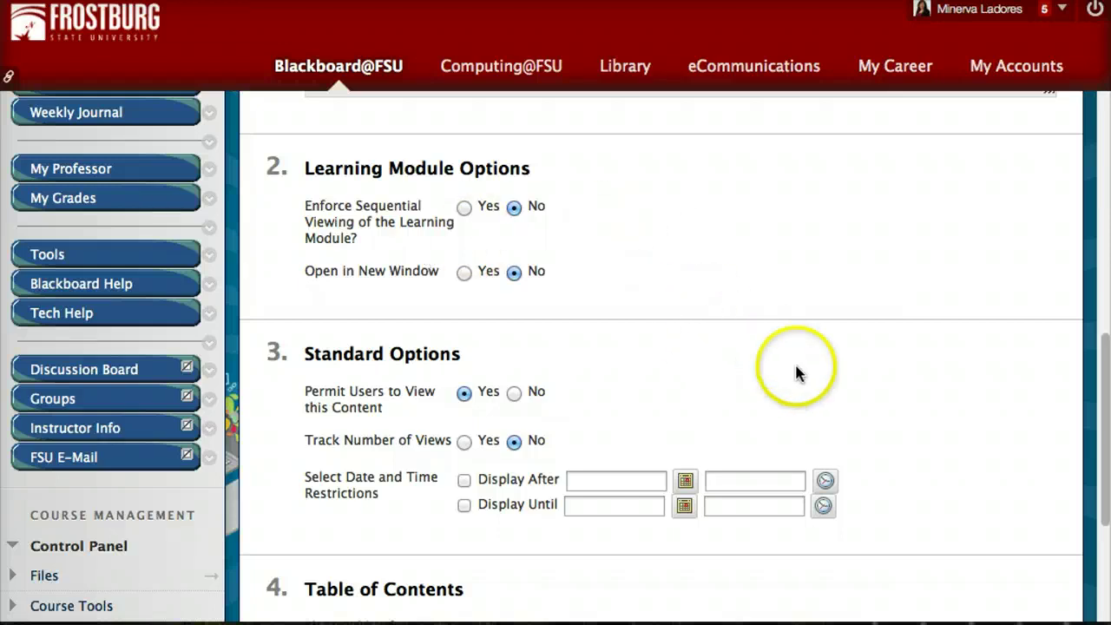
pyautogui.scroll(-3, 795, 369)
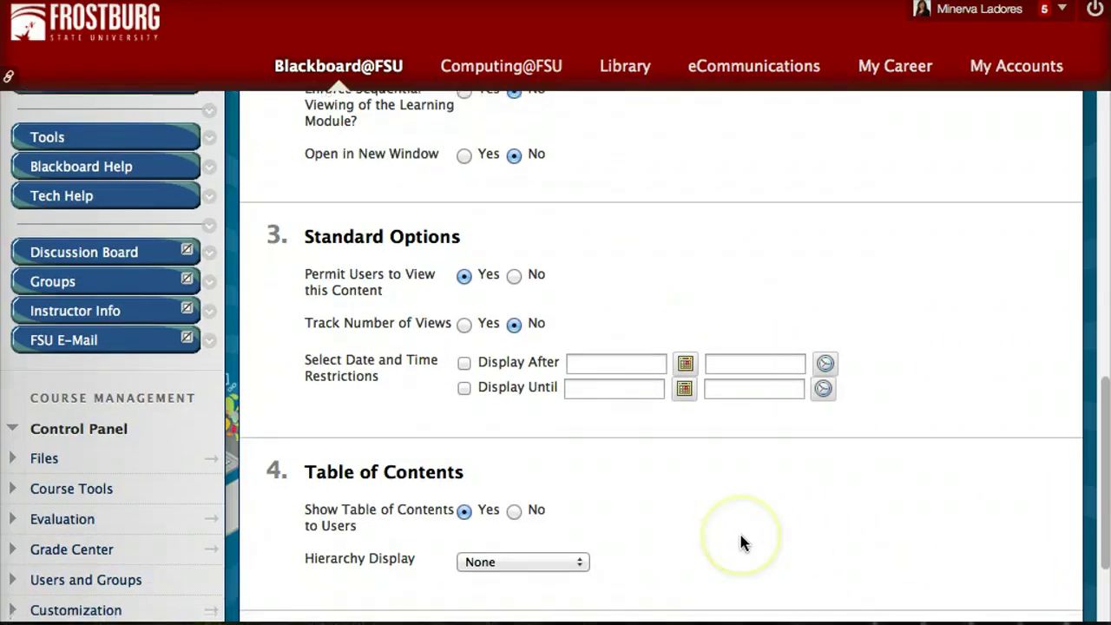
pyautogui.scroll(-1, 739, 538)
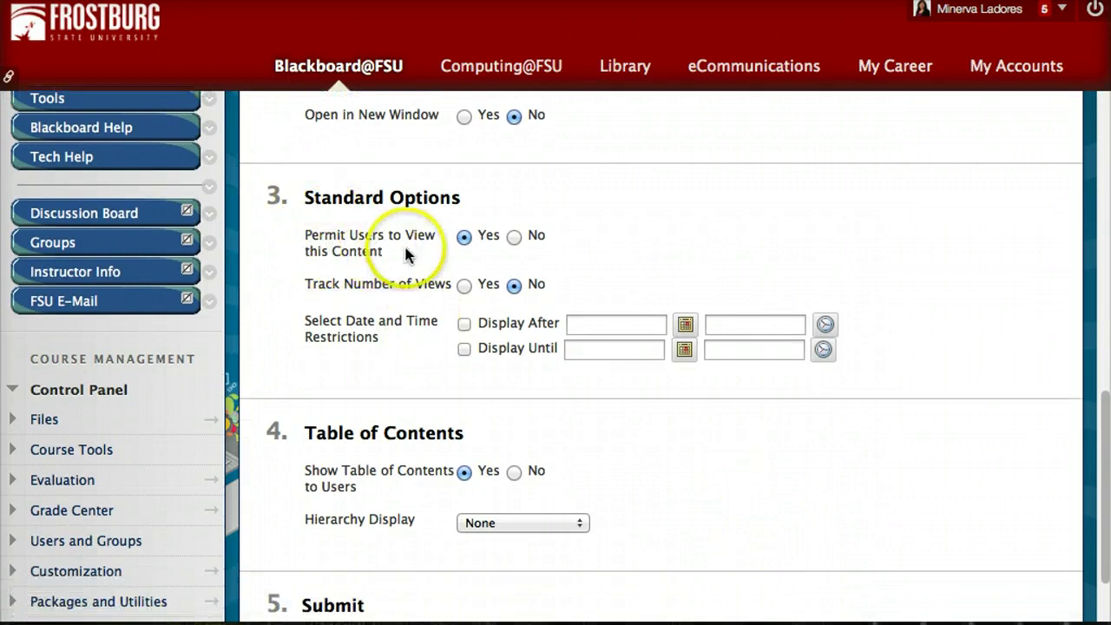
pyautogui.scroll(-2, 750, 490)
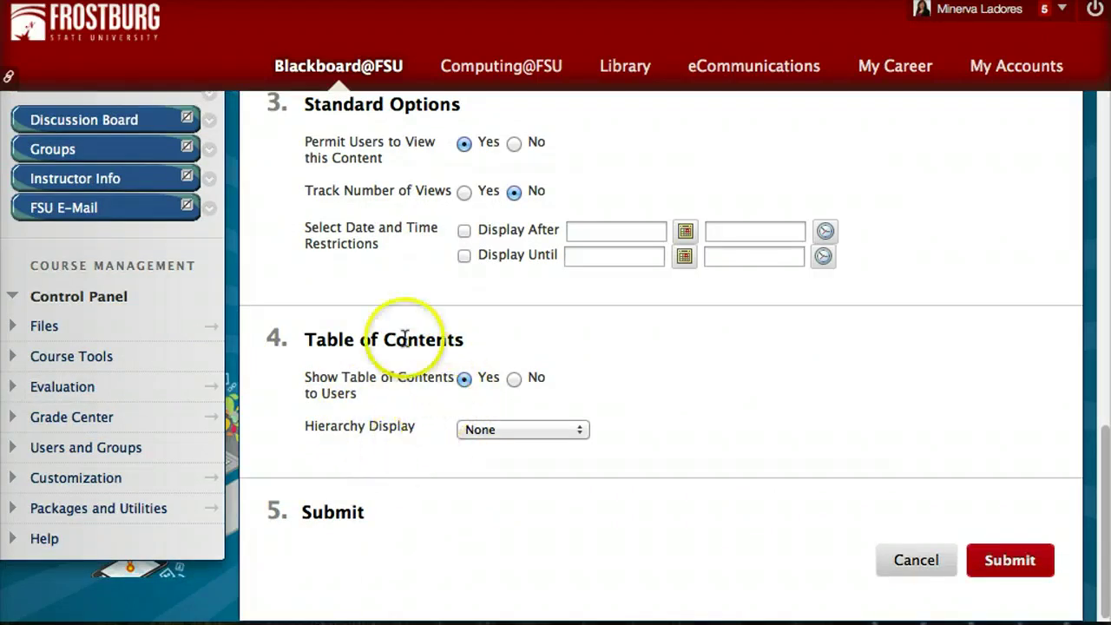
pyautogui.click(1006, 561)
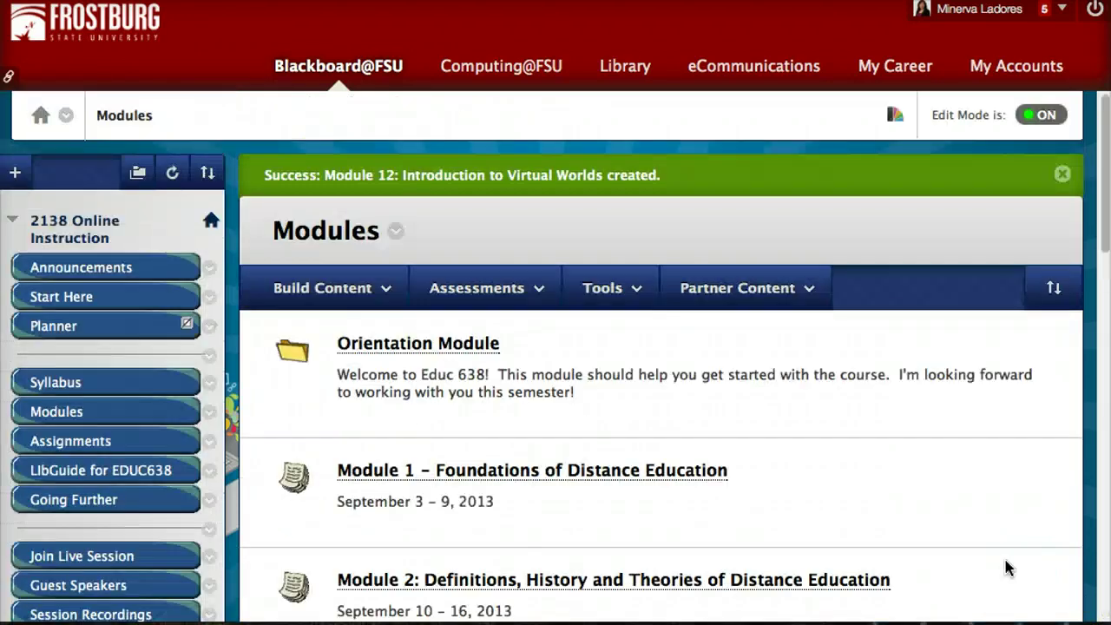
# - Dismiss the keychain password request and open Module 12: Introduction to Virtual Worlds at the end of the module list
pyautogui.scroll(-10, 958, 549)
pyautogui.scroll(-3, 958, 555)
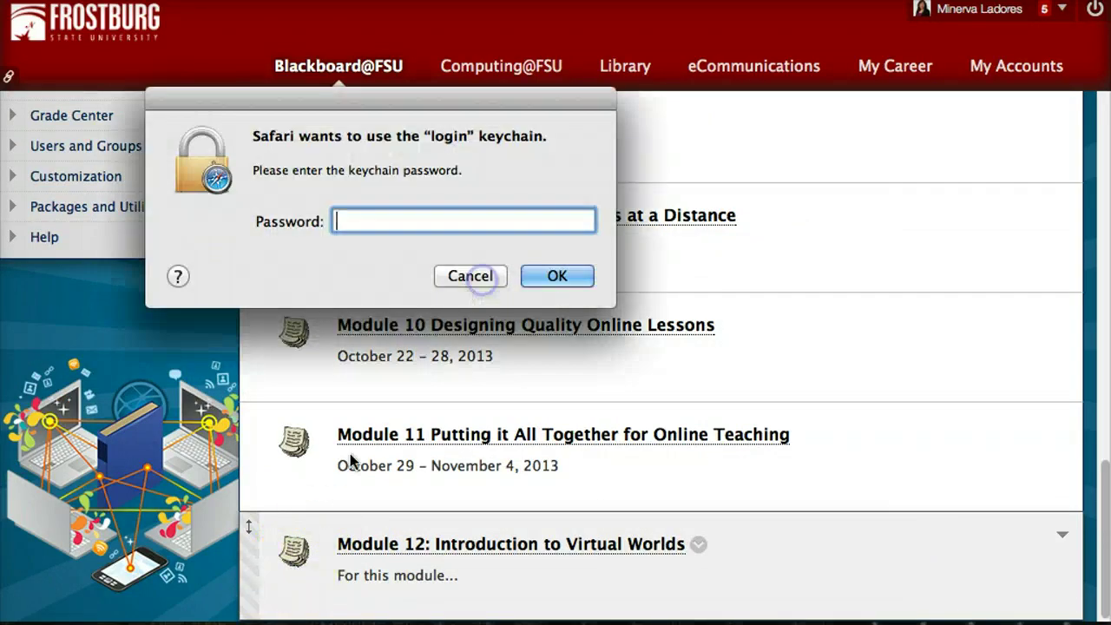
pyautogui.click(458, 278)
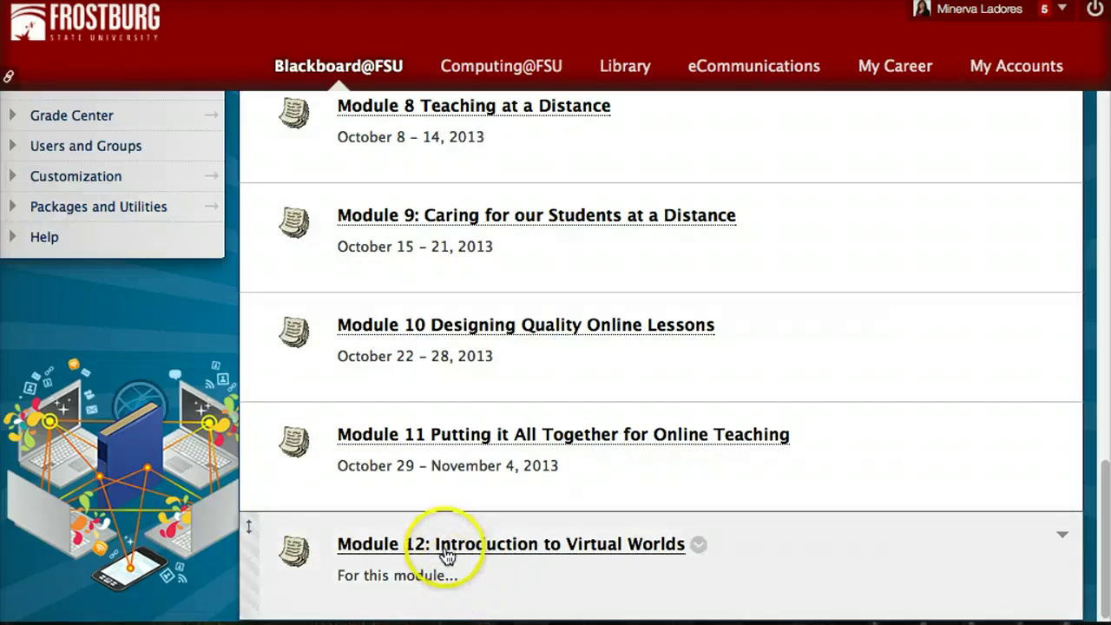
pyautogui.click(446, 547)
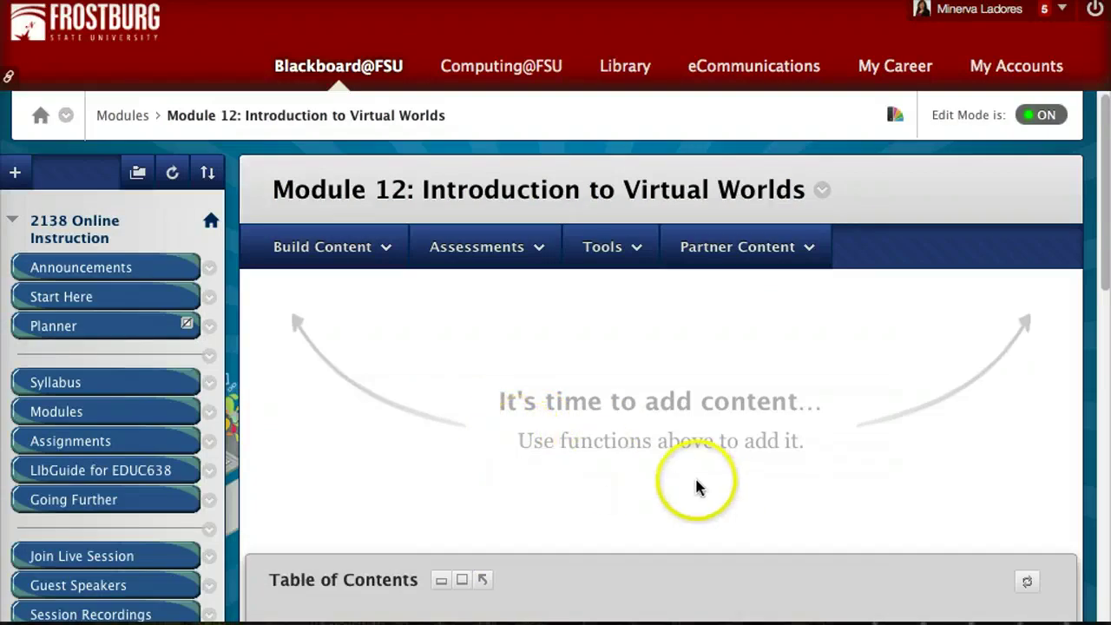
# - Add an item named "Introduction" with the text "Write intro here." to Module 12 and submit it with default options
pyautogui.click(386, 258)
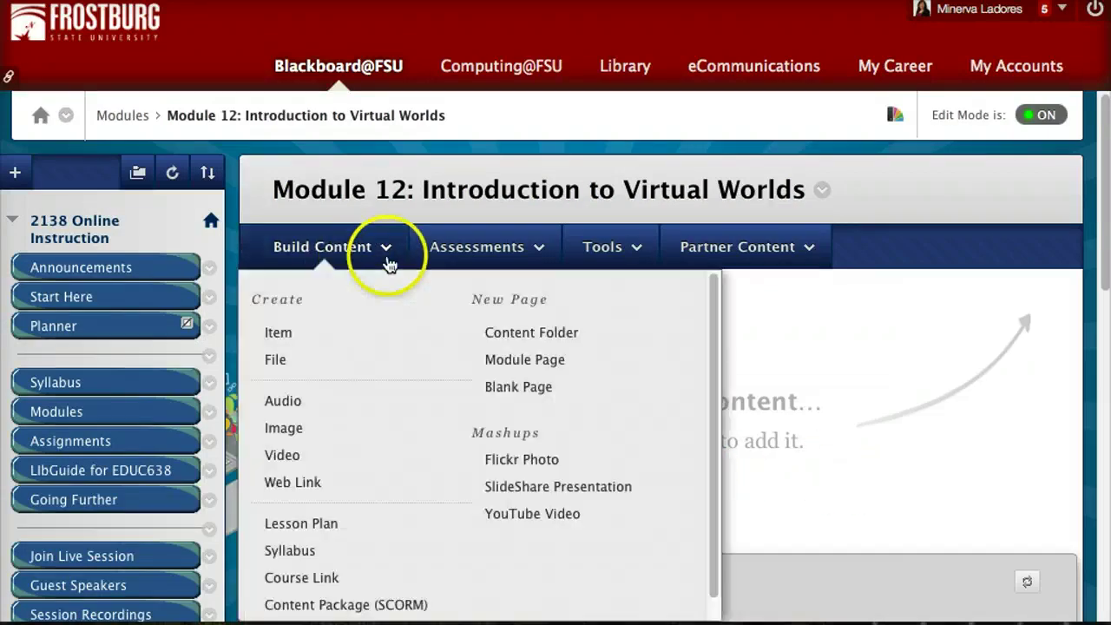
pyautogui.click(314, 335)
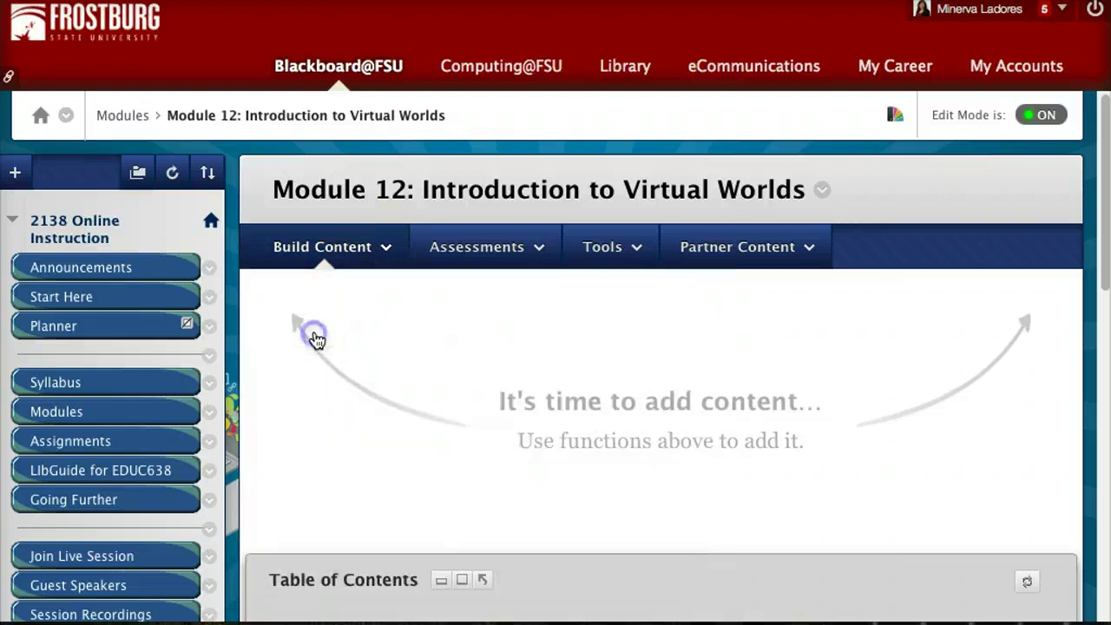
pyautogui.click(495, 384)
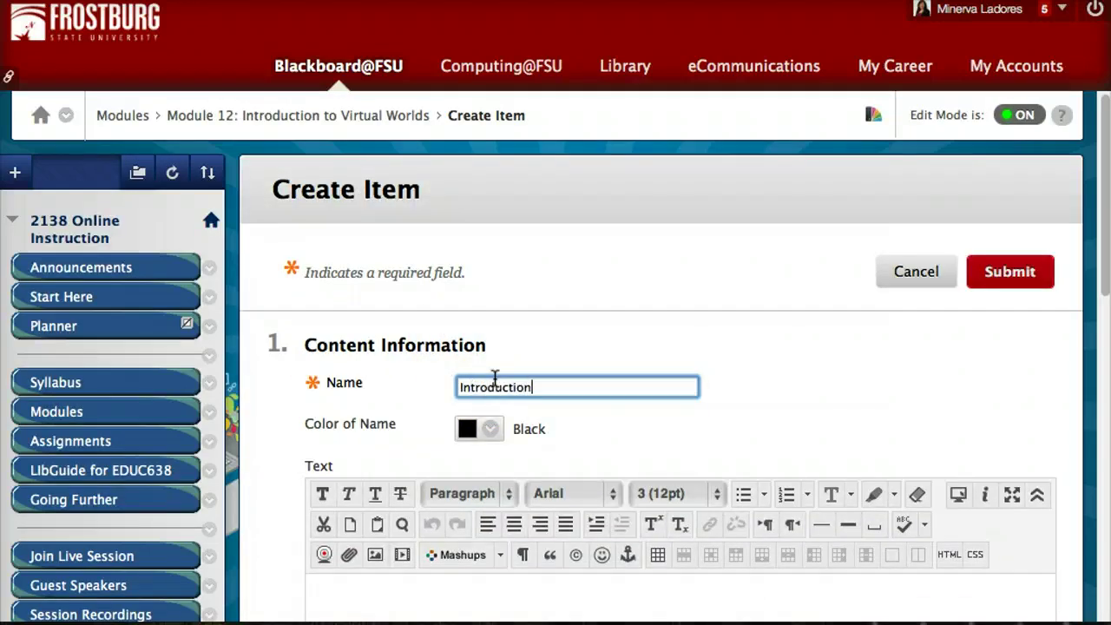
pyautogui.scroll(-3, 734, 330)
pyautogui.click(579, 483)
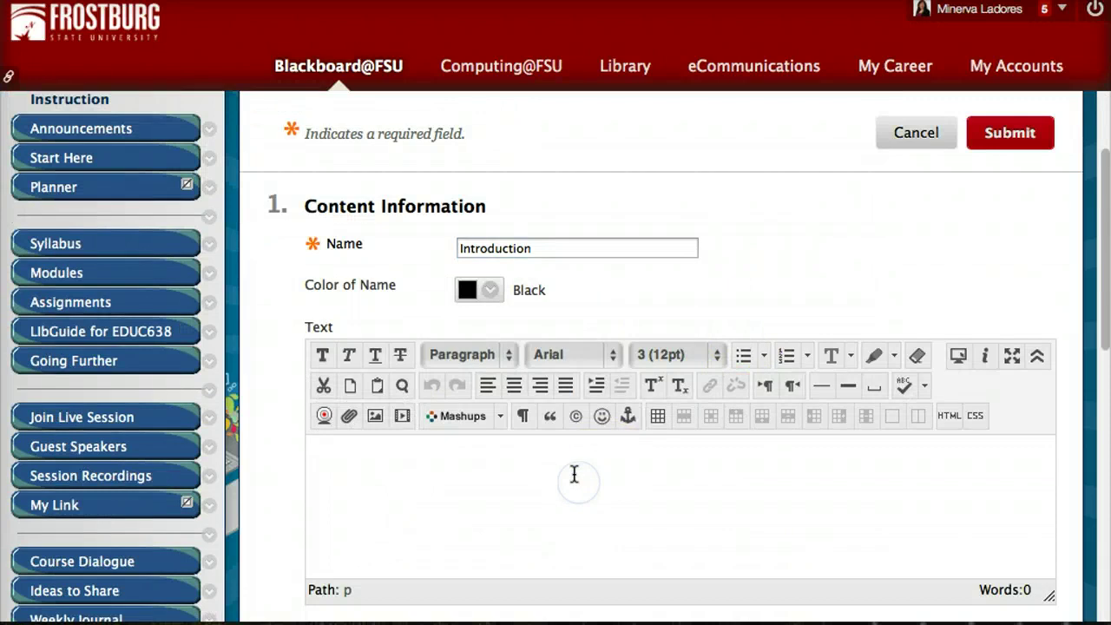
pyautogui.write('Write intro her')
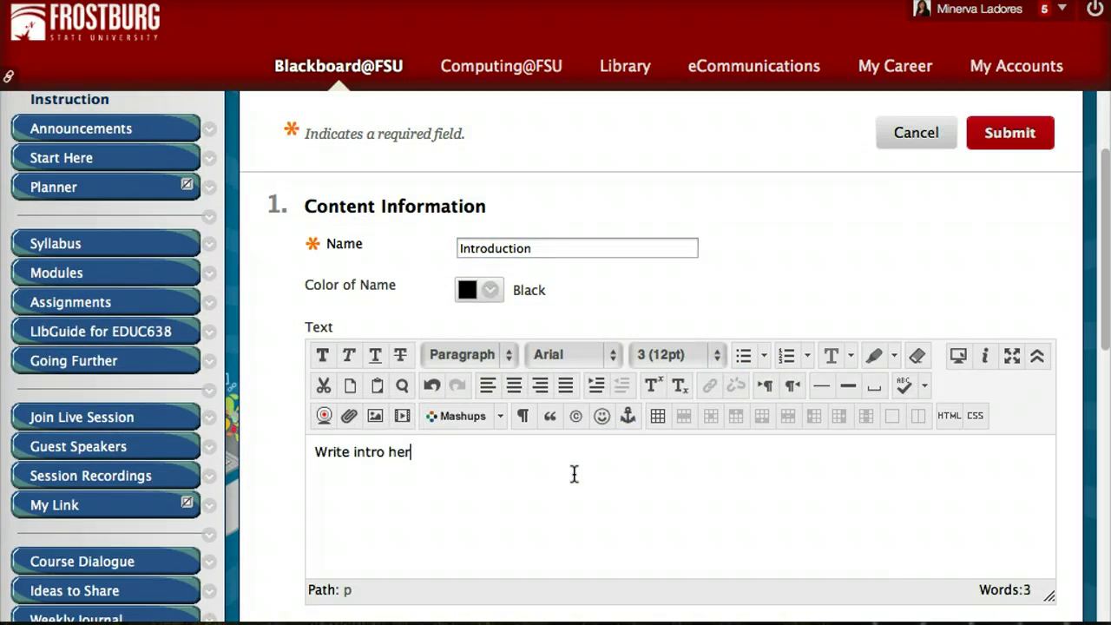
pyautogui.write('e')
pyautogui.click(617, 457)
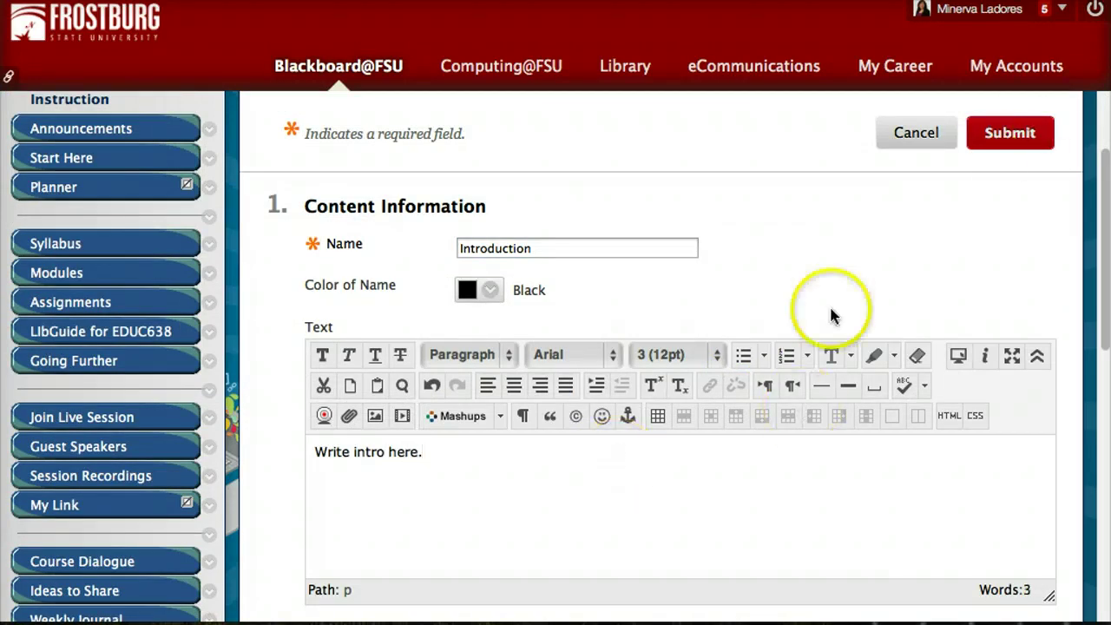
pyautogui.scroll(-6, 799, 340)
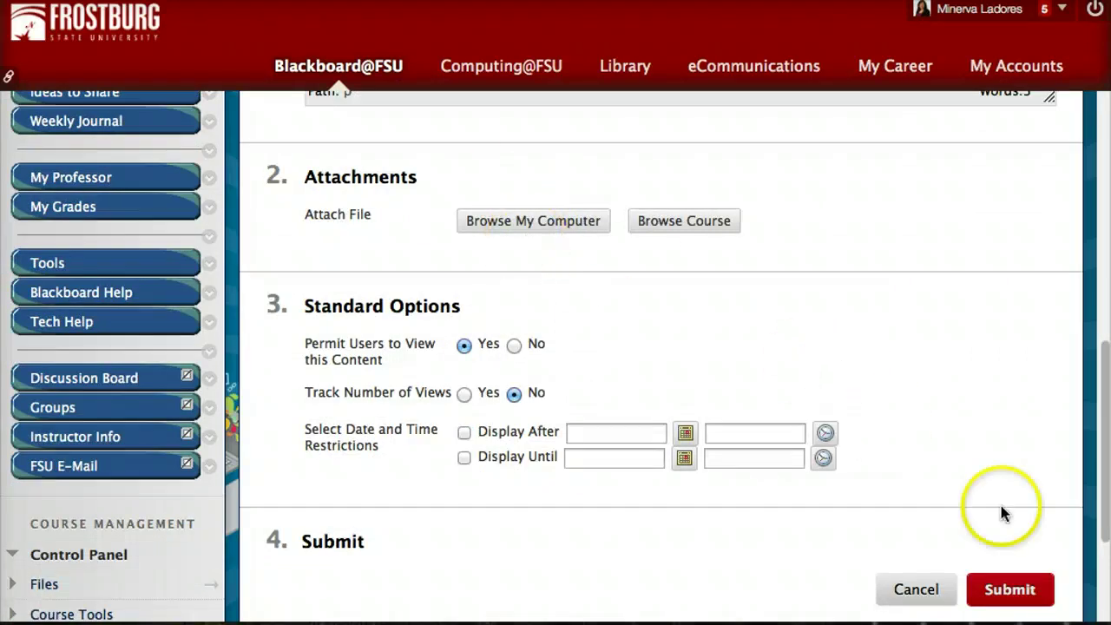
pyautogui.click(1029, 595)
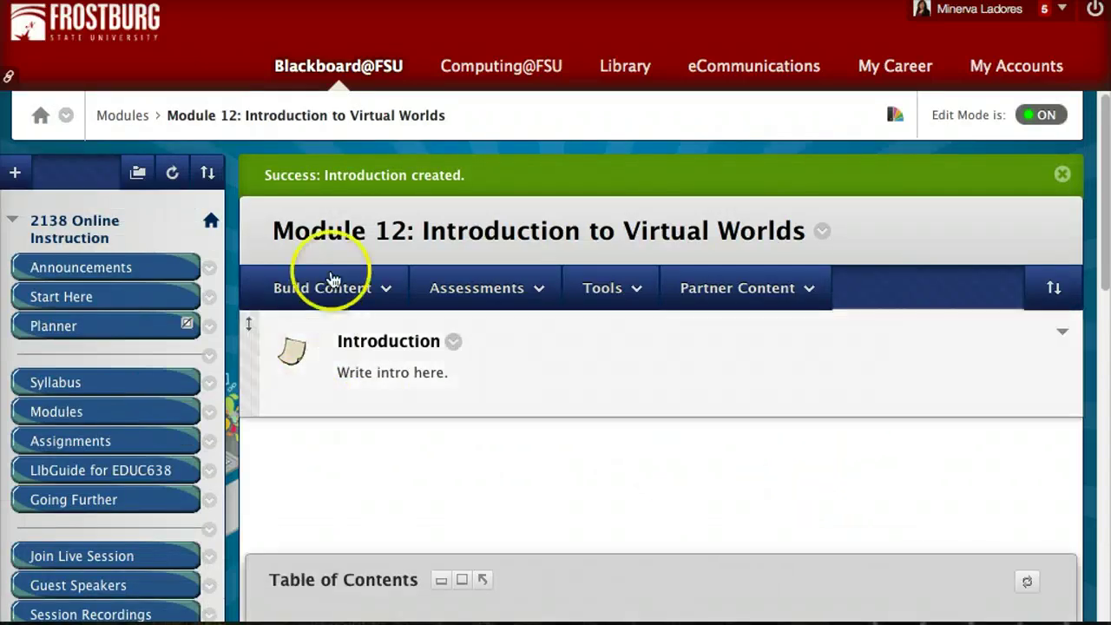
# - Start adding a YouTube video mashup to Module 12, dismiss the keychain request, and search for "Second Life for Teachers"
pyautogui.click(368, 290)
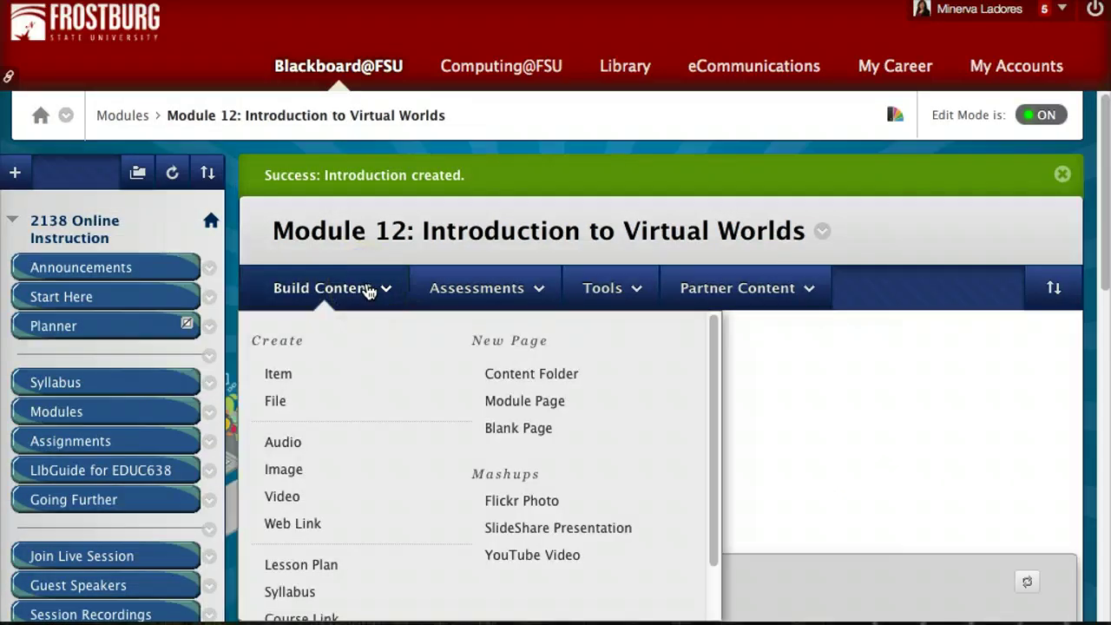
pyautogui.click(539, 557)
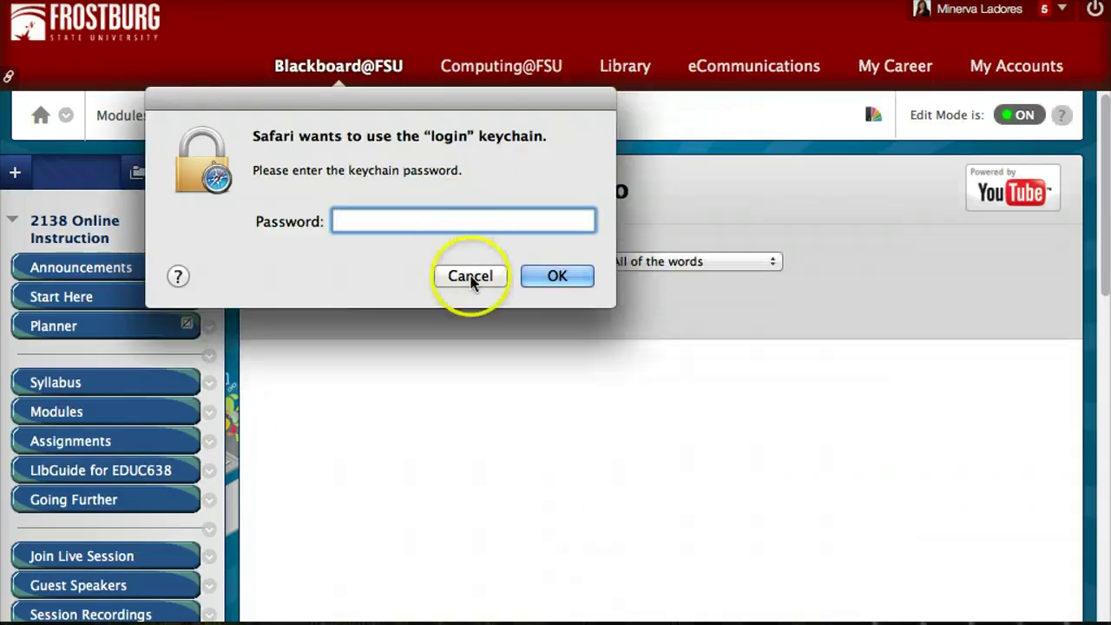
pyautogui.click(470, 276)
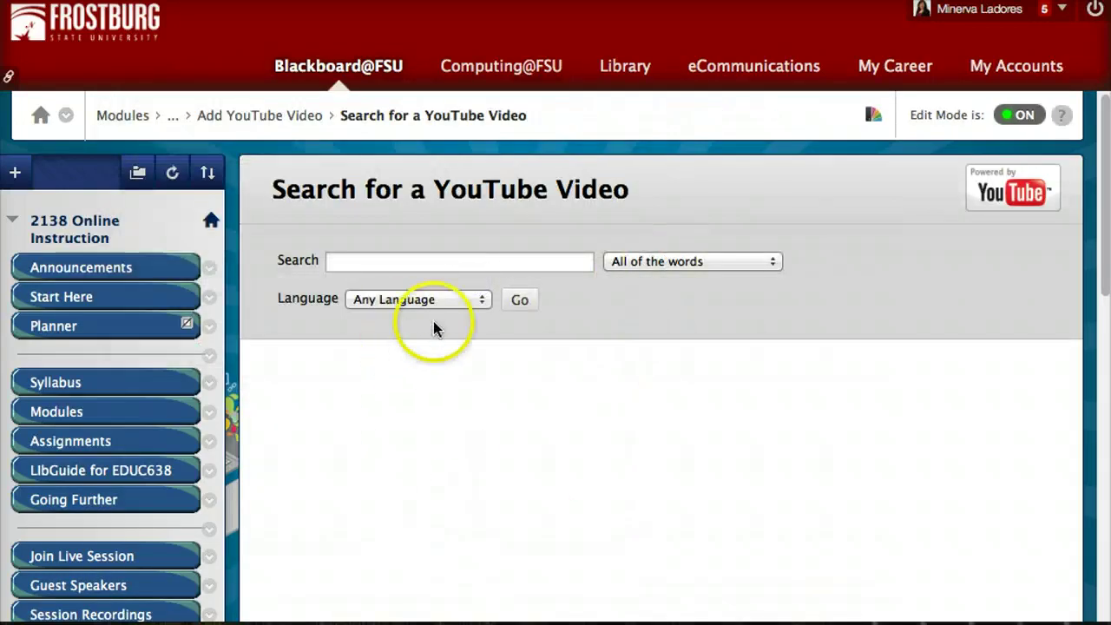
pyautogui.click(511, 265)
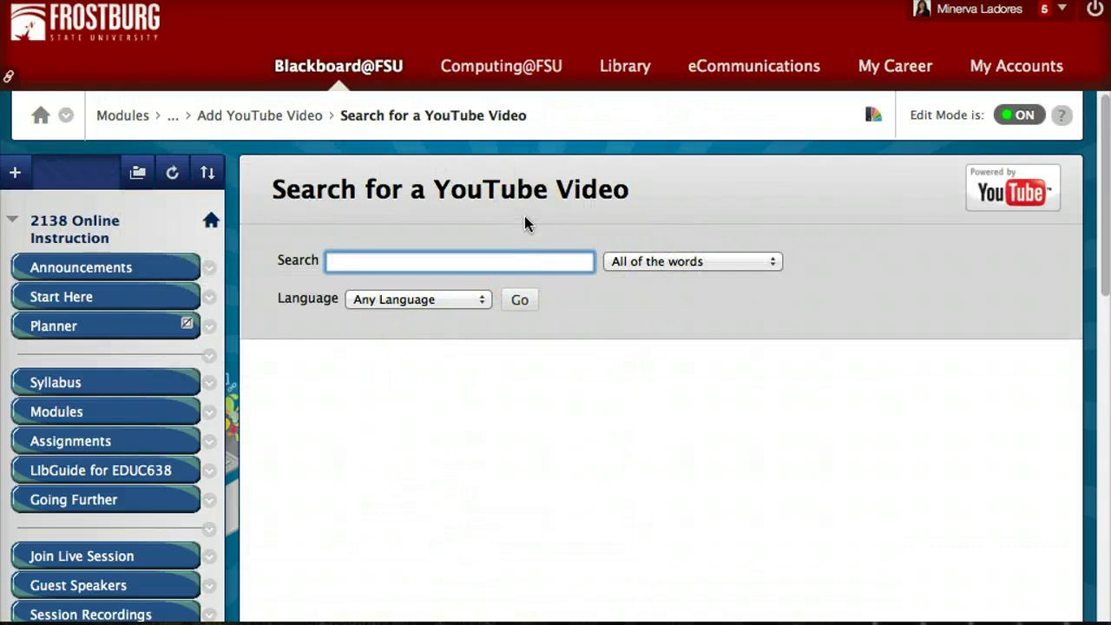
pyautogui.write('Second Life for Teachers')
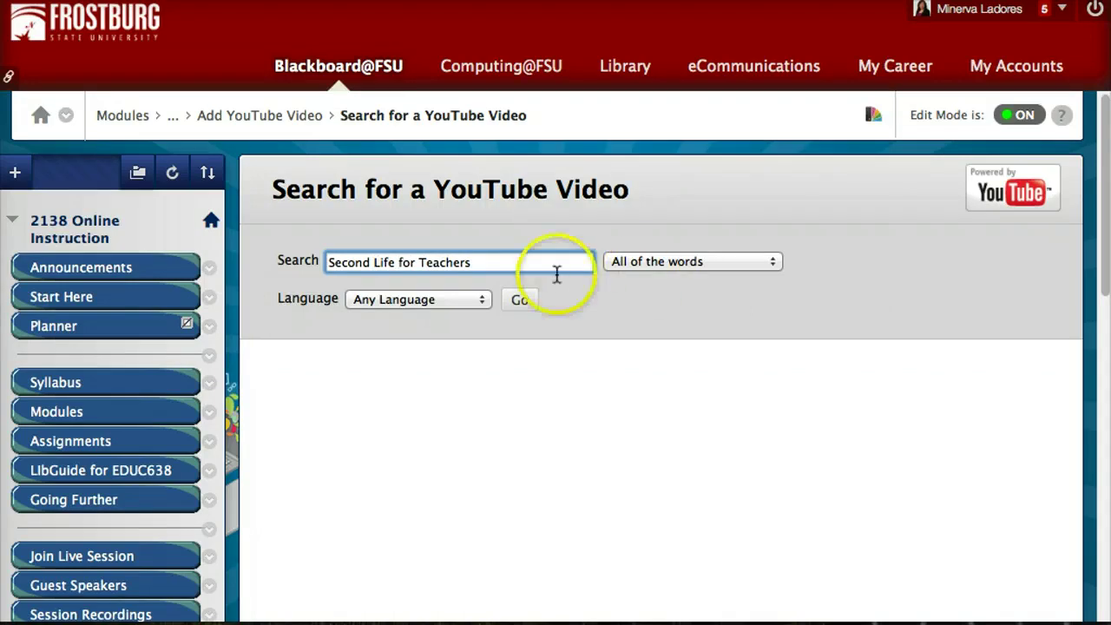
pyautogui.click(519, 299)
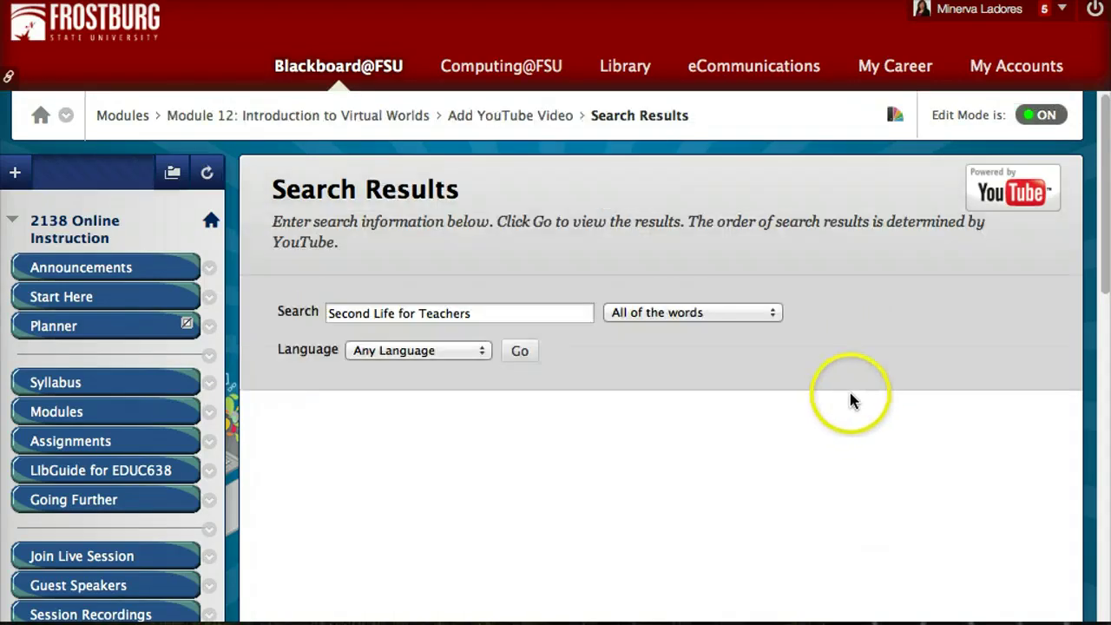
# - Select the video "Second Life for Teachers: Promises and Perils" from the search results, dismissing the keychain password request
pyautogui.scroll(-2, 944, 447)
pyautogui.scroll(-3, 945, 448)
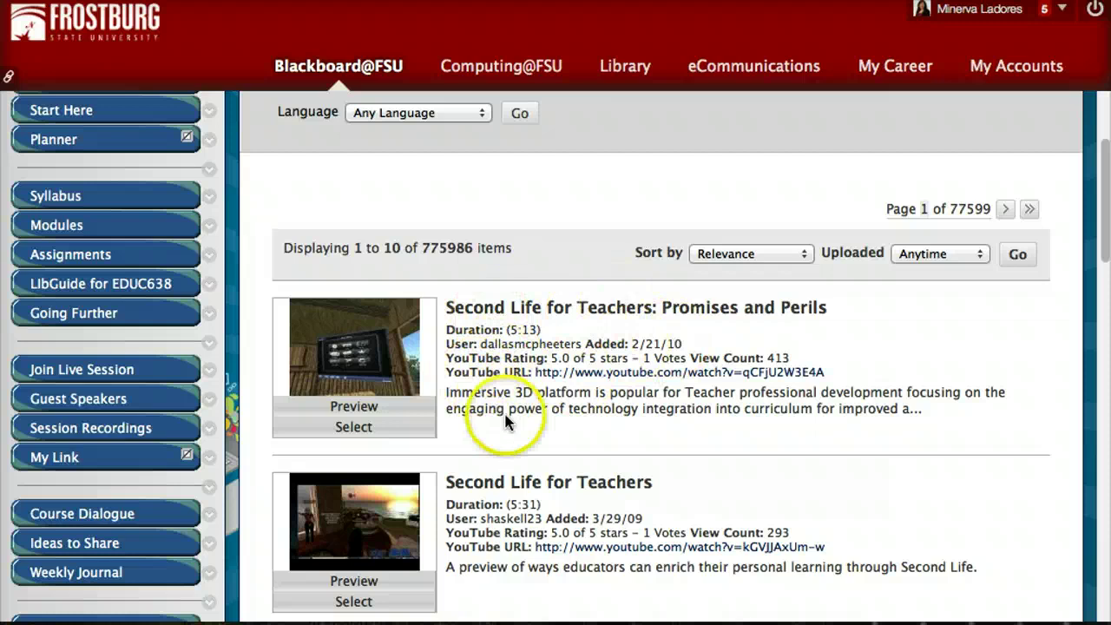
pyautogui.scroll(-1, 647, 411)
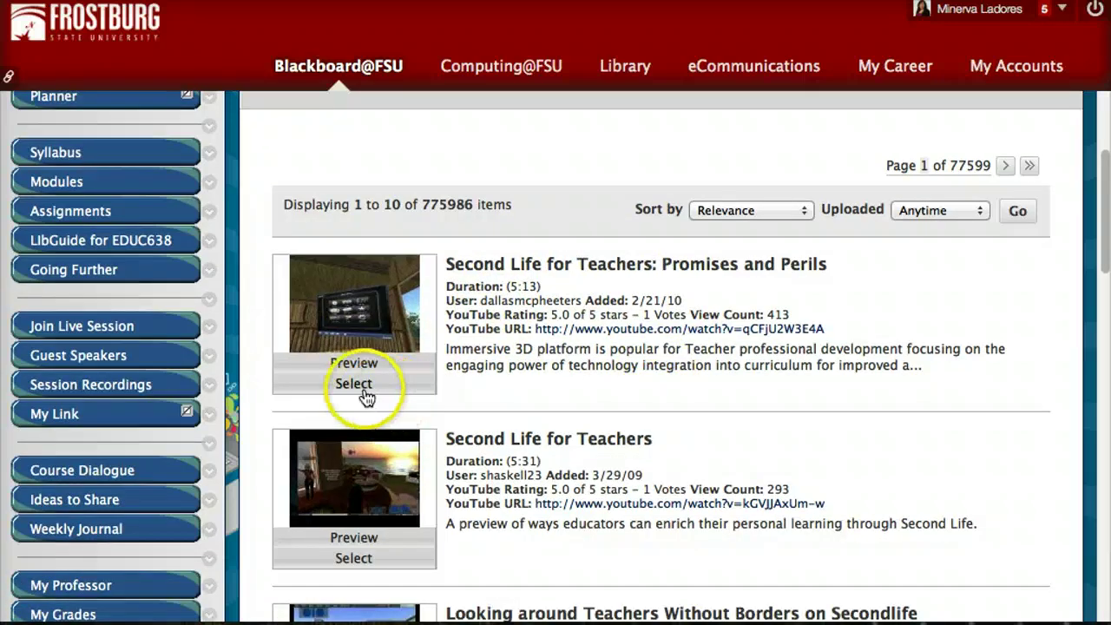
pyautogui.click(365, 388)
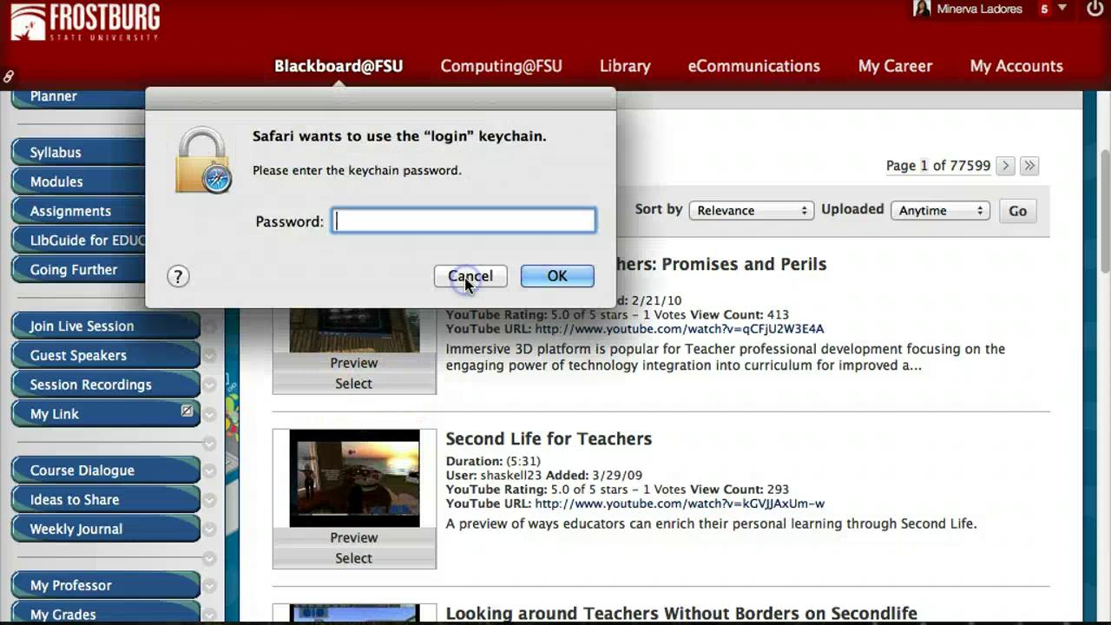
pyautogui.click(469, 289)
pyautogui.click(353, 389)
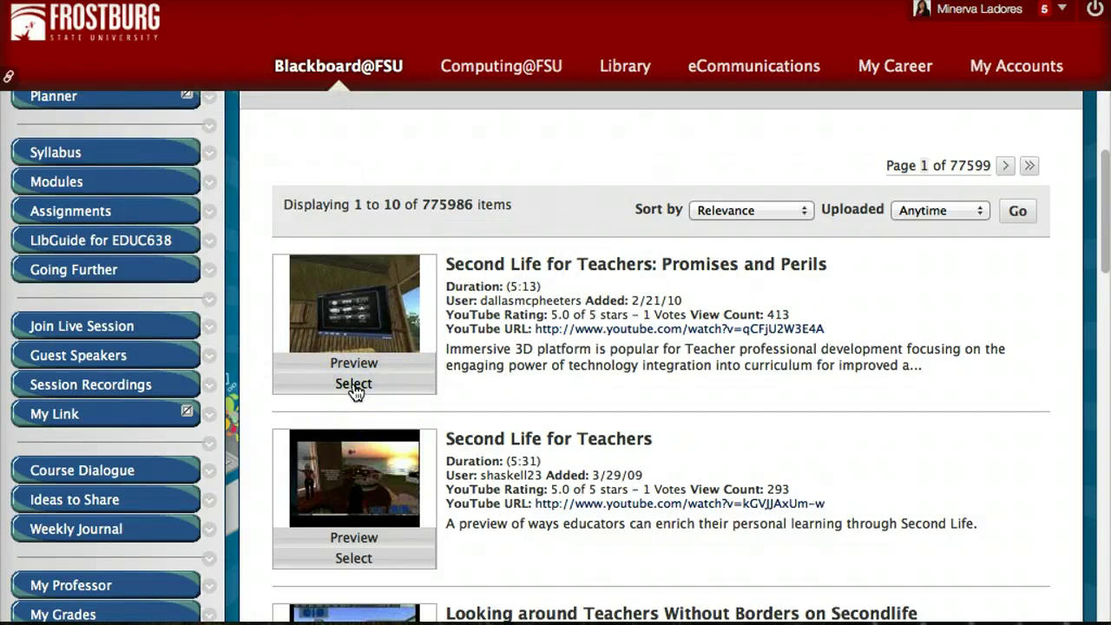
pyautogui.scroll(-5, 868, 454)
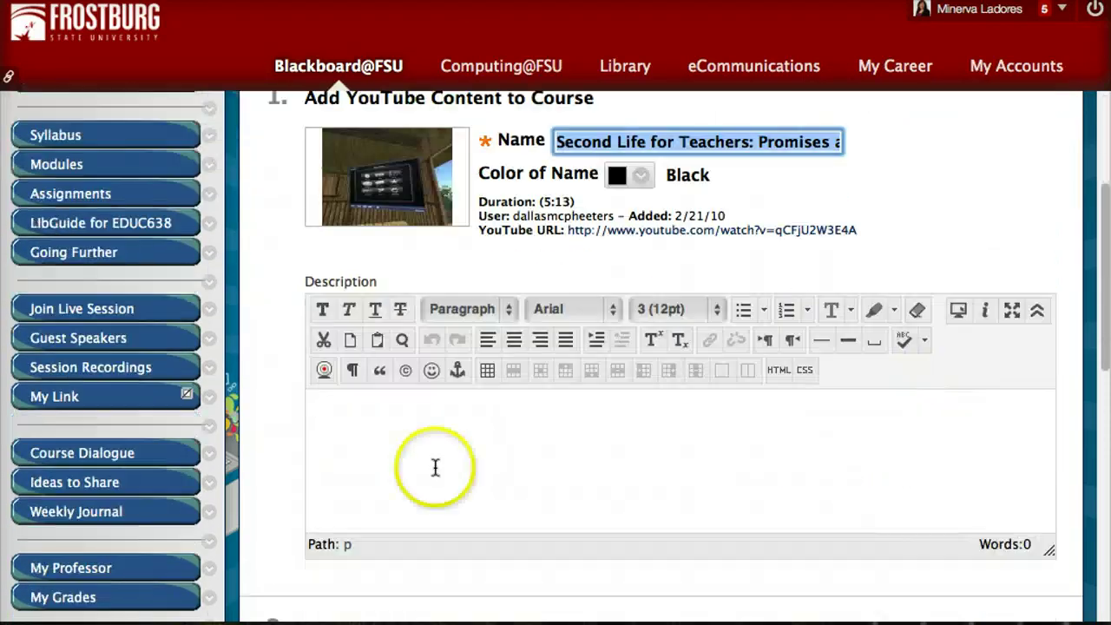
# - Give the video the description "Tell your students what to do with this video." and submit it with the default options
pyautogui.click(436, 468)
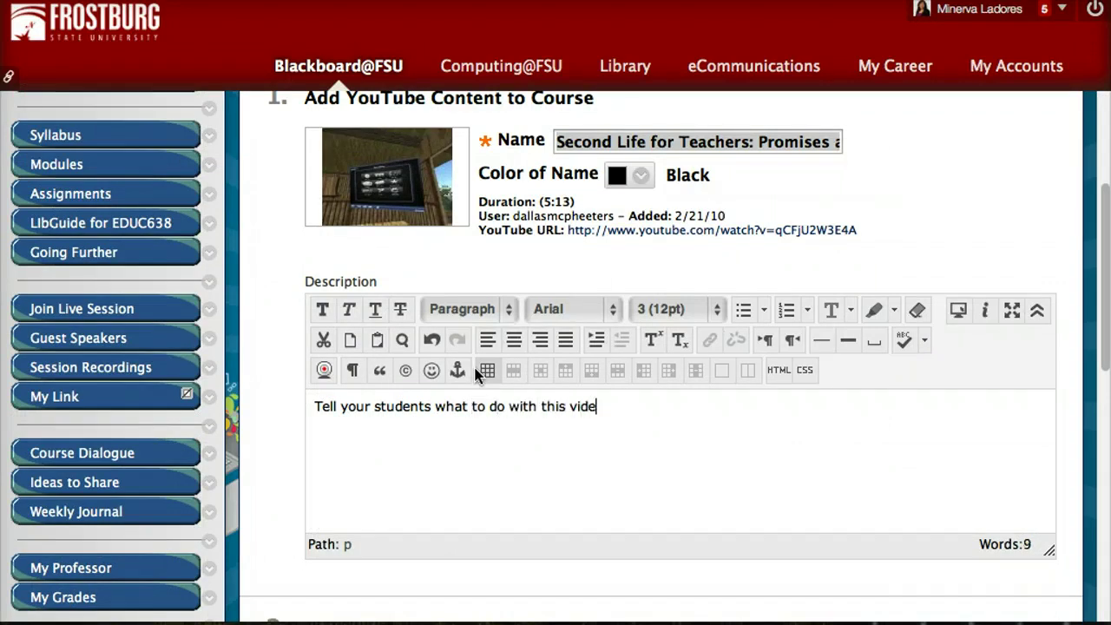
pyautogui.scroll(-10, 547, 490)
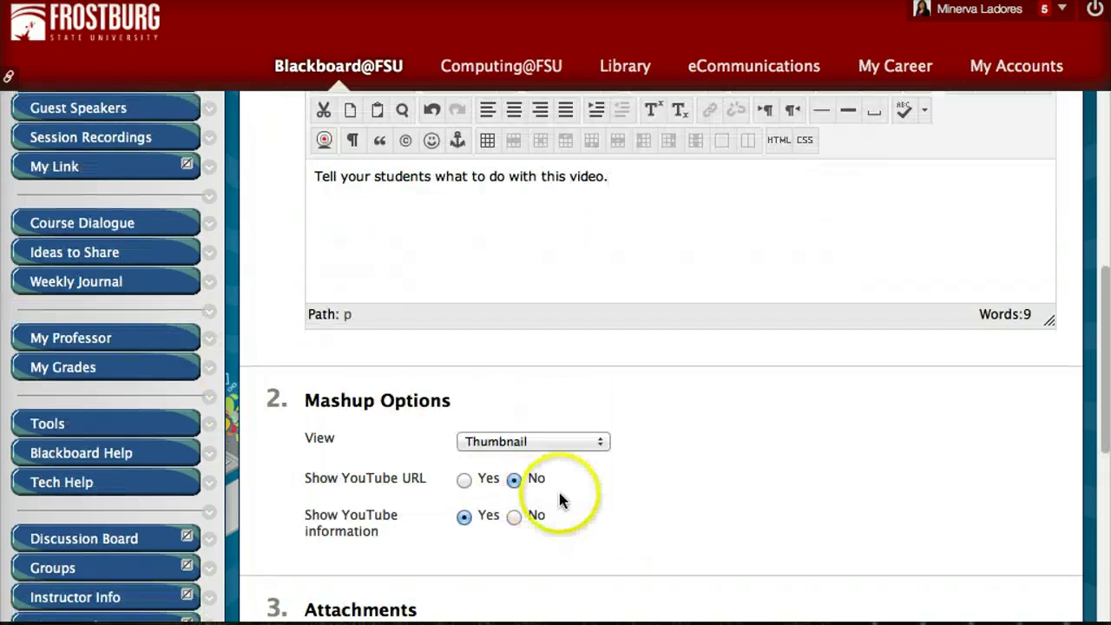
pyautogui.scroll(-2, 940, 561)
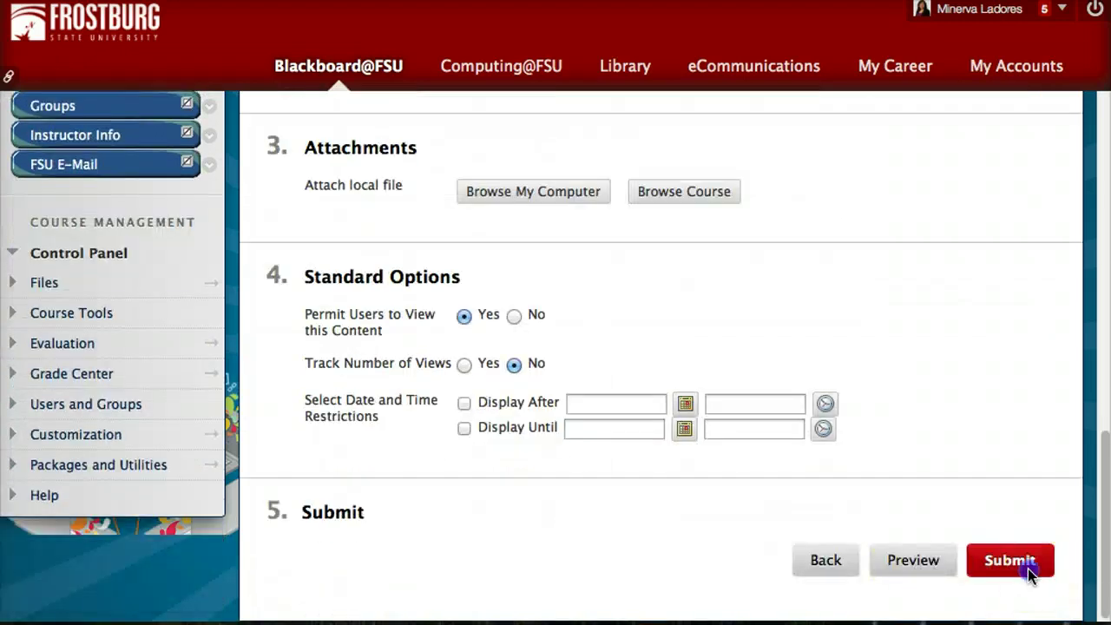
pyautogui.click(981, 545)
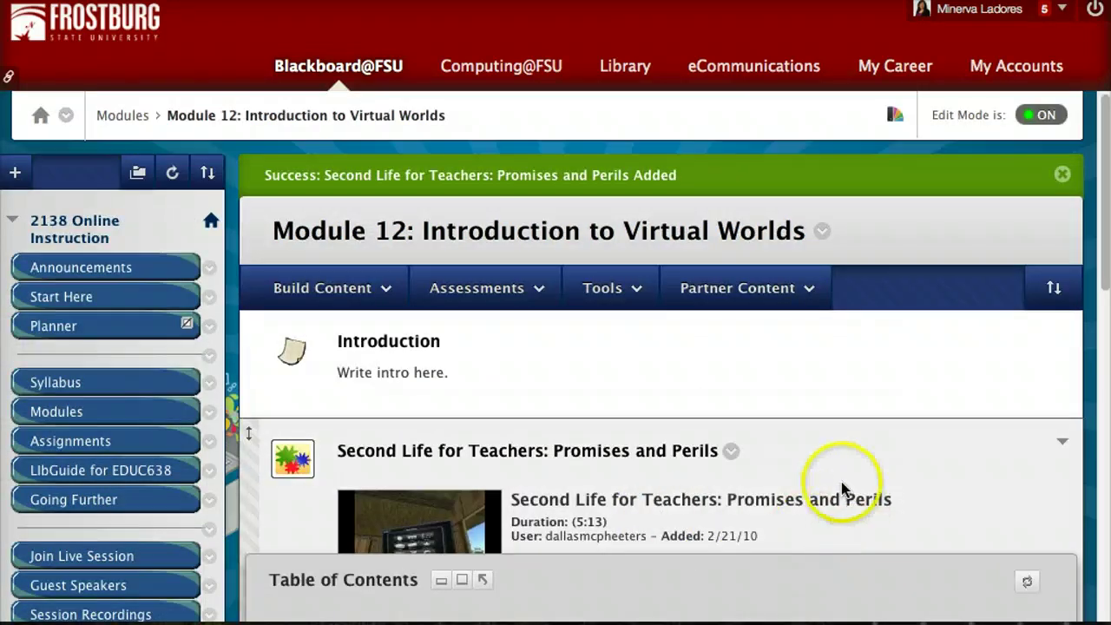
pyautogui.scroll(-1, 842, 484)
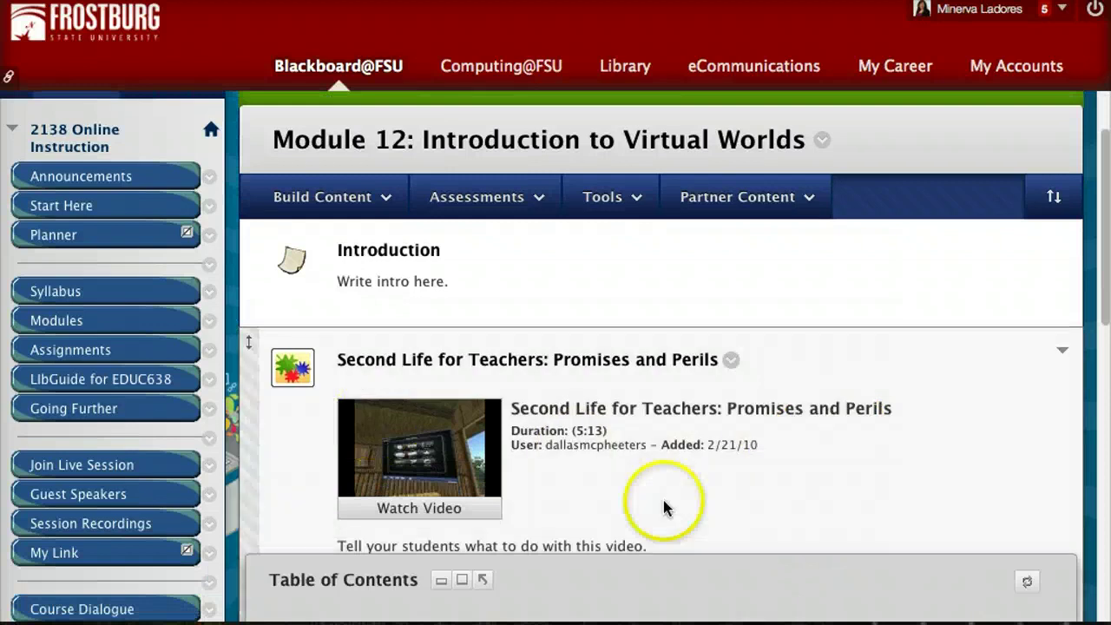
pyautogui.scroll(-3, 685, 464)
pyautogui.scroll(3, 684, 463)
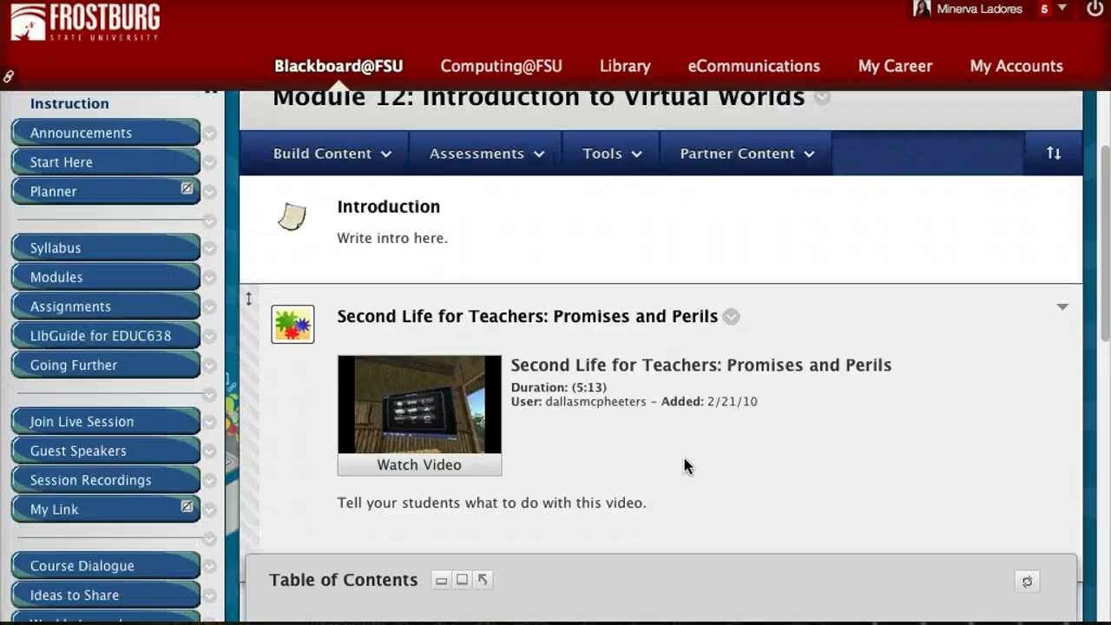
# - Start adding a SlideShare presentation mashup to Module 12 and search for "second life for Teachers"
pyautogui.click(385, 187)
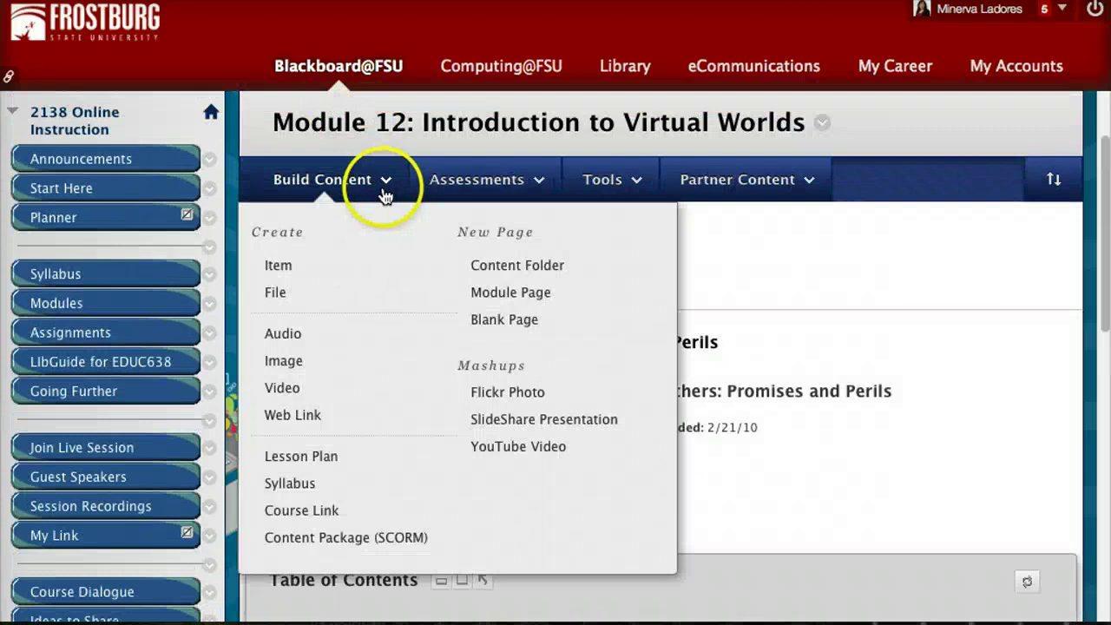
pyautogui.click(453, 274)
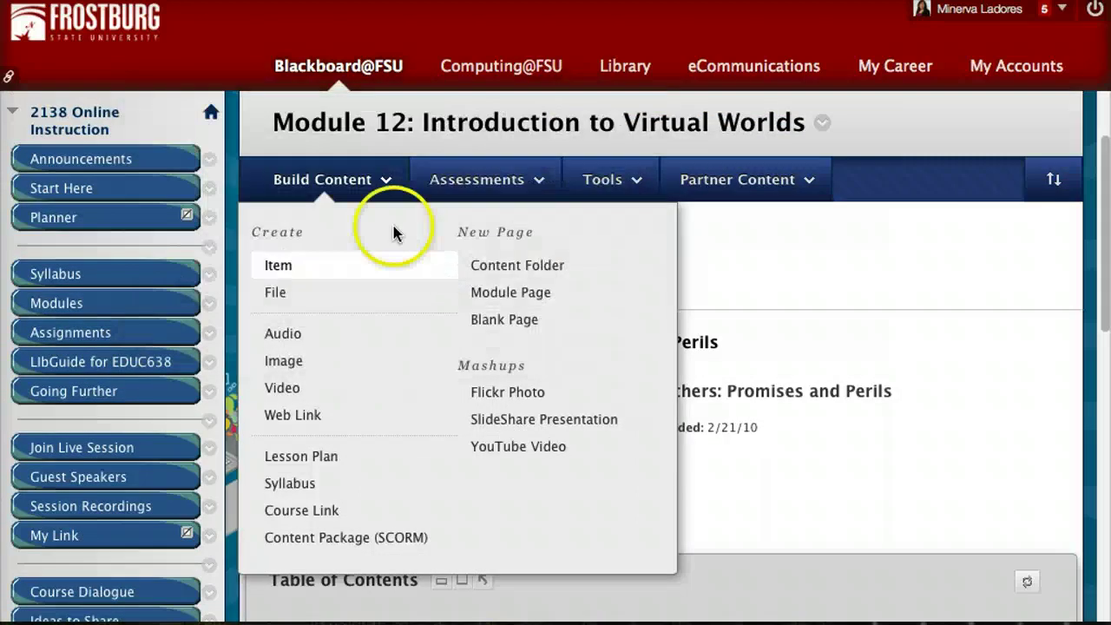
pyautogui.click(497, 422)
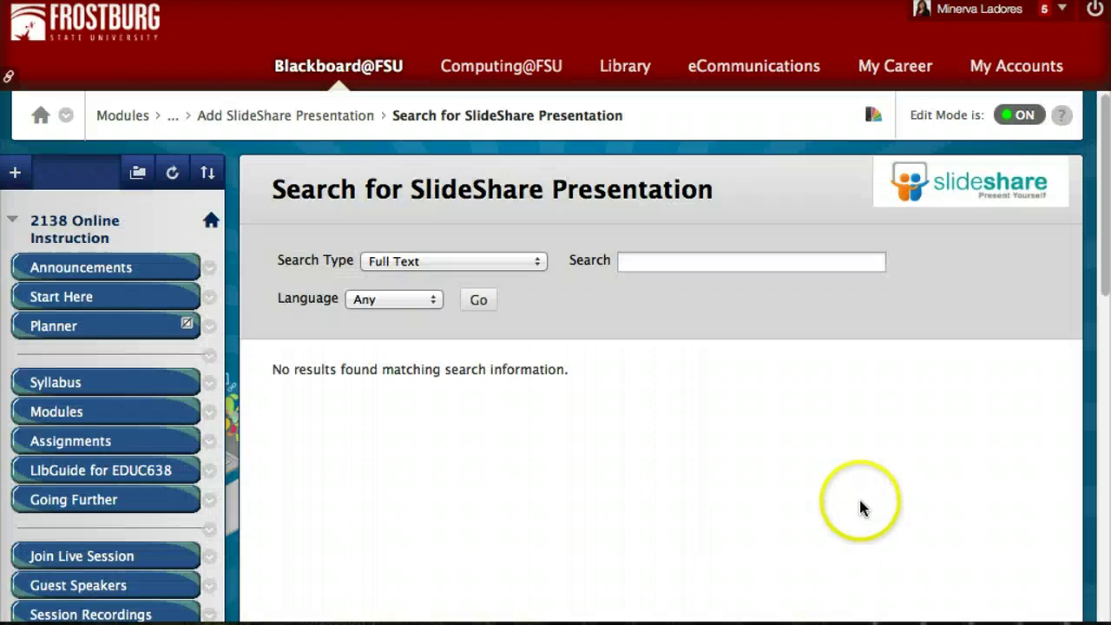
pyautogui.click(667, 265)
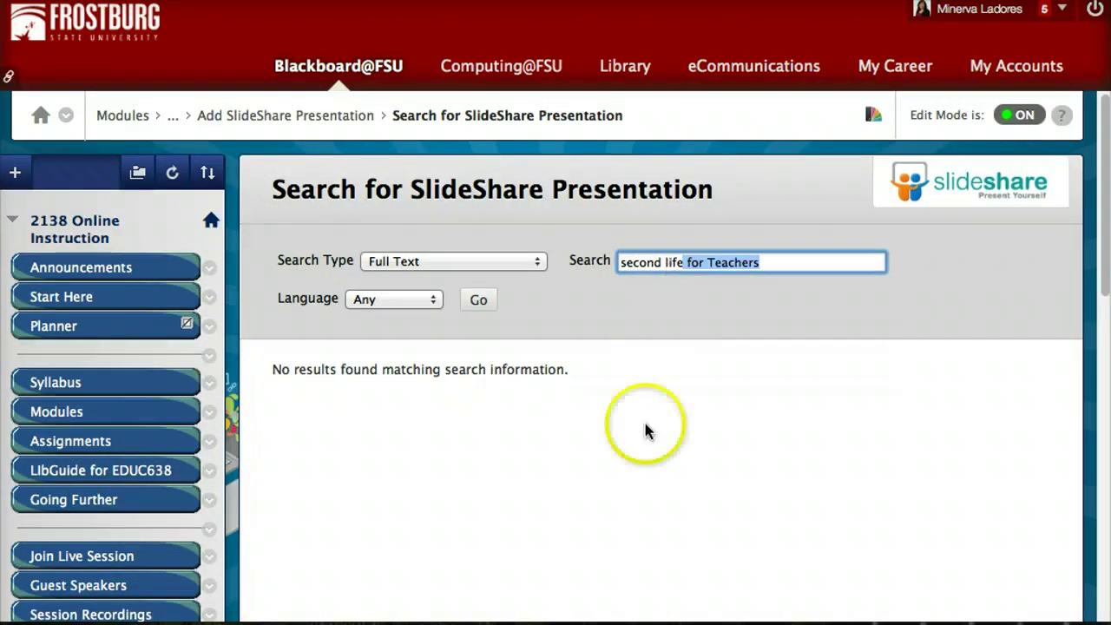
pyautogui.click(485, 299)
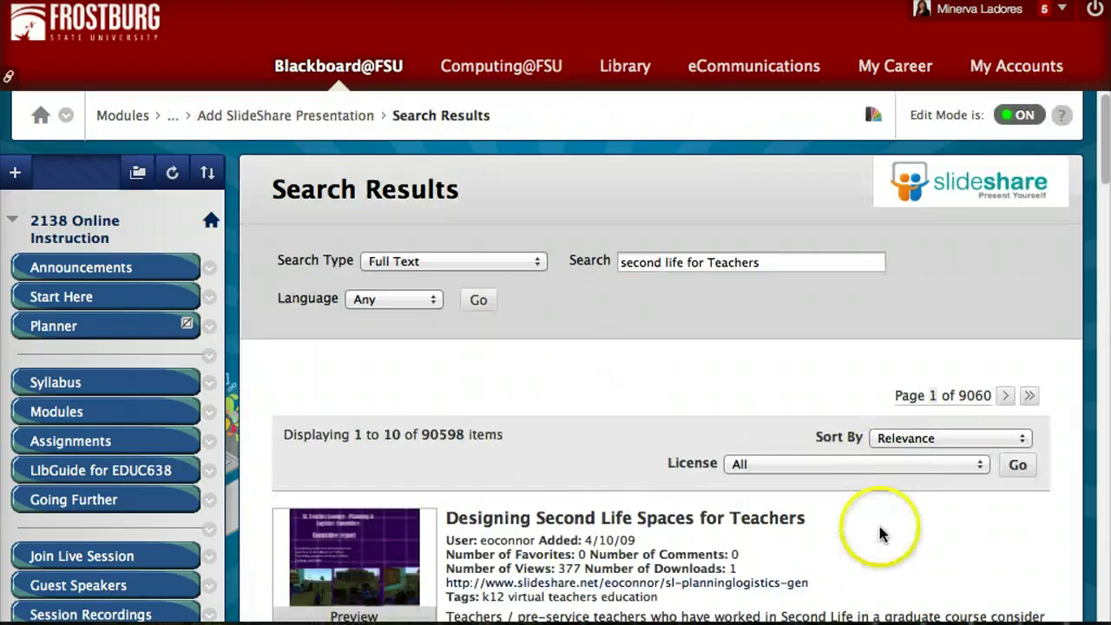
# - Select the presentation "Designing Second Life Spaces for Teachers" from the search results, dismissing the keychain password request
pyautogui.scroll(-5, 879, 526)
pyautogui.scroll(-1, 859, 531)
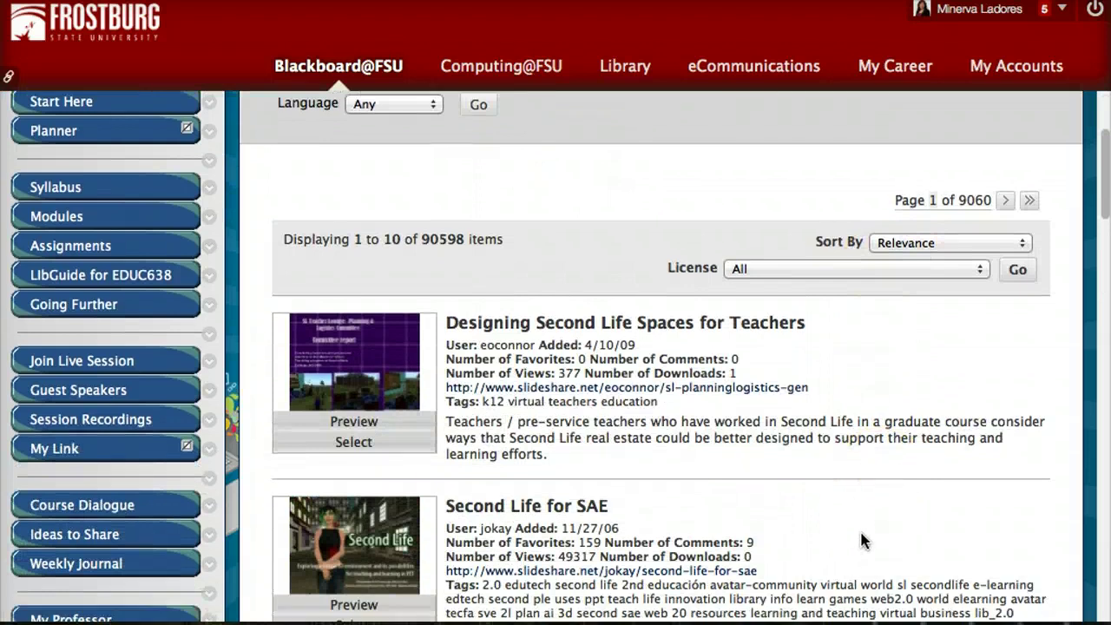
pyautogui.scroll(-4, 860, 532)
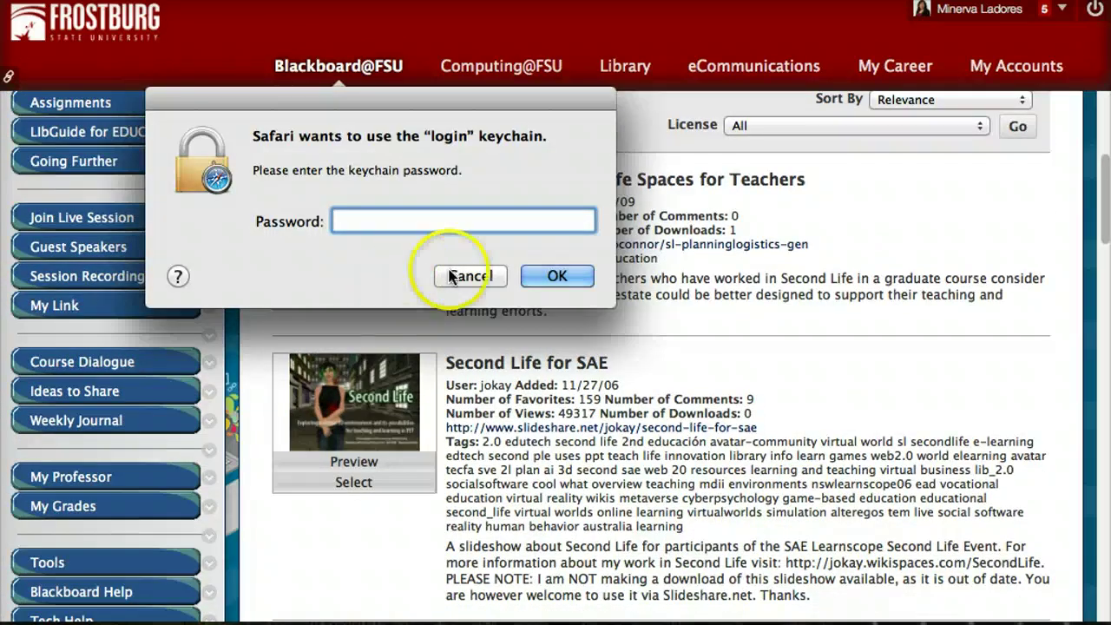
pyautogui.click(450, 276)
pyautogui.scroll(-8, 804, 464)
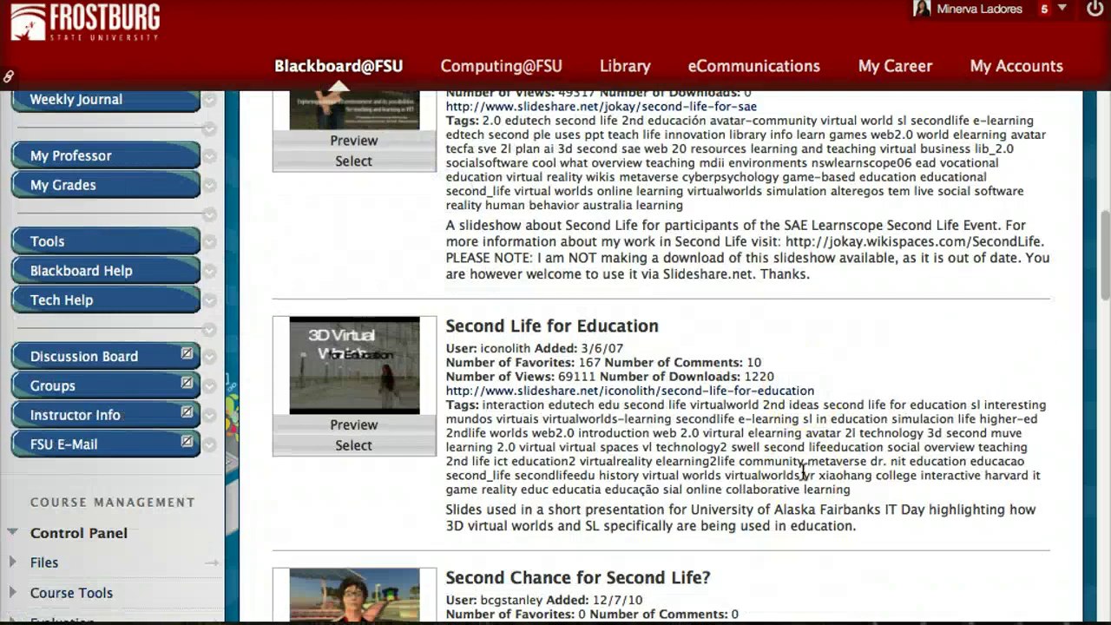
pyautogui.scroll(-2, 804, 473)
pyautogui.scroll(10, 802, 471)
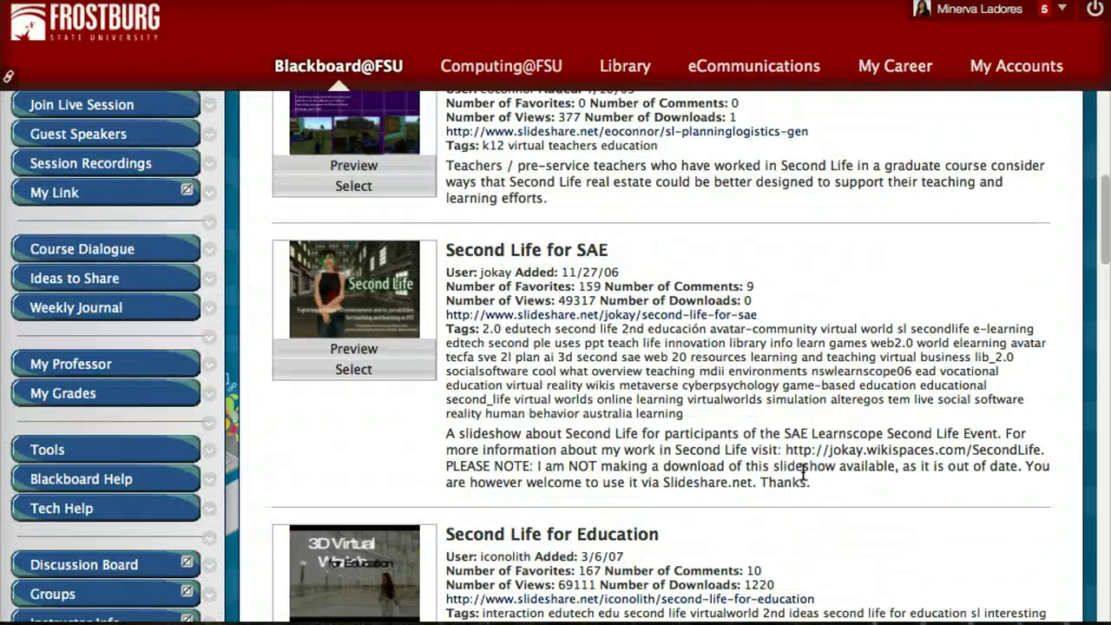
pyautogui.click(373, 401)
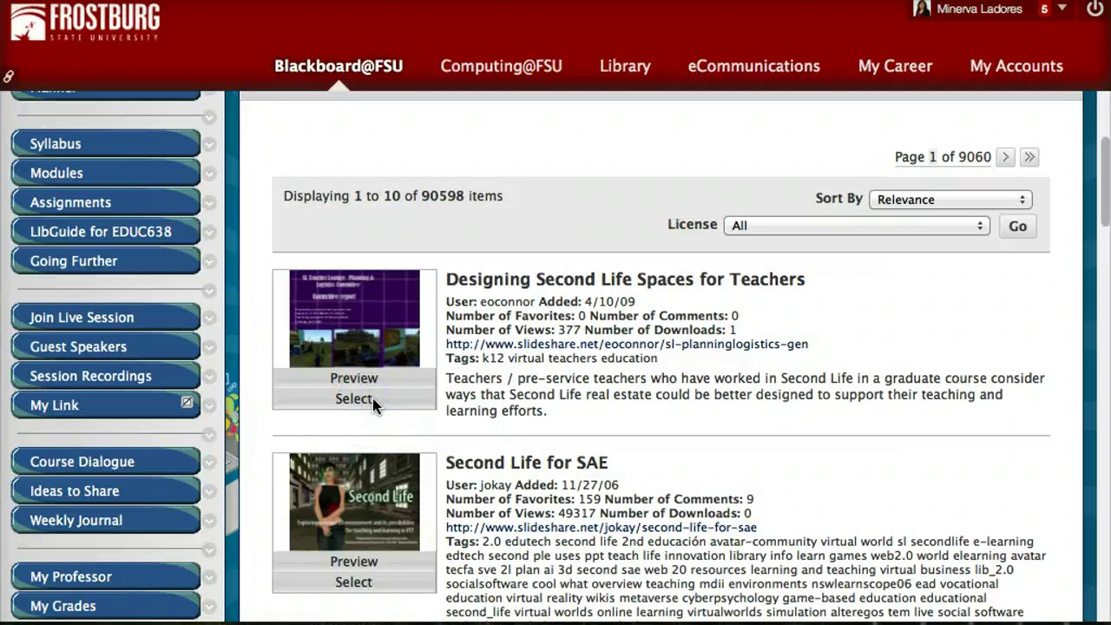
pyautogui.click(362, 401)
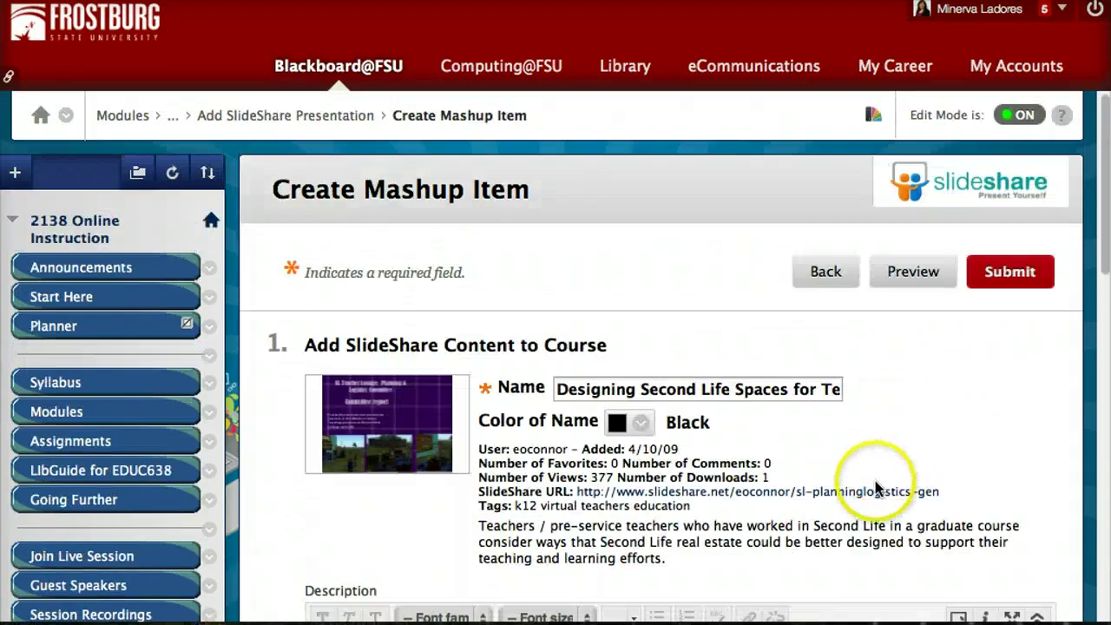
# - Give the presentation the description "Tell students what to do." and submit it with the default options
pyautogui.scroll(-5, 871, 447)
pyautogui.click(517, 463)
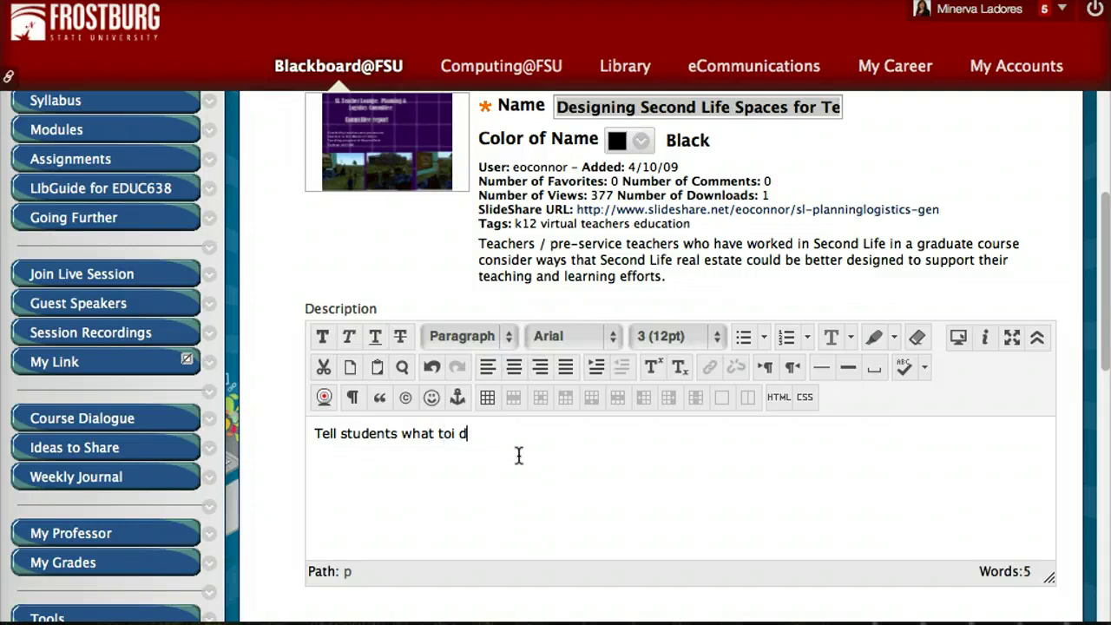
pyautogui.scroll(-10, 738, 406)
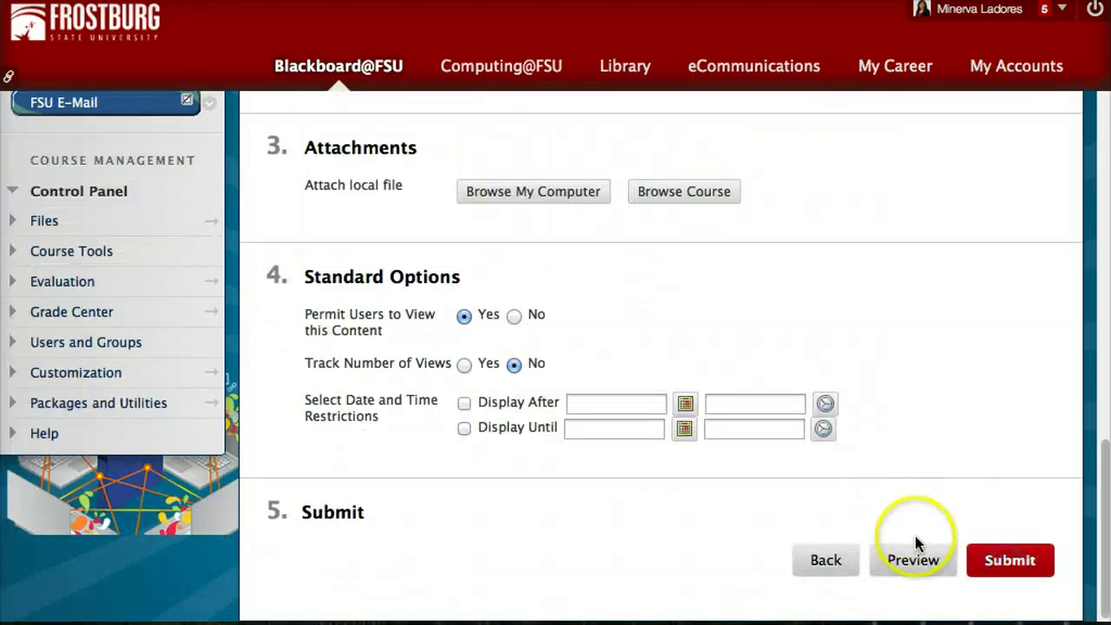
pyautogui.scroll(-1, 952, 520)
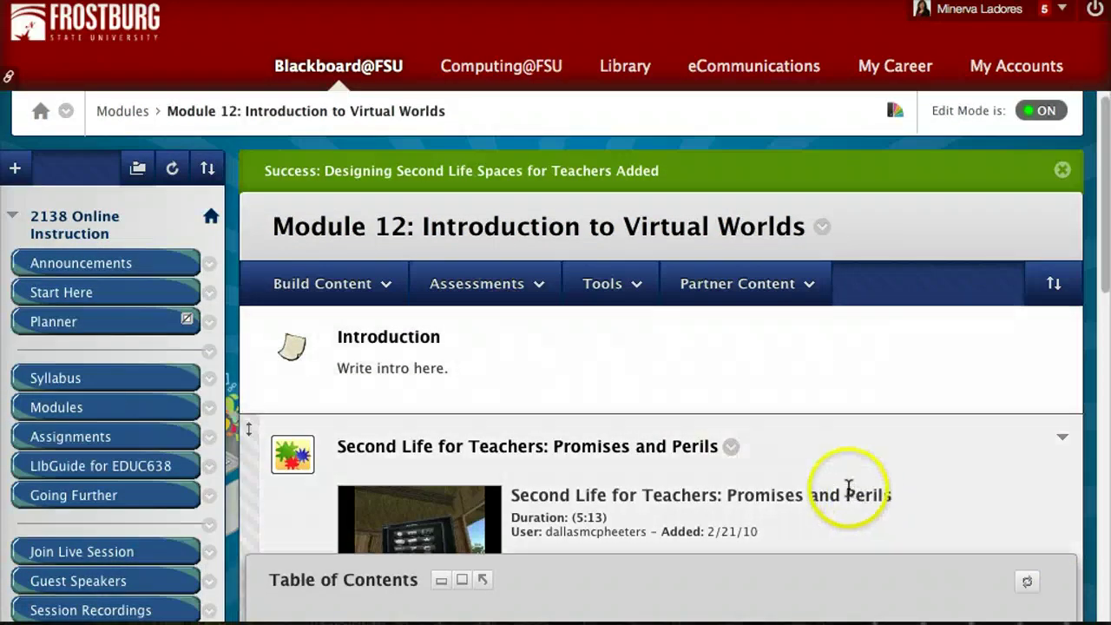
pyautogui.scroll(-5, 850, 488)
pyautogui.scroll(-10, 544, 428)
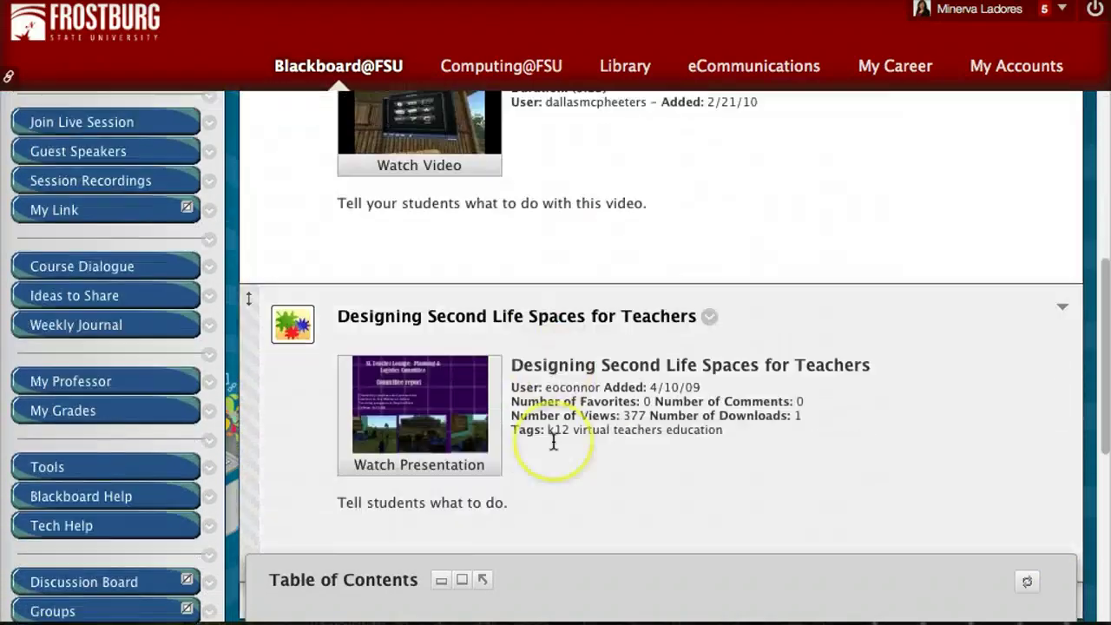
pyautogui.scroll(15, 722, 469)
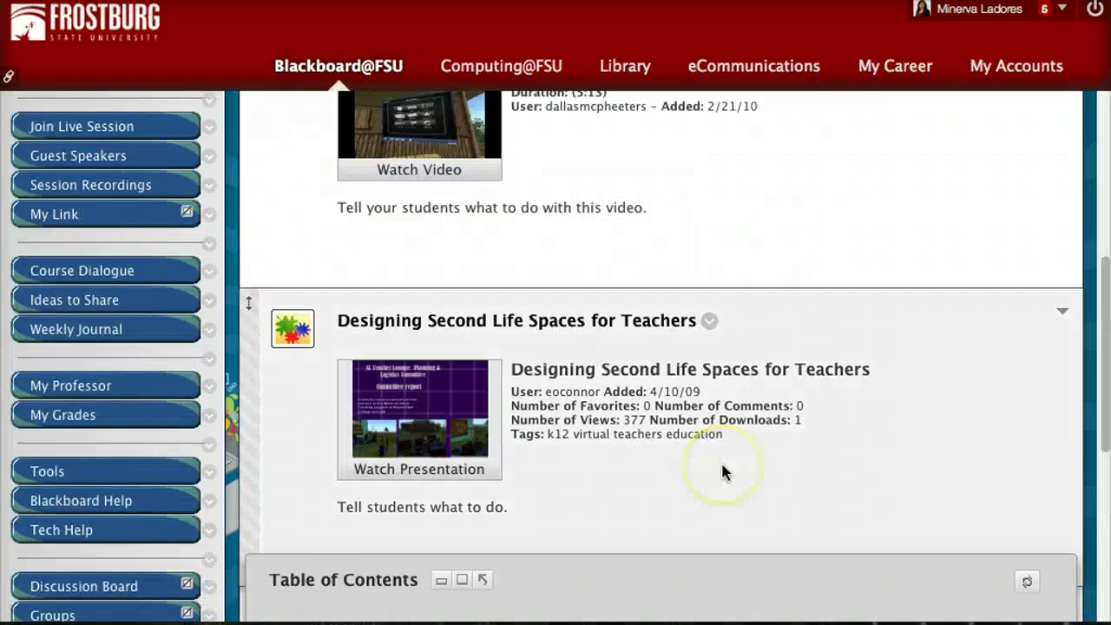
pyautogui.click(348, 303)
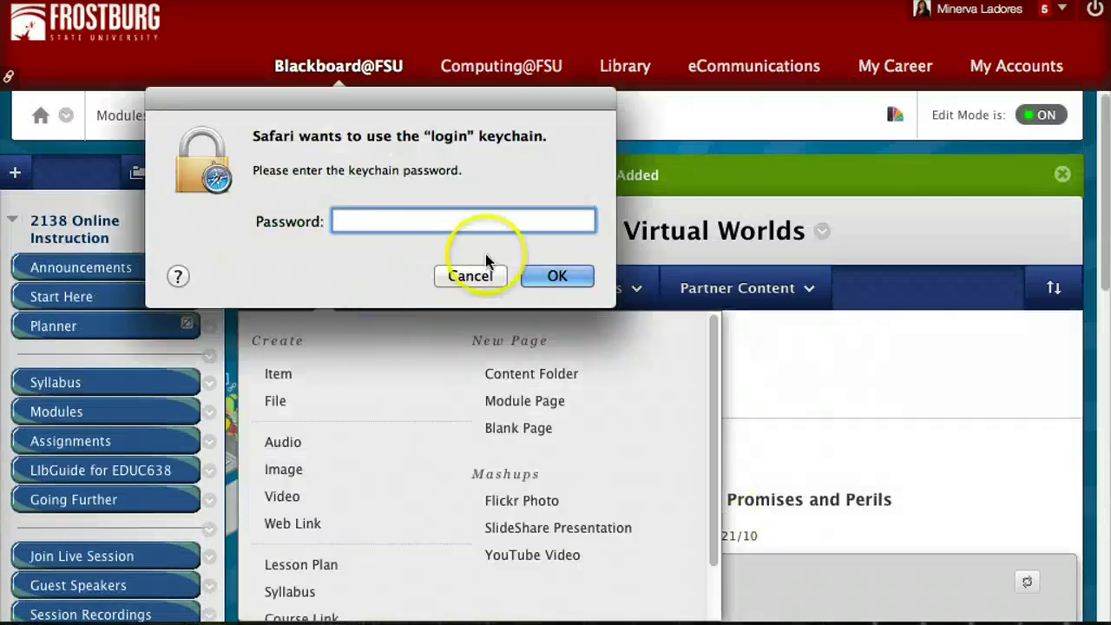
pyautogui.click(460, 273)
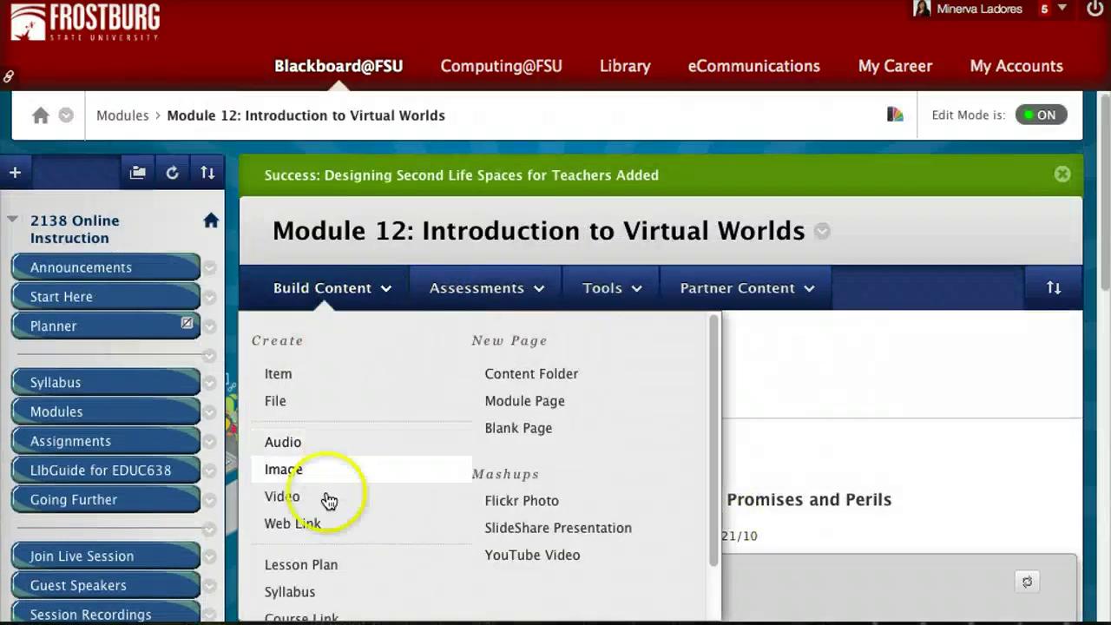
pyautogui.click(311, 534)
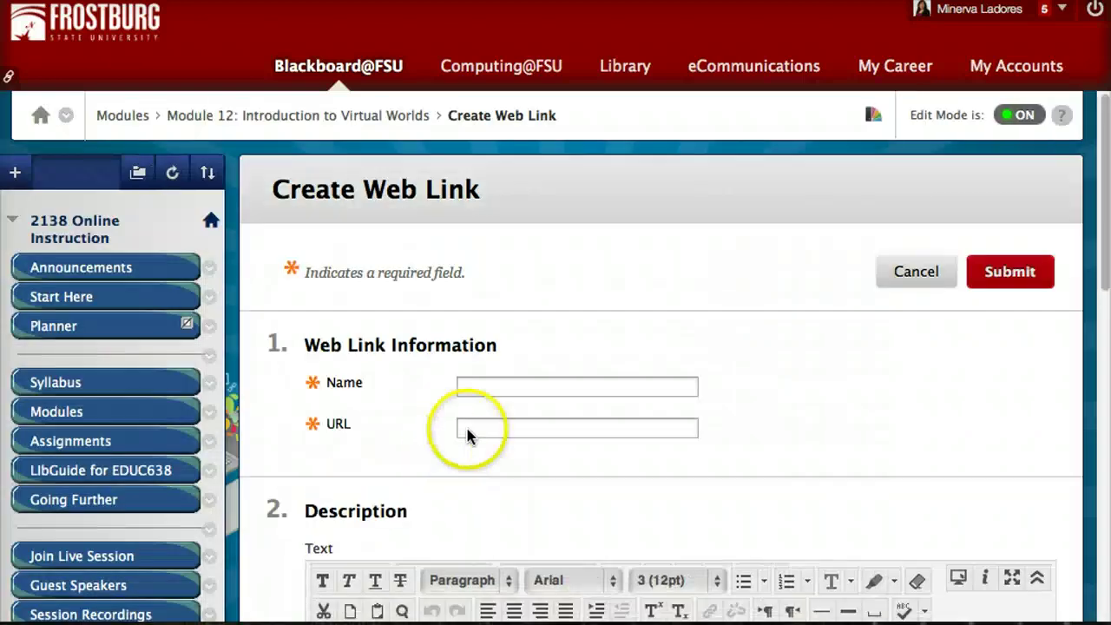
pyautogui.click(491, 387)
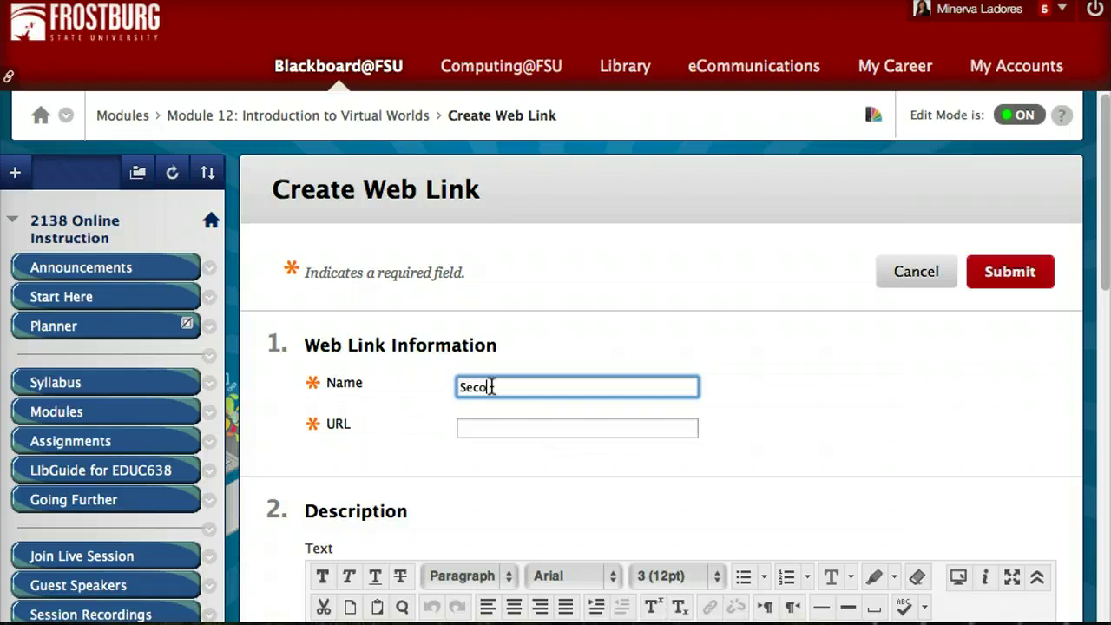
pyautogui.click(600, 427)
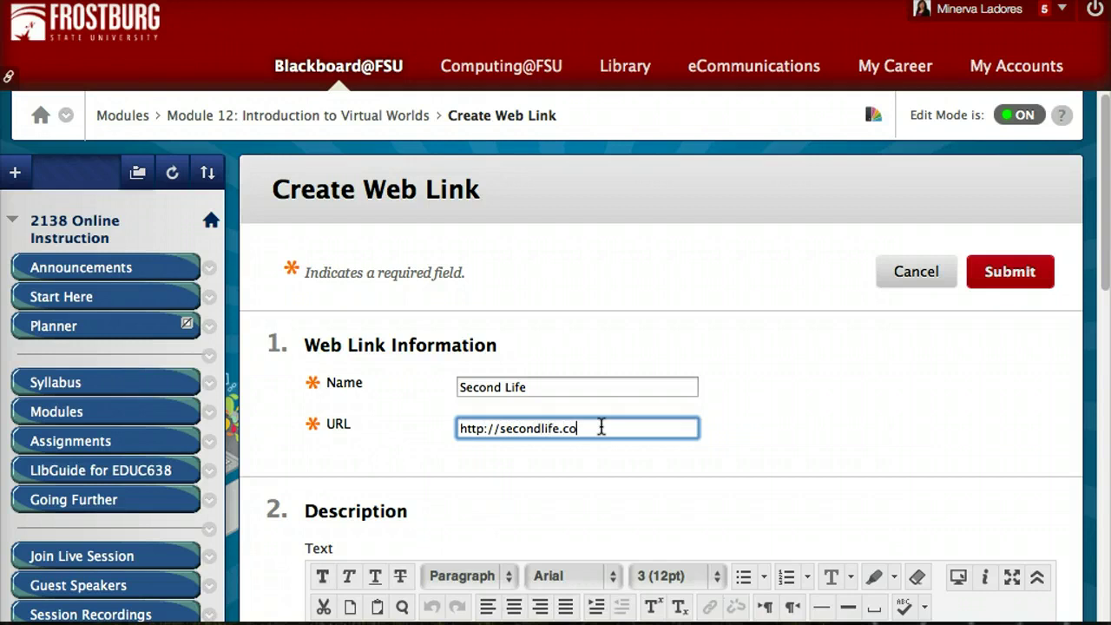
pyautogui.click(1006, 273)
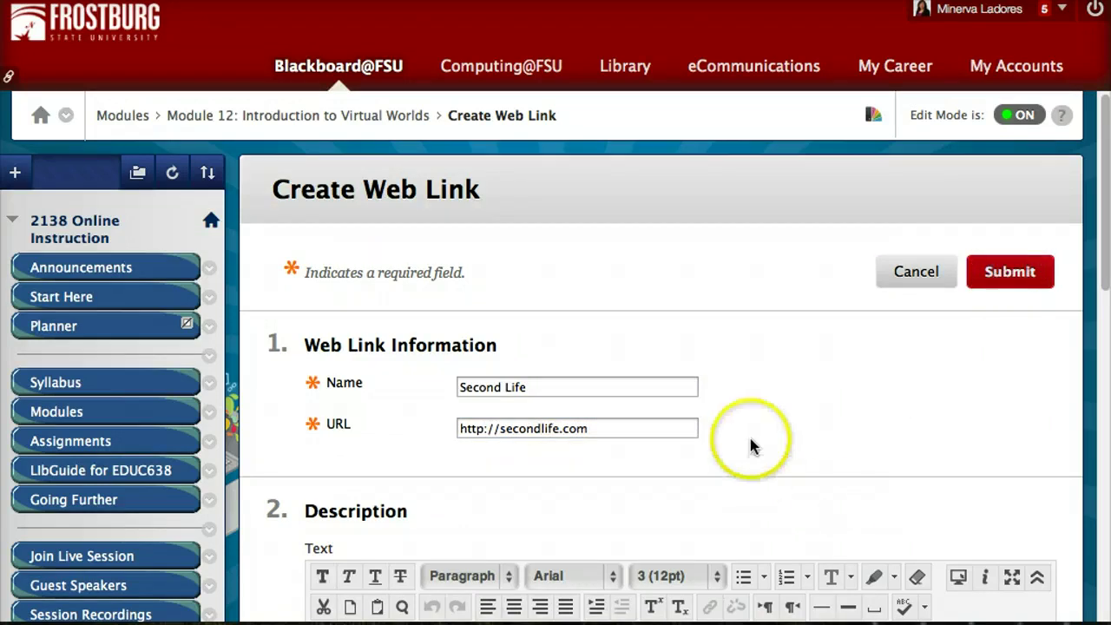
# - Review the items added to Module 12 and the content types available to build, dismissing the keychain password request
pyautogui.scroll(-10, 746, 458)
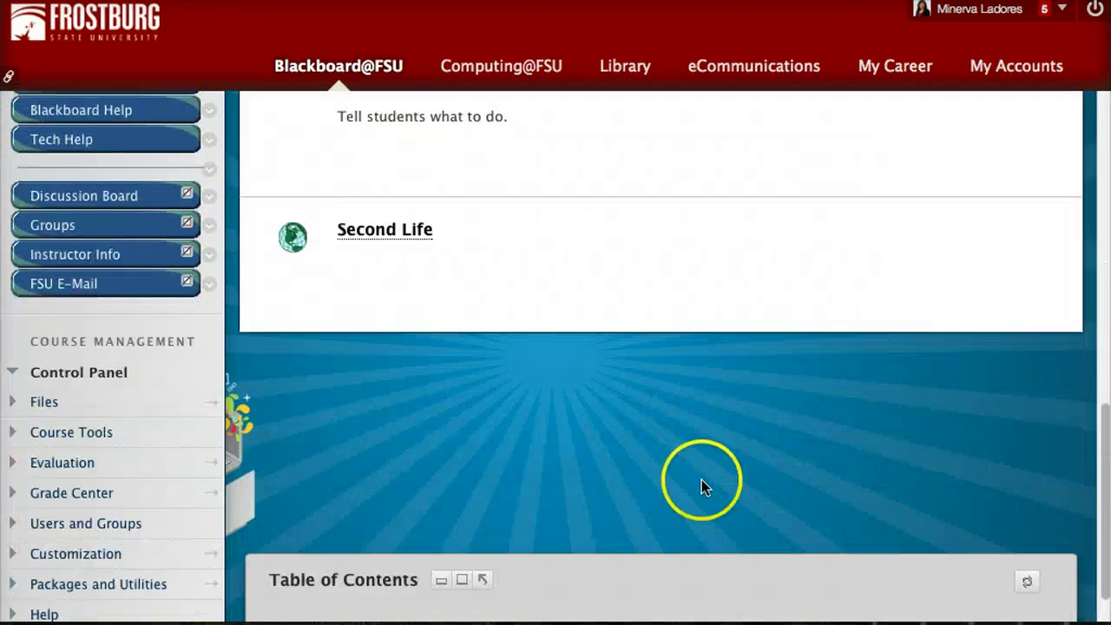
pyautogui.moveTo(371, 252)
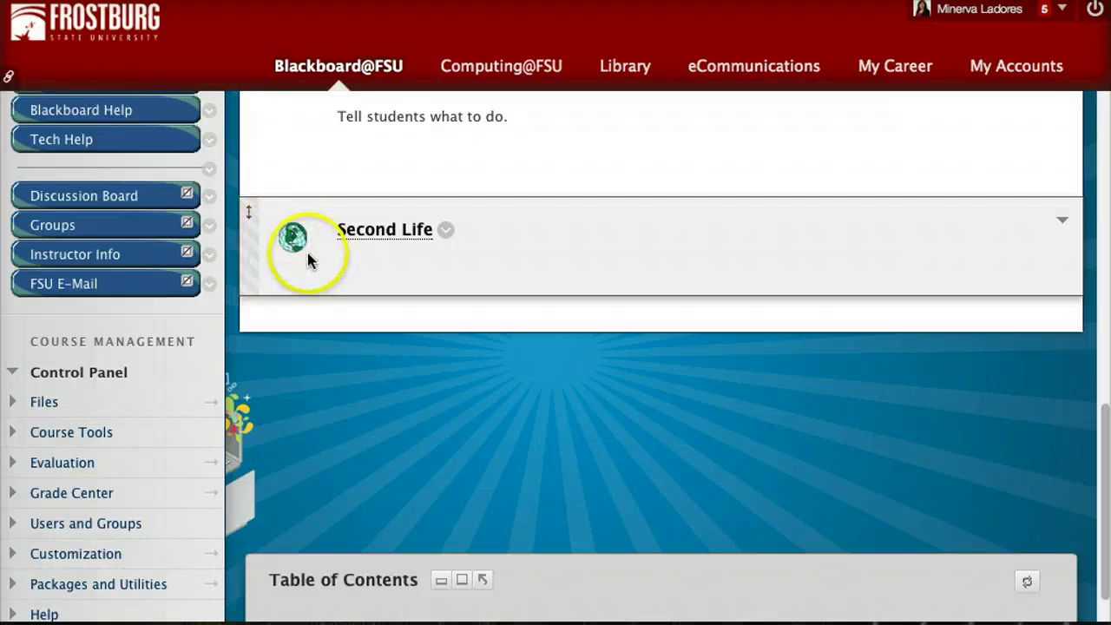
pyautogui.scroll(5, 307, 253)
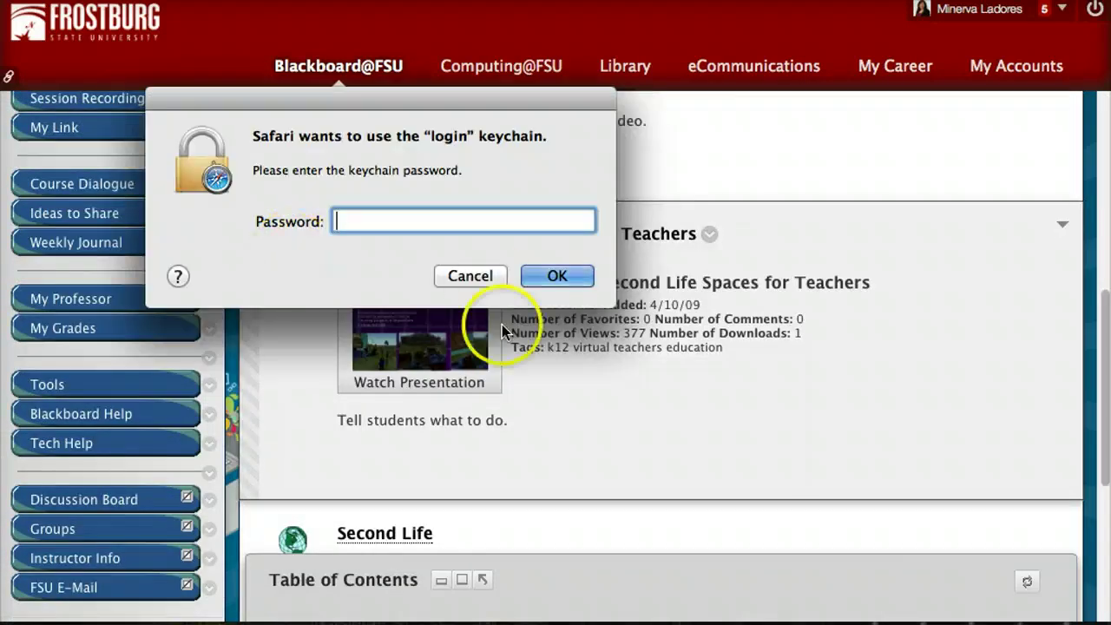
pyautogui.click(476, 276)
pyautogui.scroll(2, 330, 339)
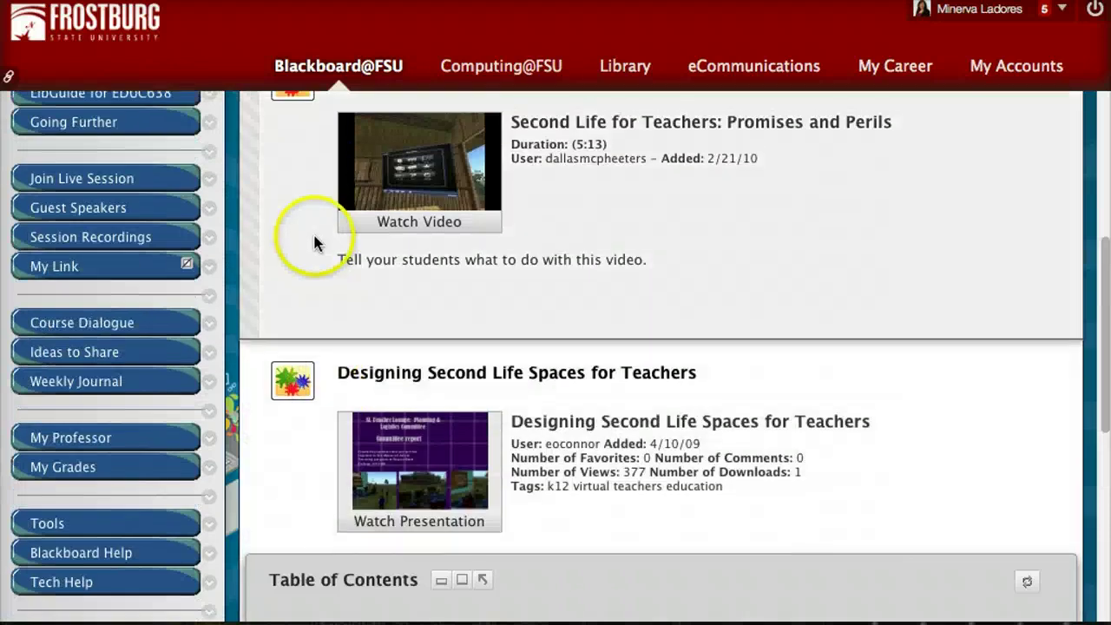
pyautogui.scroll(2, 299, 208)
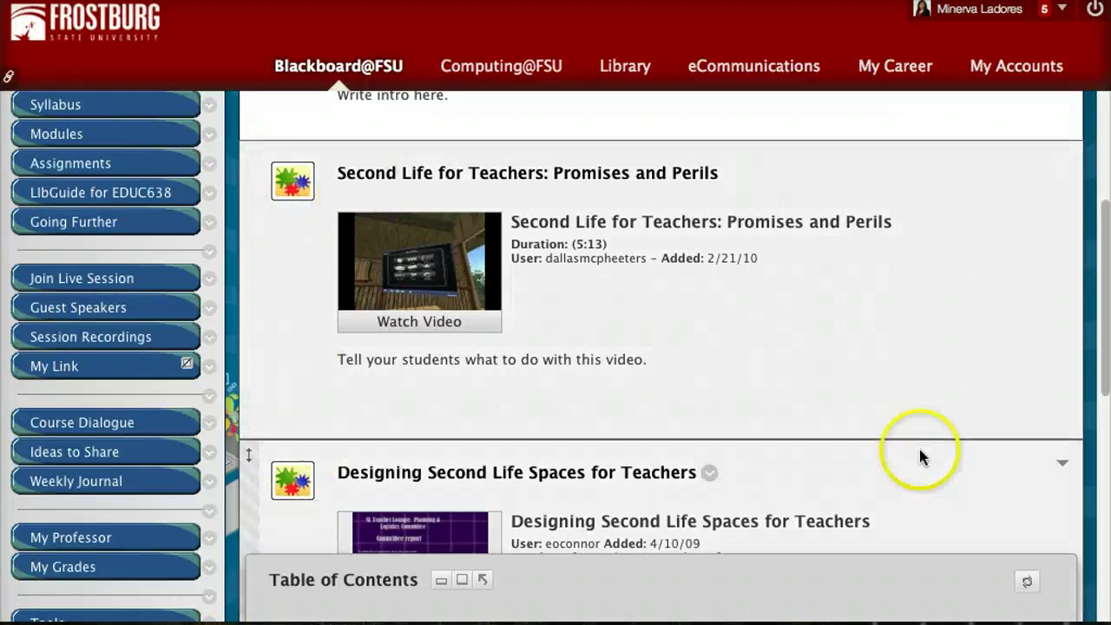
pyautogui.scroll(5, 917, 454)
pyautogui.click(386, 289)
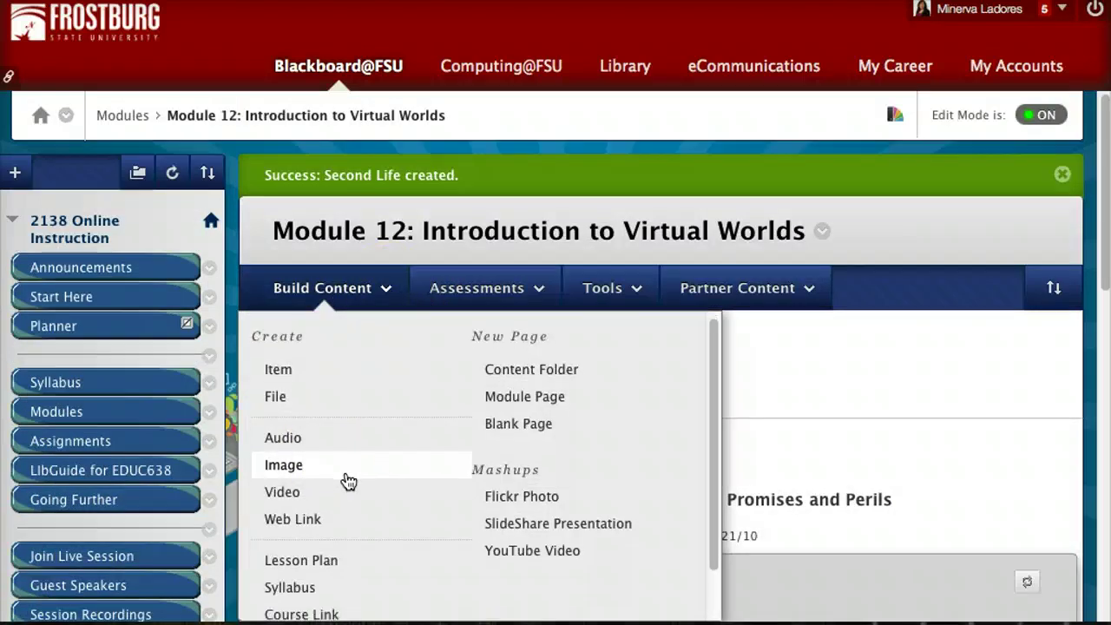
pyautogui.scroll(-1, 347, 479)
pyautogui.scroll(1, 347, 479)
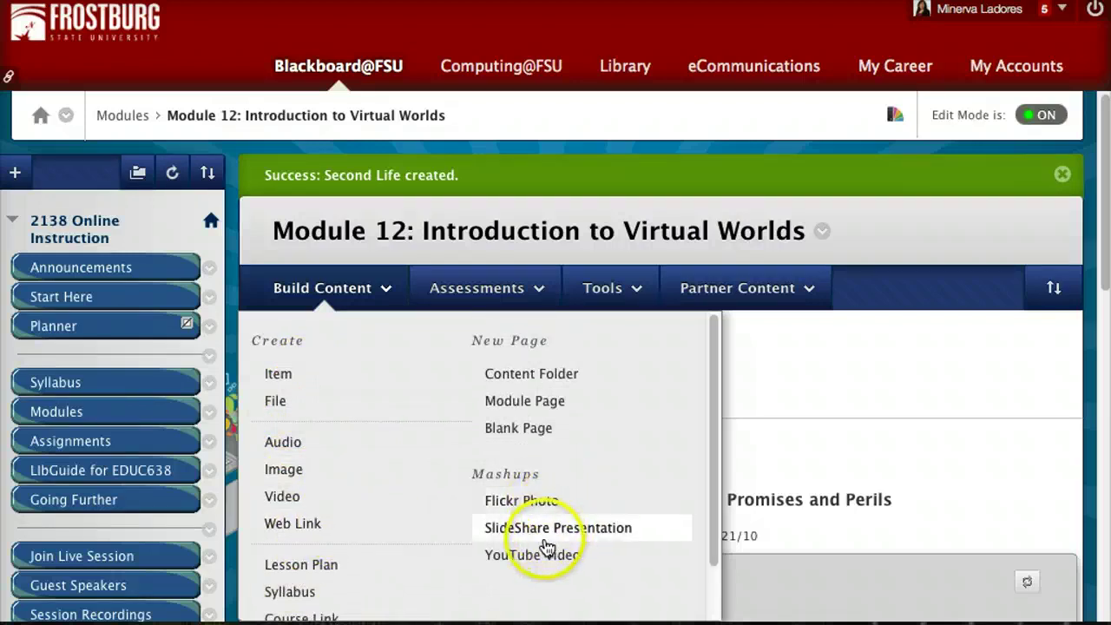
# - Create a new test named "Second Life Quiz" for Module 12 and submit its test information
pyautogui.scroll(-1, 430, 583)
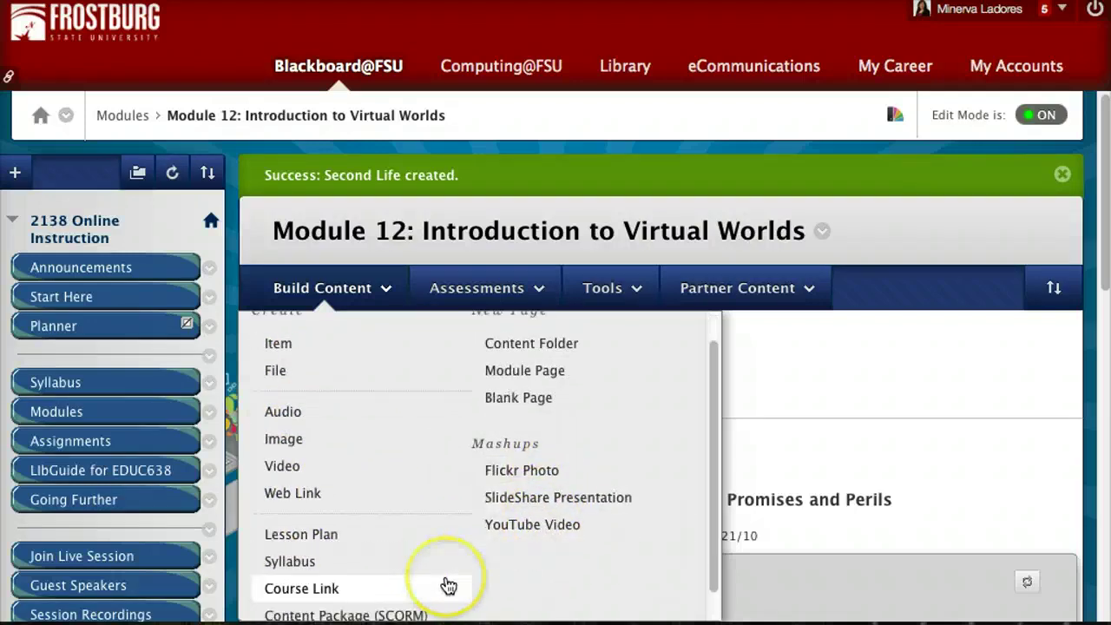
pyautogui.scroll(1, 446, 585)
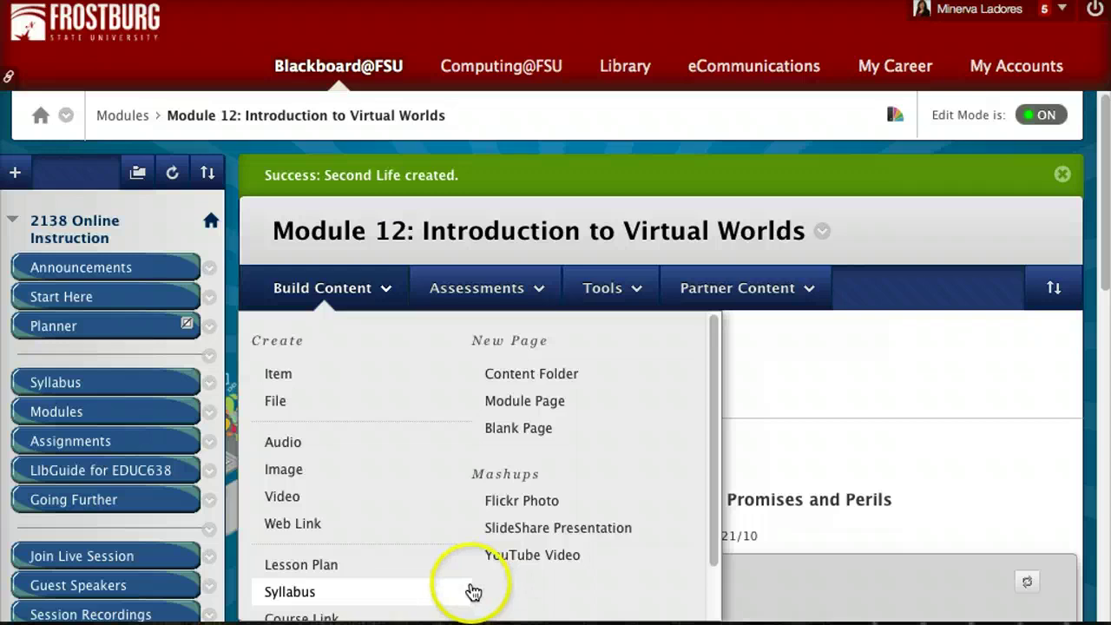
pyautogui.click(535, 289)
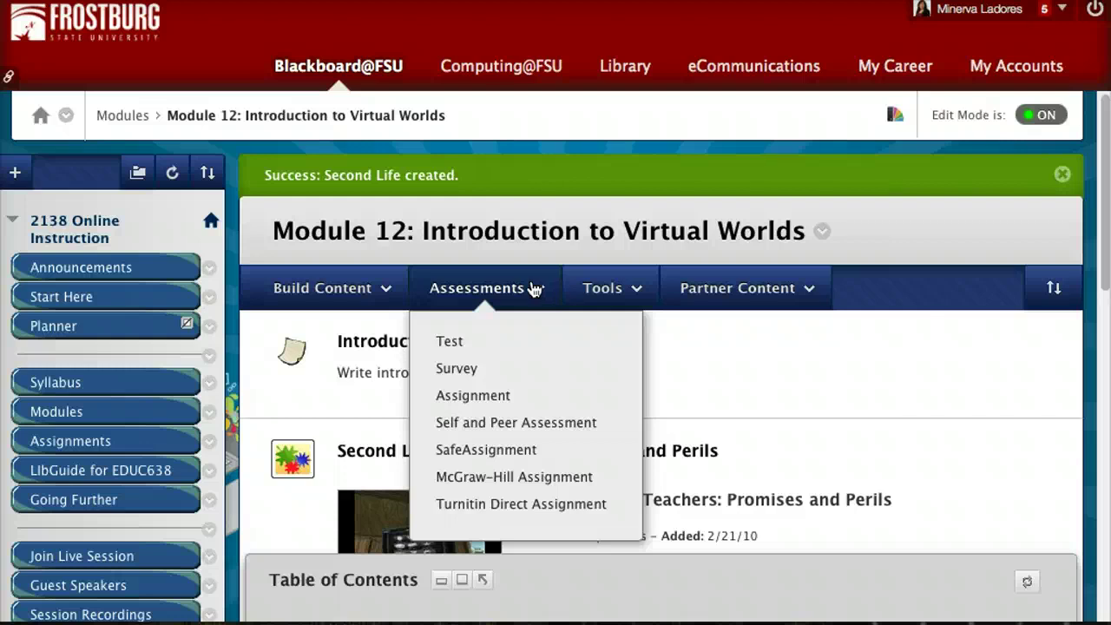
pyautogui.click(472, 344)
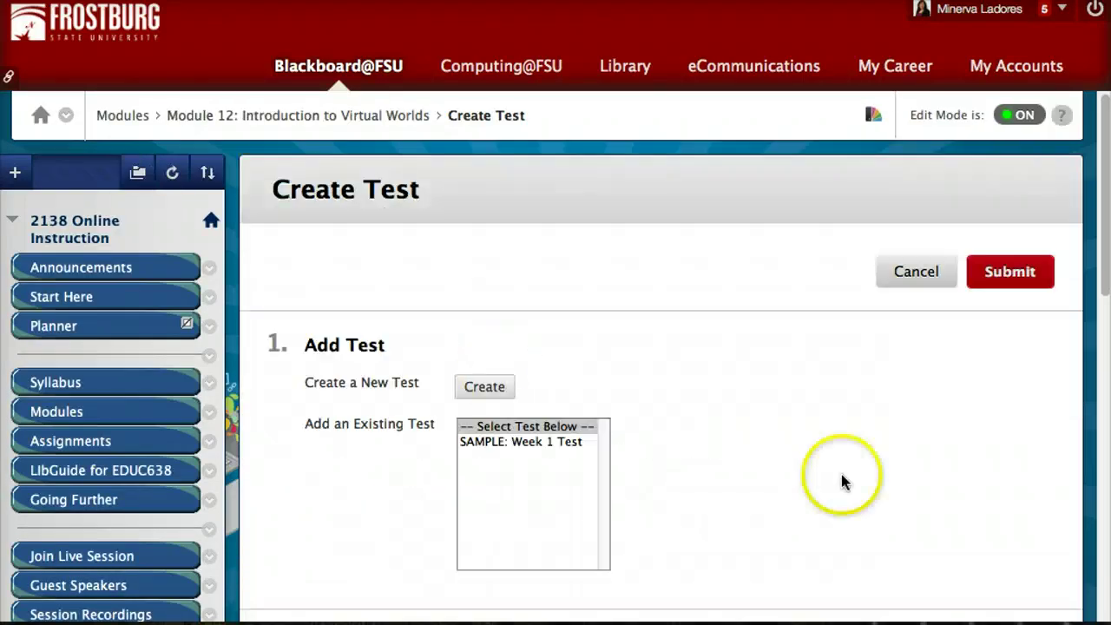
pyautogui.click(526, 445)
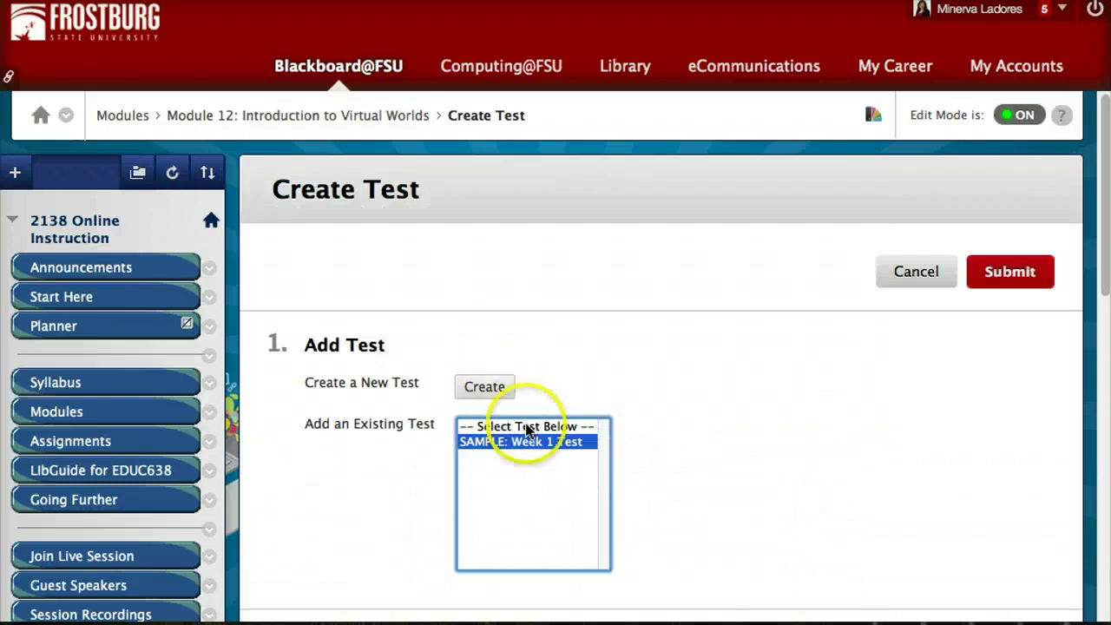
pyautogui.click(483, 388)
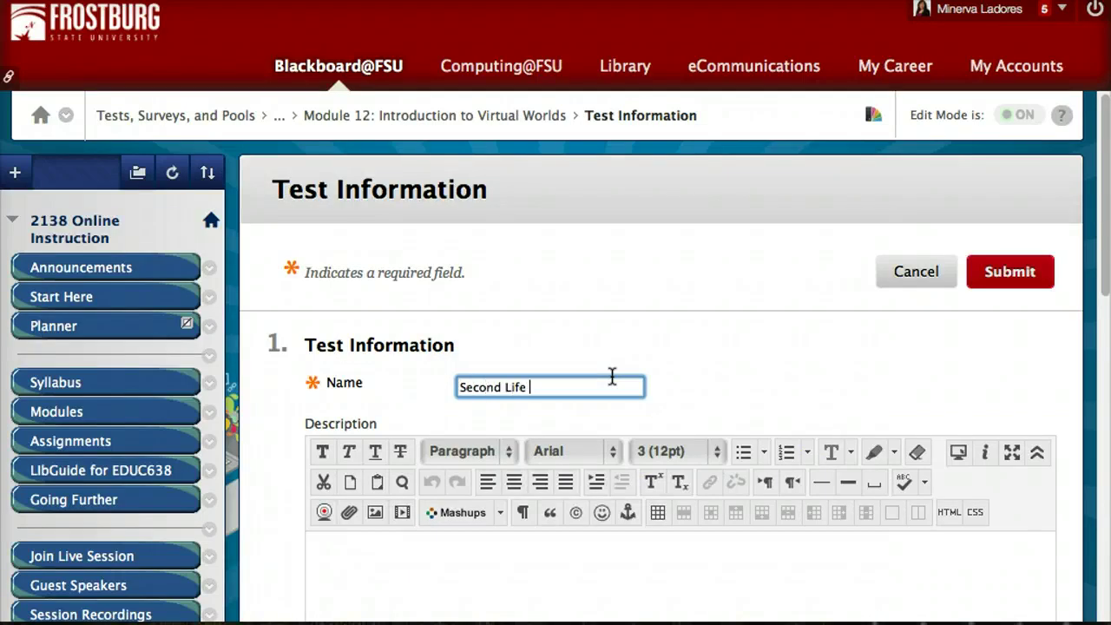
pyautogui.click(1024, 274)
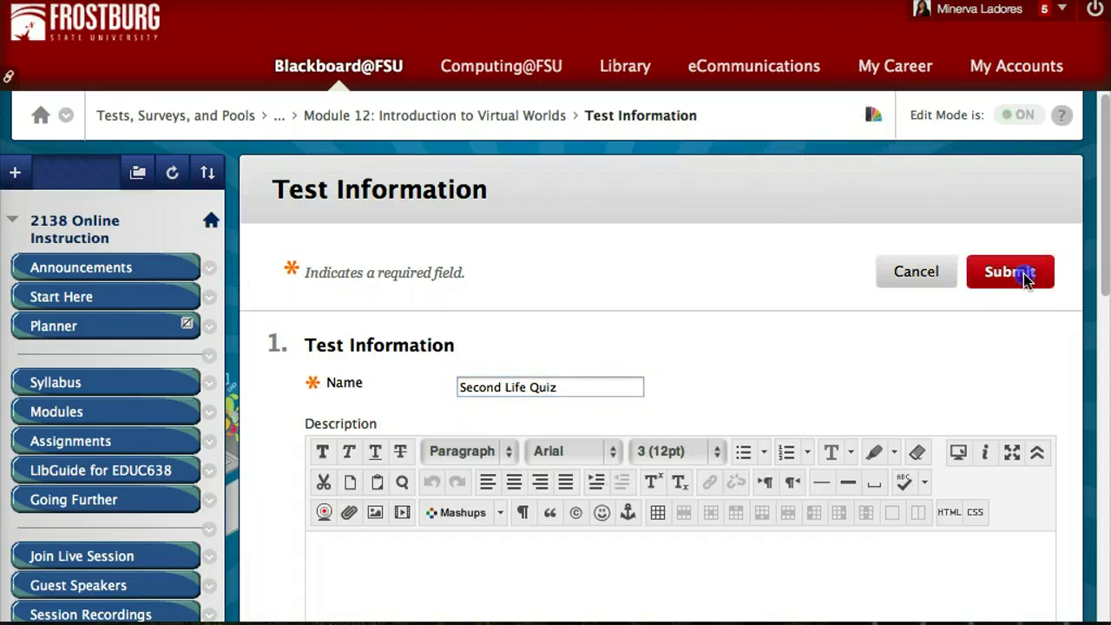
# - Add a True/False question to the quiz with the question text "Second Life is a virtual world."
pyautogui.scroll(-3, 807, 483)
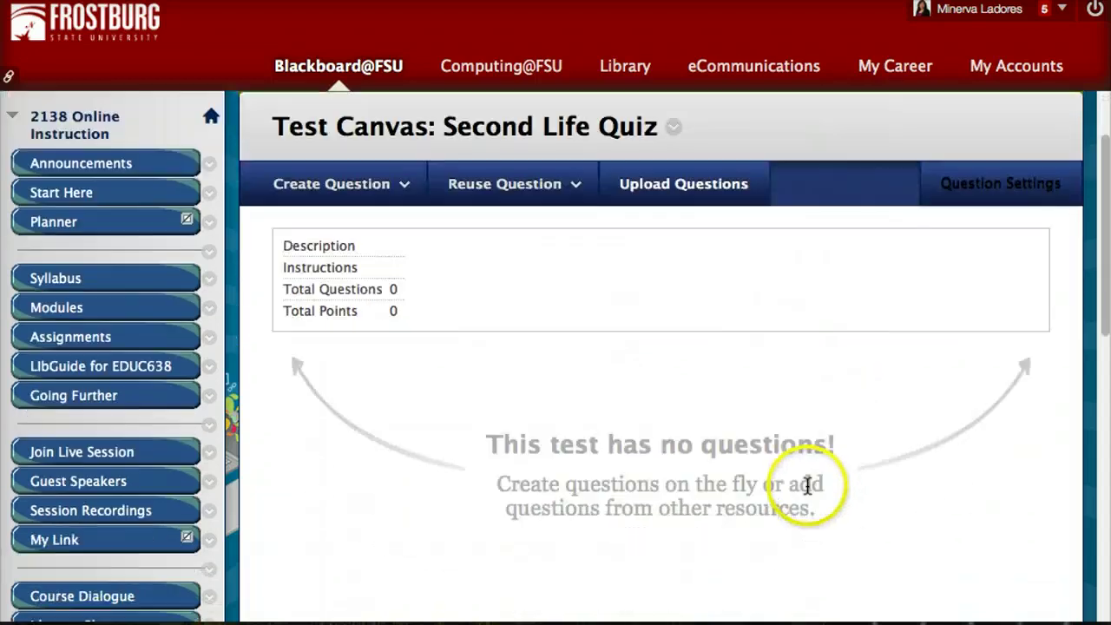
pyautogui.click(403, 187)
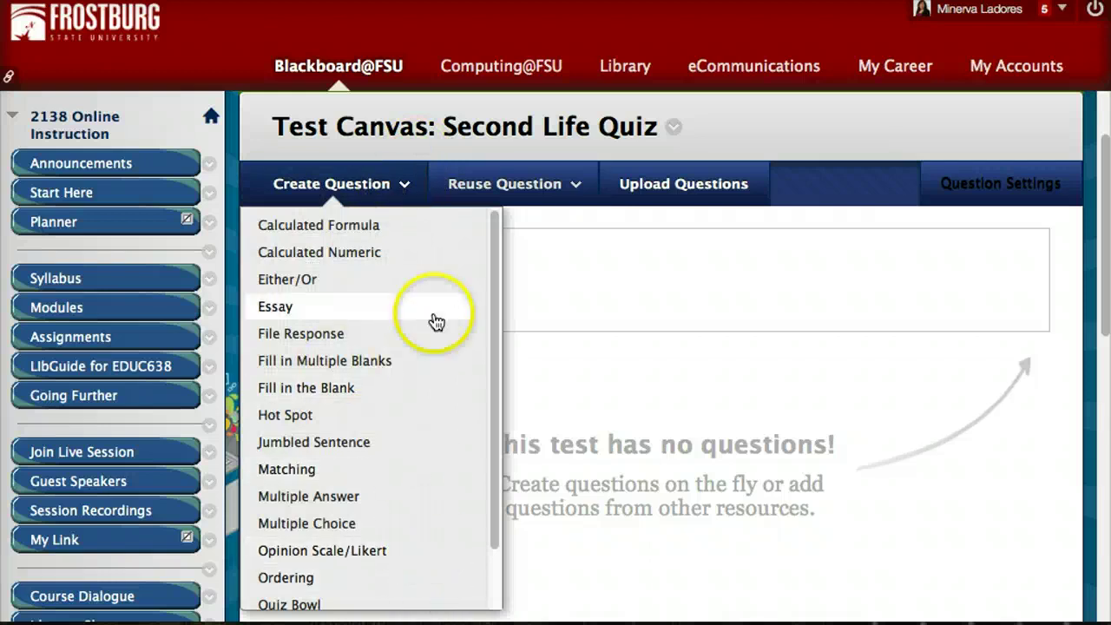
pyautogui.scroll(1, 431, 322)
pyautogui.scroll(-5, 417, 455)
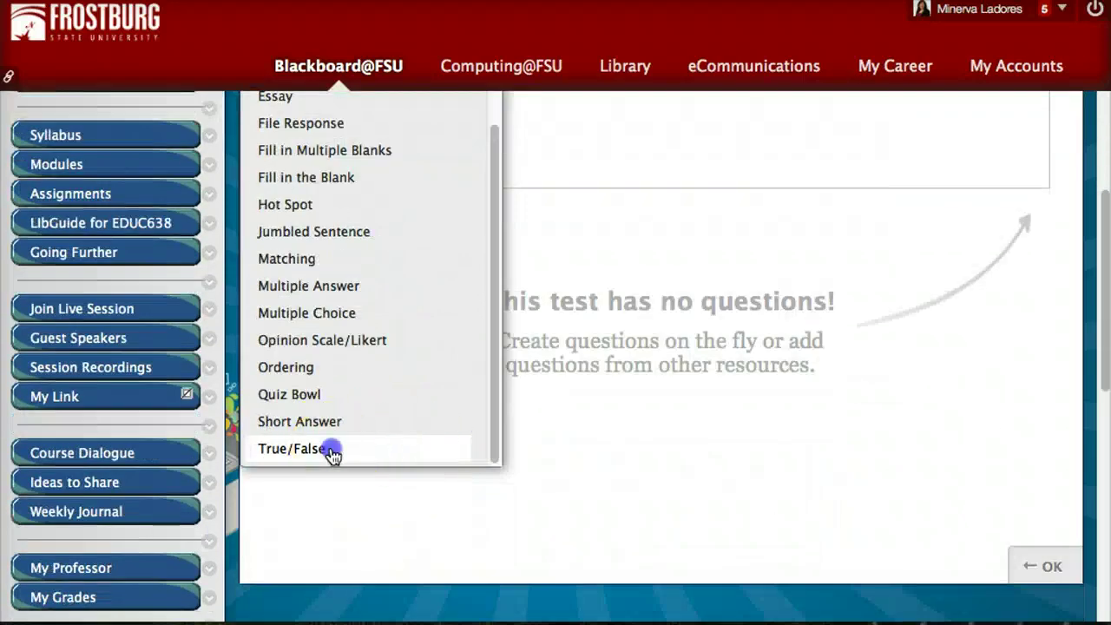
pyautogui.click(335, 451)
pyautogui.click(467, 275)
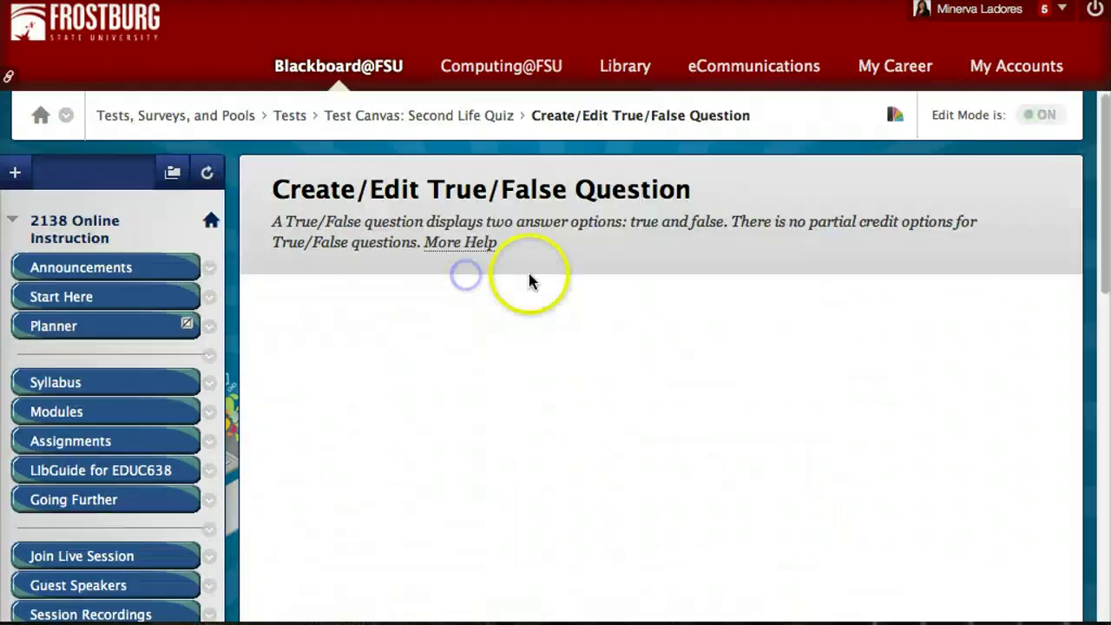
pyautogui.click(503, 386)
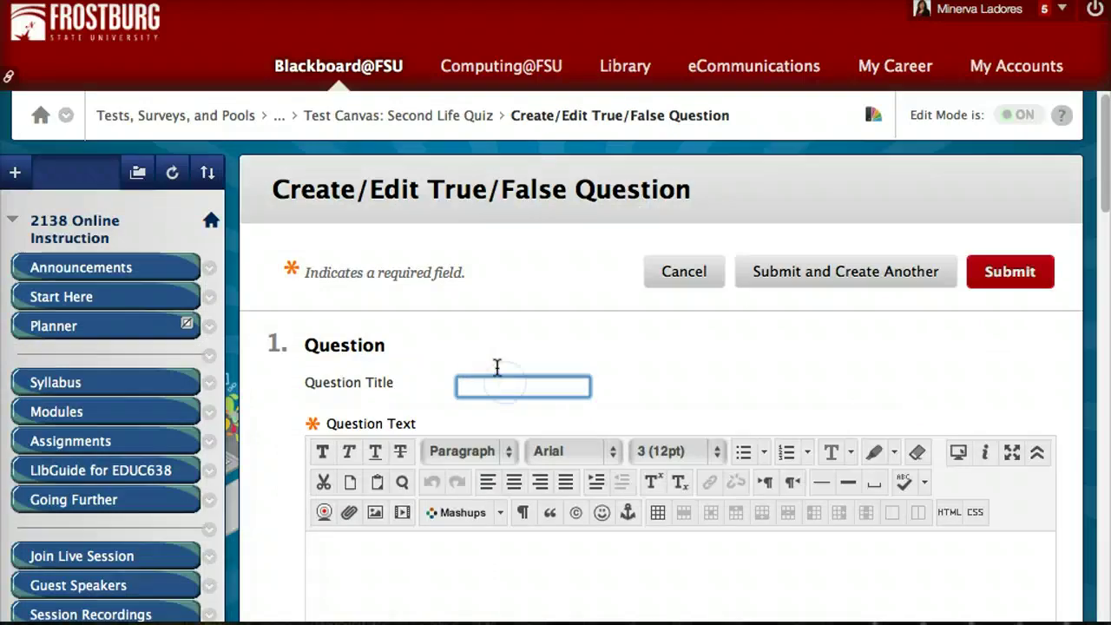
pyautogui.click(445, 590)
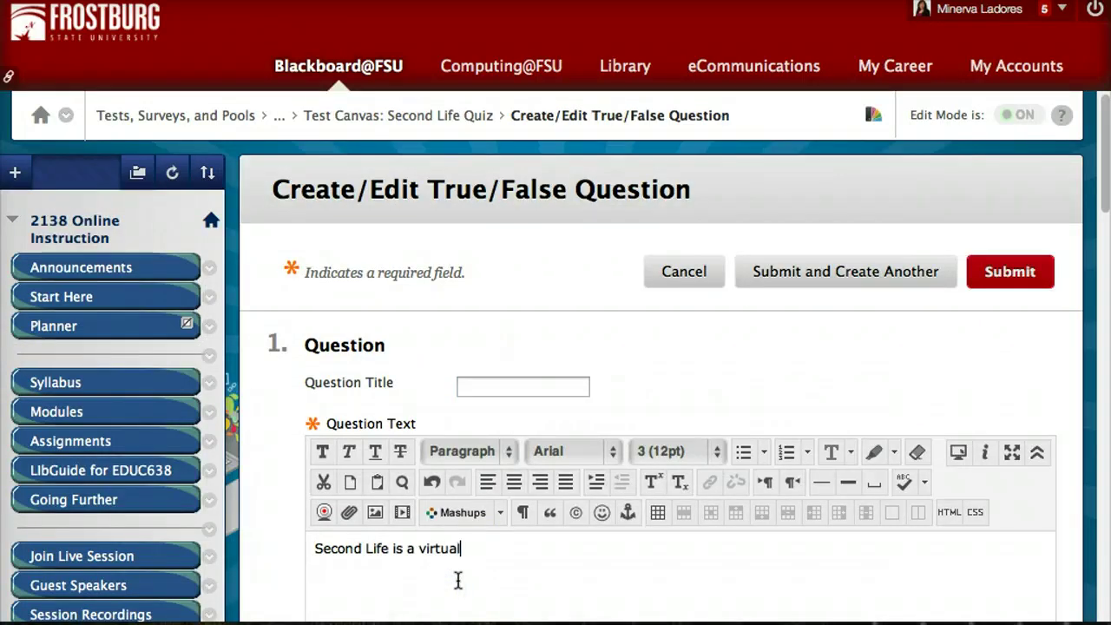
pyautogui.write('Second Life is a virtual world')
pyautogui.click(564, 554)
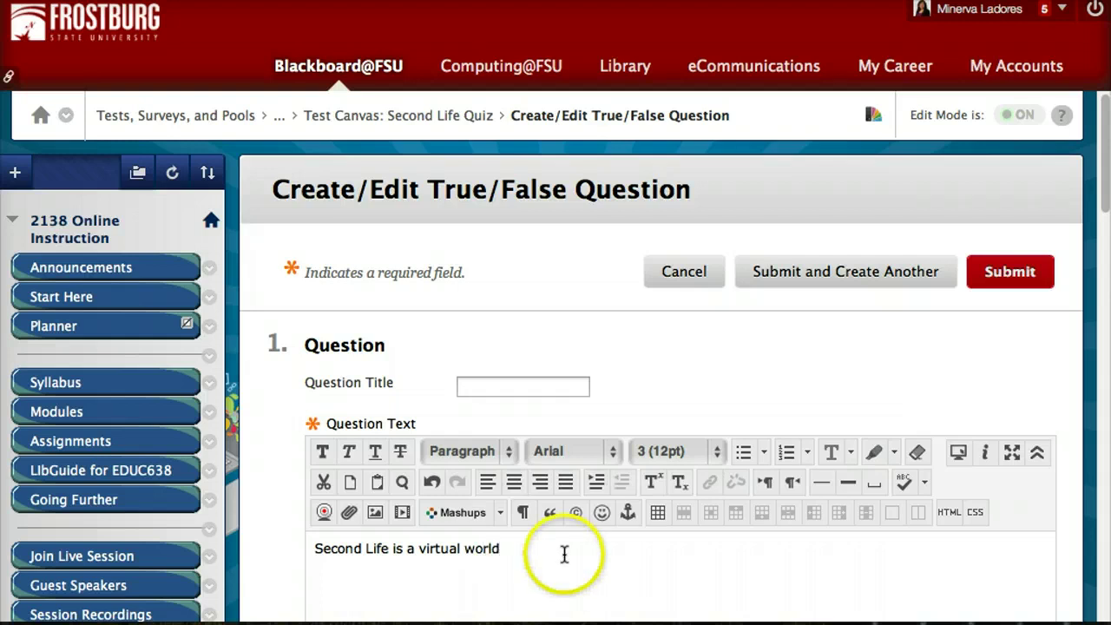
pyautogui.write('.')
# - Submit the question with vertical answer orientation and True as the correct answer, leaving feedback, categories and instructor notes empty
pyautogui.scroll(-8, 885, 380)
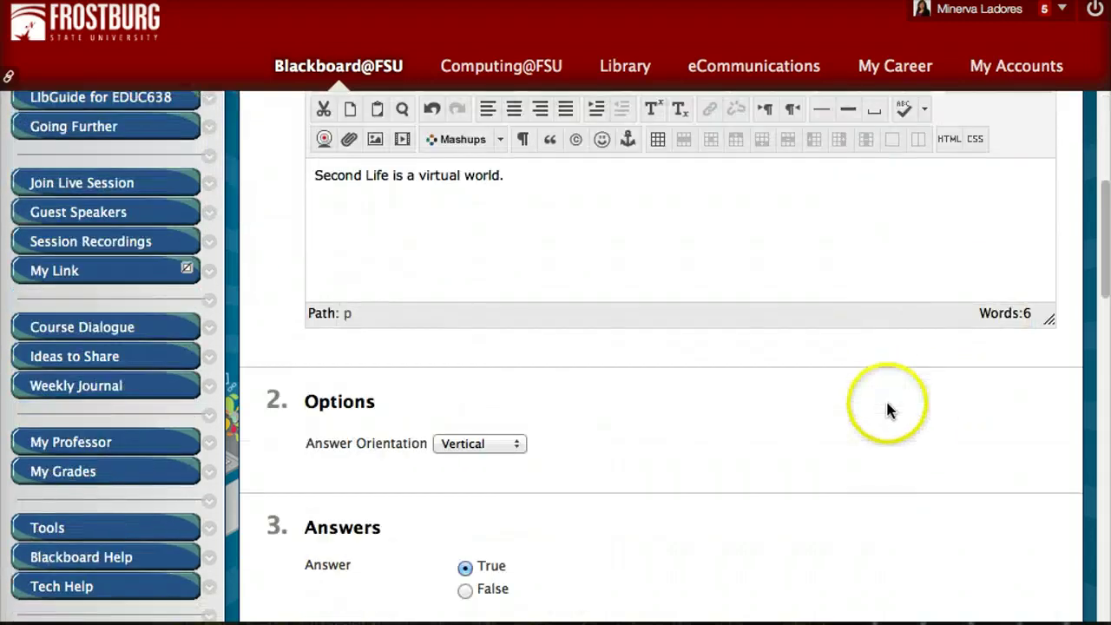
pyautogui.scroll(-10, 886, 408)
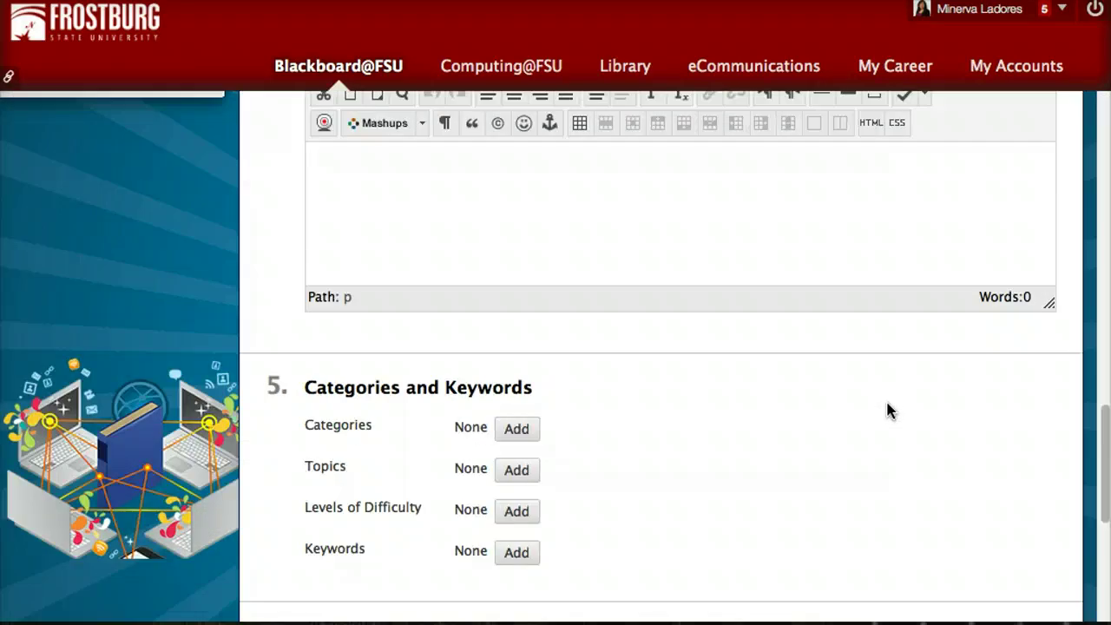
pyautogui.scroll(-7, 886, 404)
pyautogui.scroll(10, 886, 404)
pyautogui.scroll(-6, 886, 404)
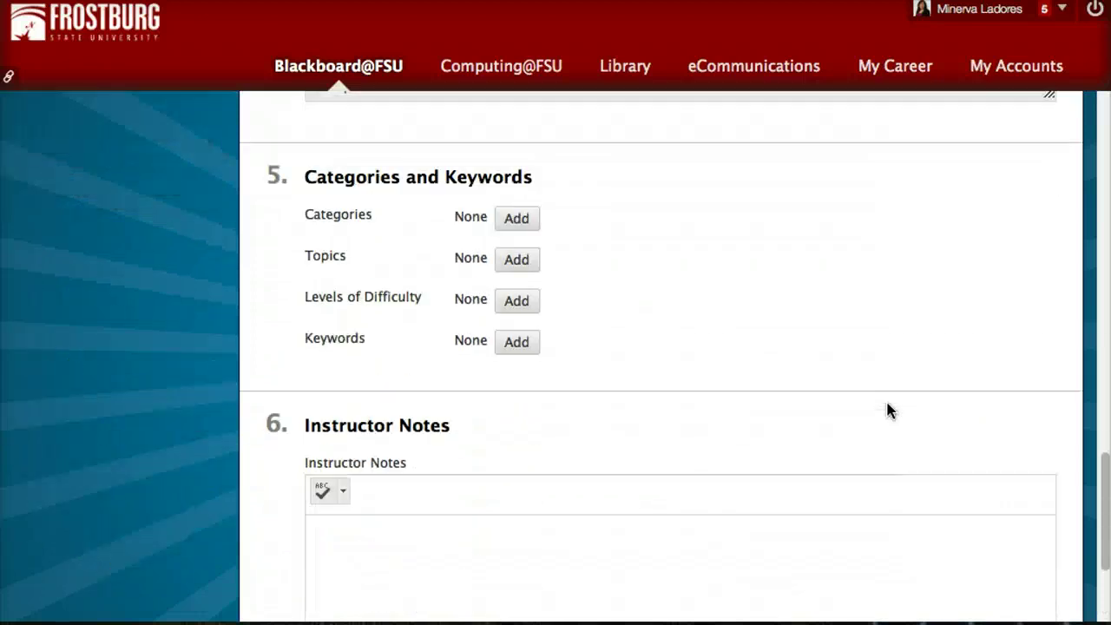
pyautogui.scroll(-3, 887, 410)
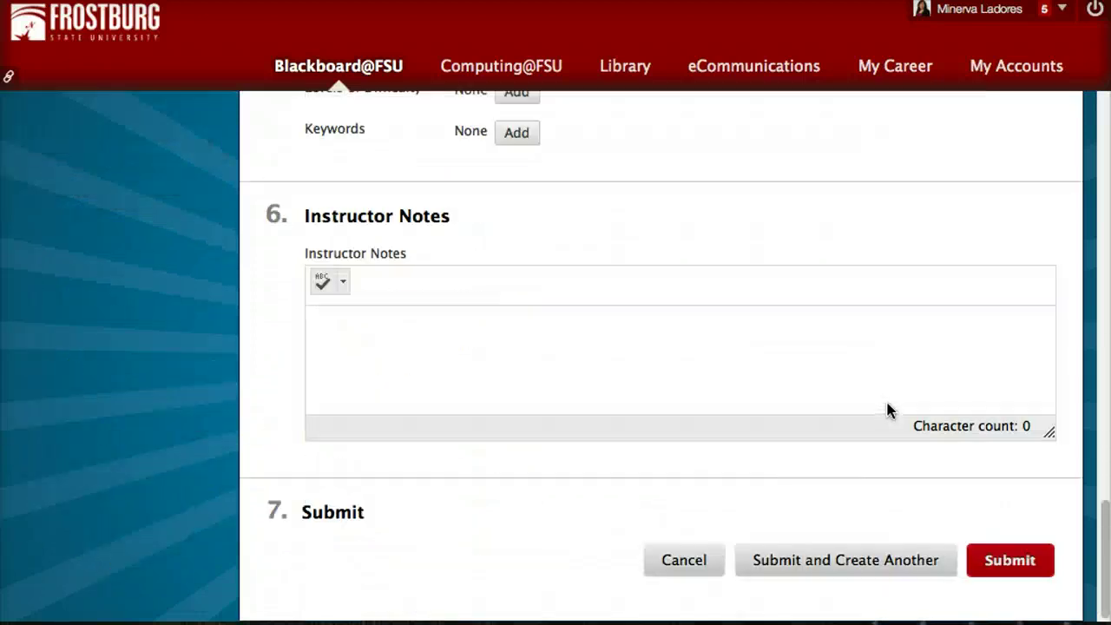
pyautogui.click(1009, 560)
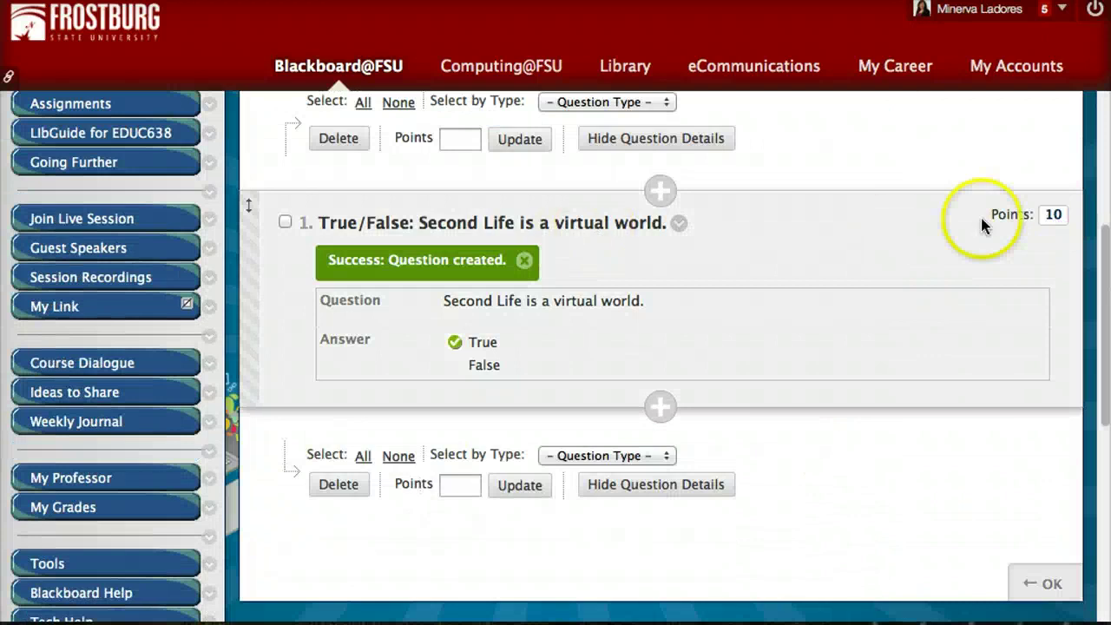
# - Set the True/False question's points to 1 and finish editing the quiz's test canvas
pyautogui.click(1052, 217)
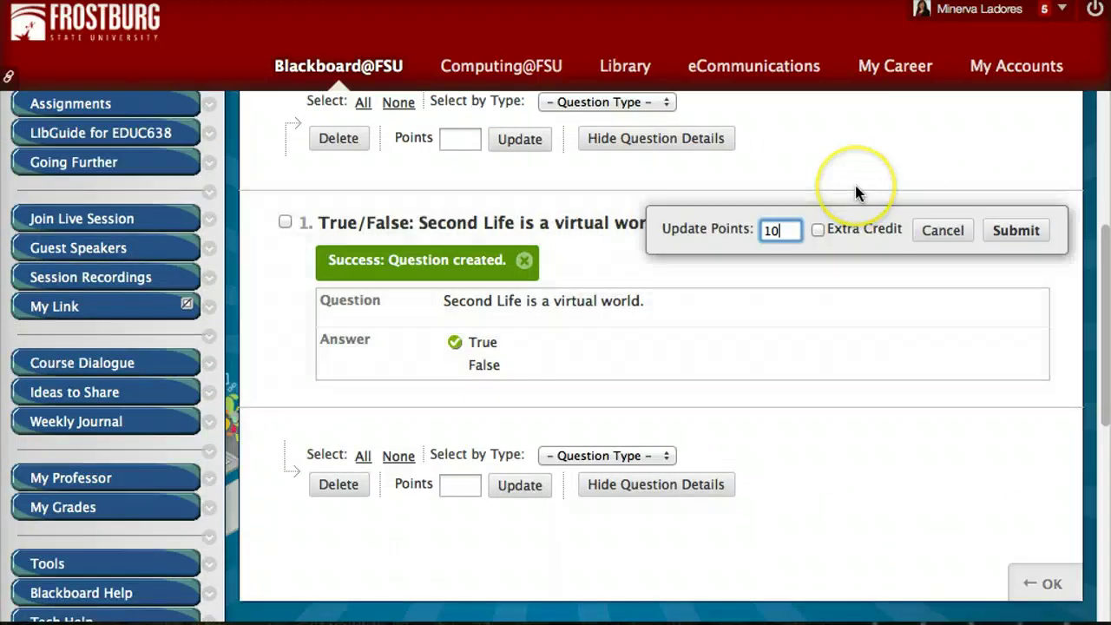
pyautogui.click(1015, 230)
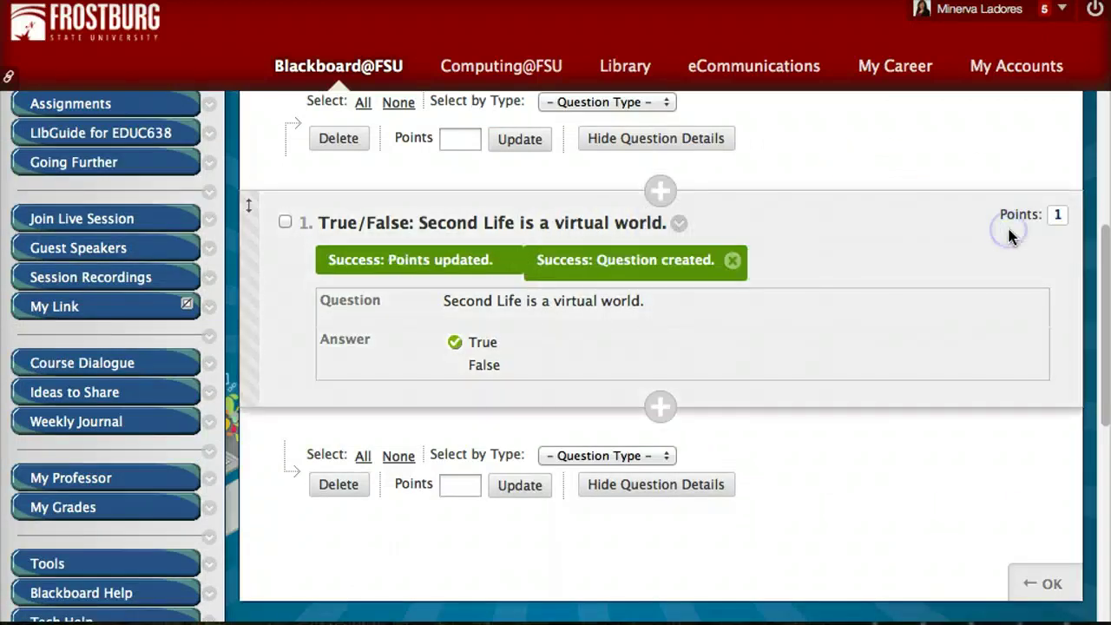
pyautogui.scroll(-1, 931, 468)
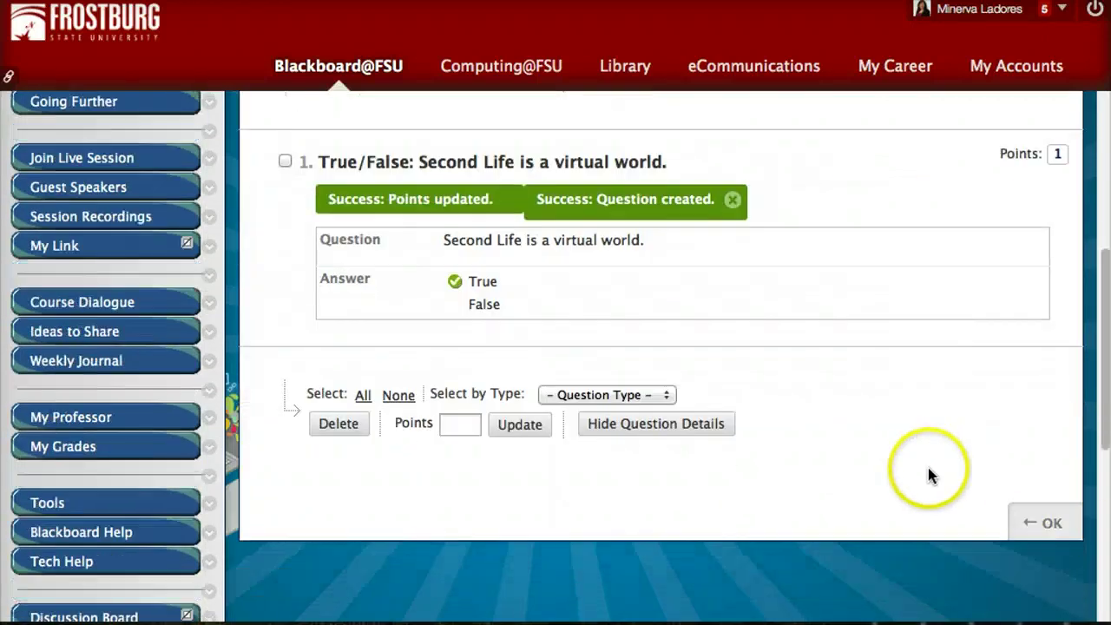
pyautogui.click(1052, 524)
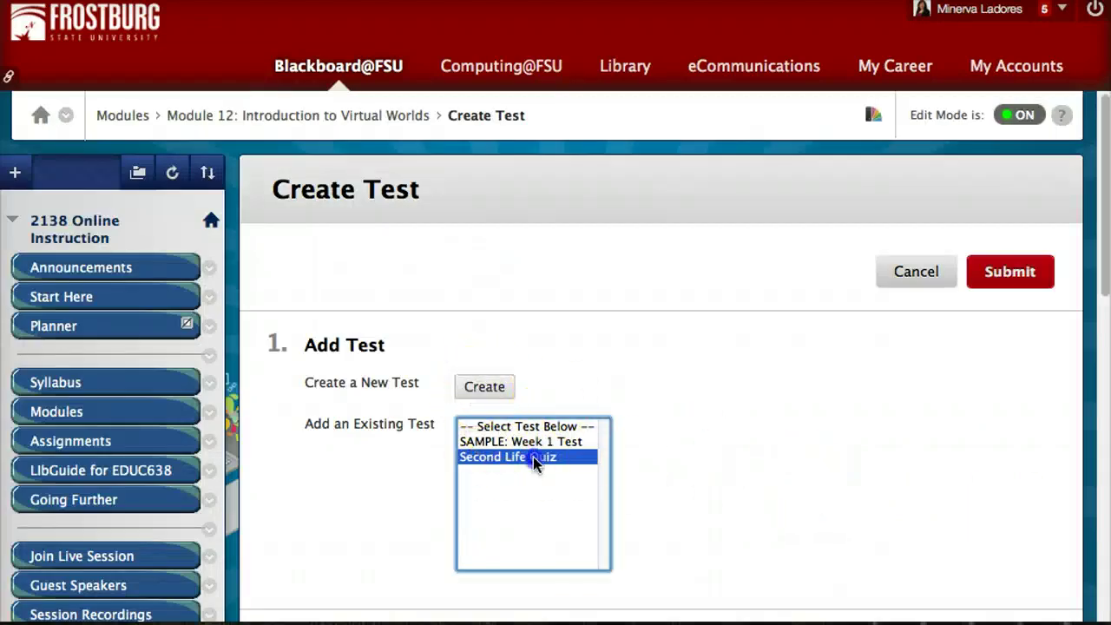
# - Add the existing Second Life Quiz to Module 12 with the link description "Take the quiz.", dismissing the keychain password request
pyautogui.click(1015, 272)
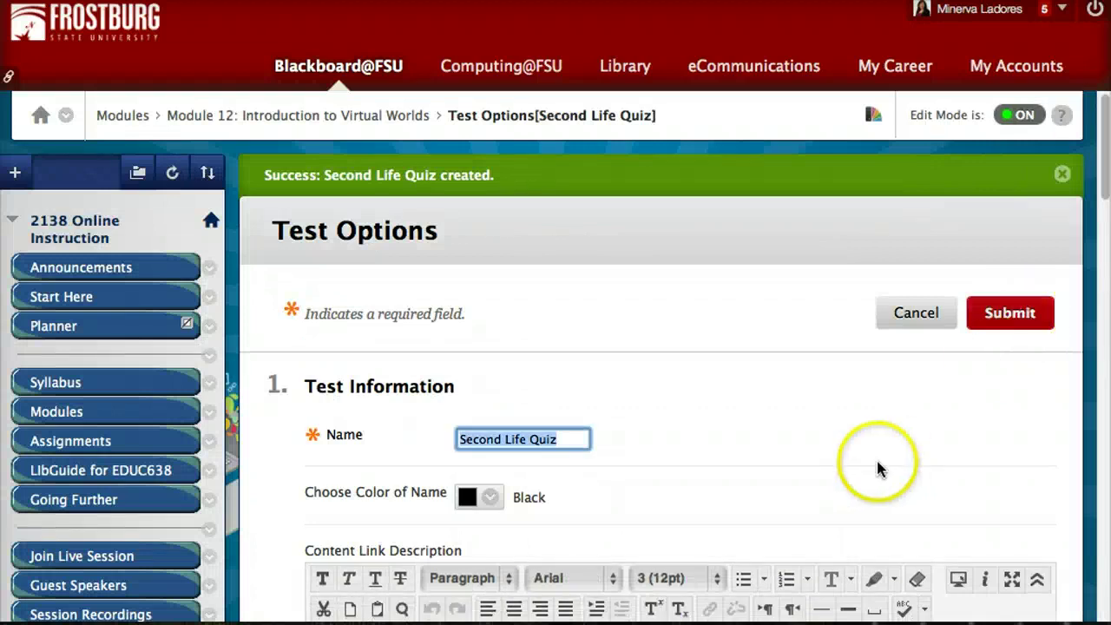
pyautogui.scroll(-2, 566, 506)
pyautogui.click(519, 575)
pyautogui.write('Take')
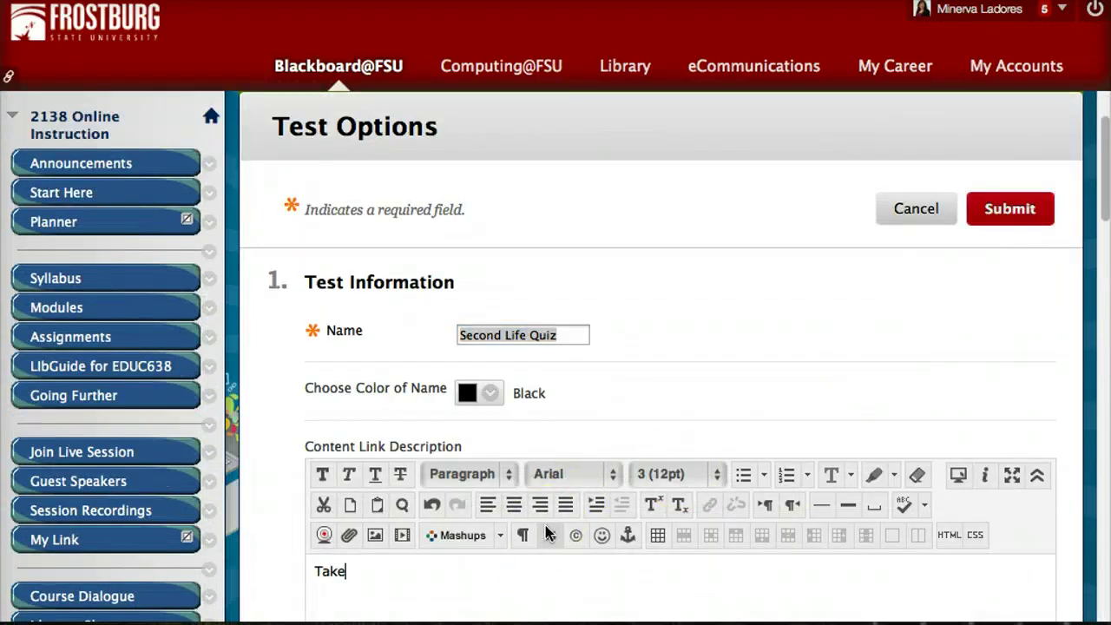
pyautogui.write(' the')
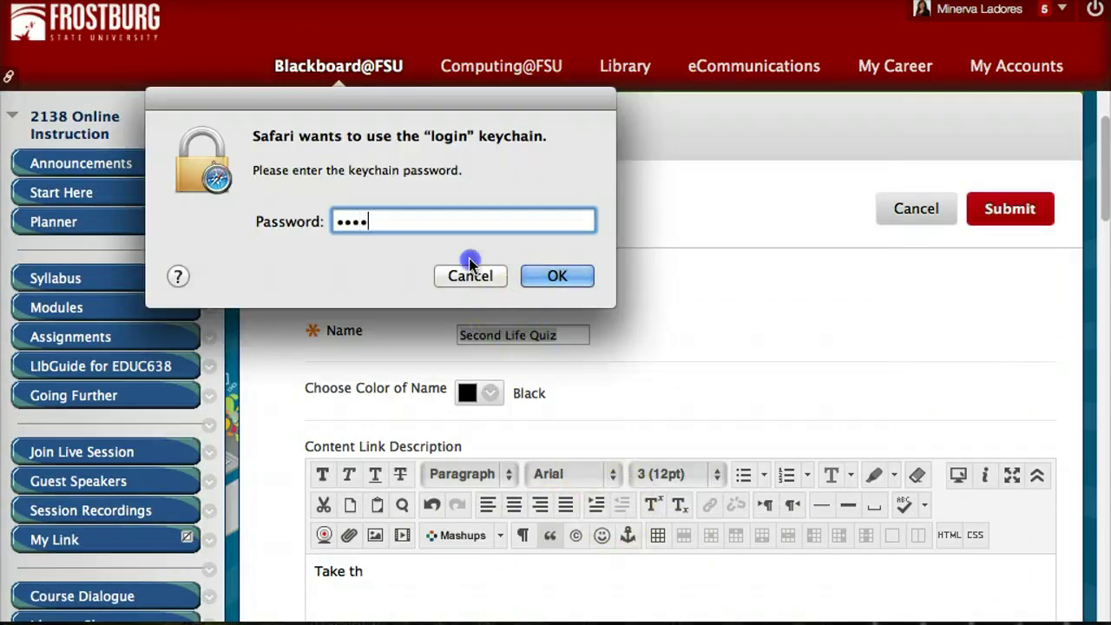
pyautogui.click(469, 274)
pyautogui.write('e quiz.')
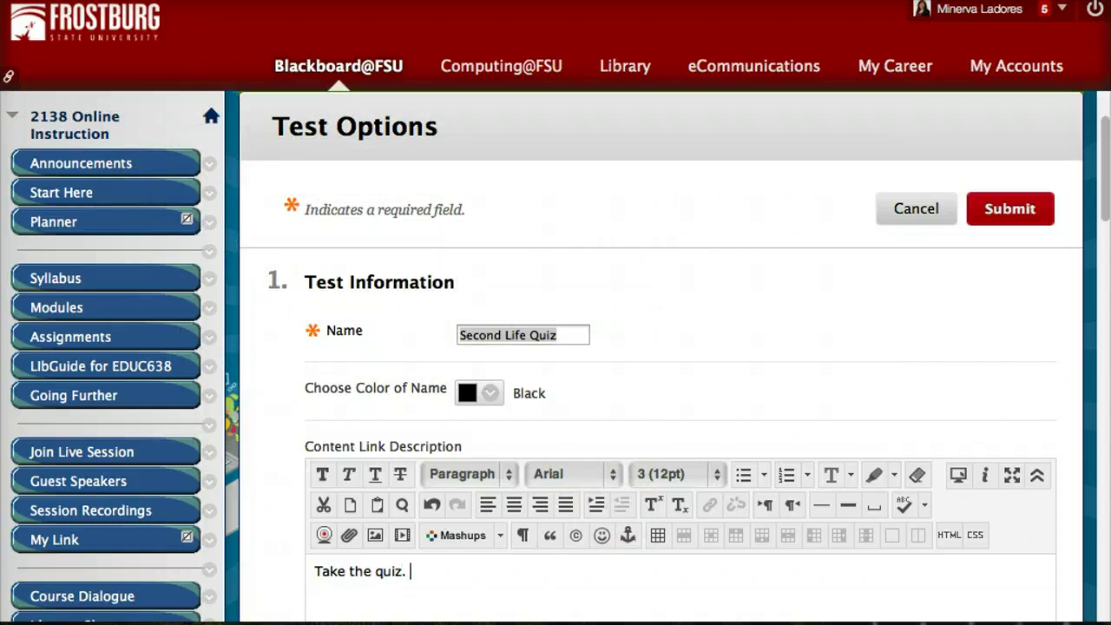
pyautogui.click(1023, 209)
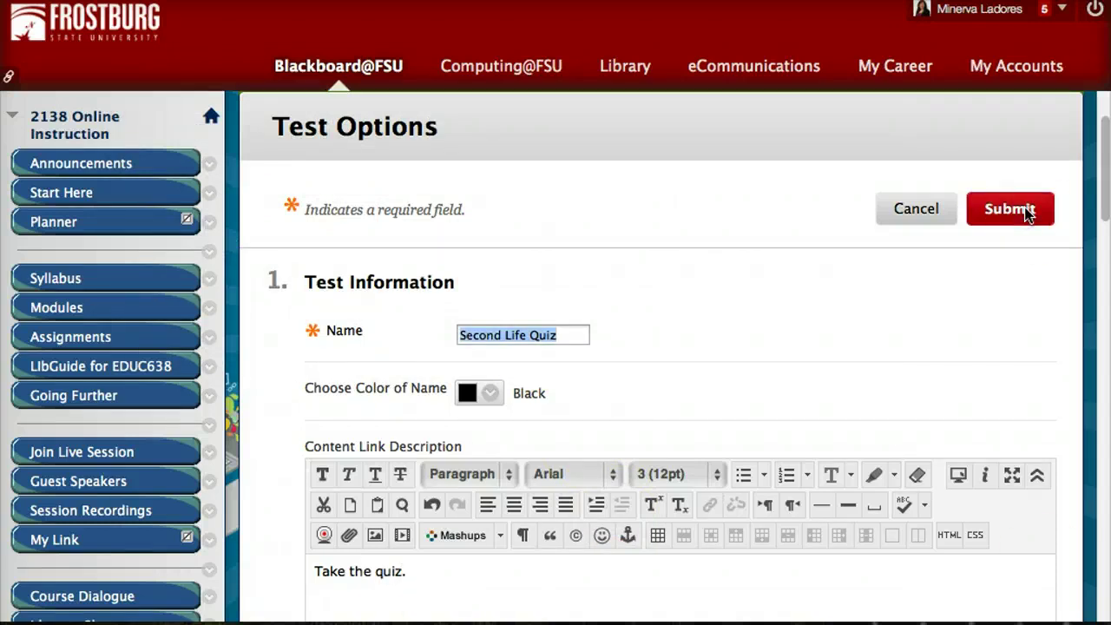
# - Check the quiz entry in Module 12 and look over the module's other items, dismissing the keychain password request
pyautogui.scroll(-10, 961, 421)
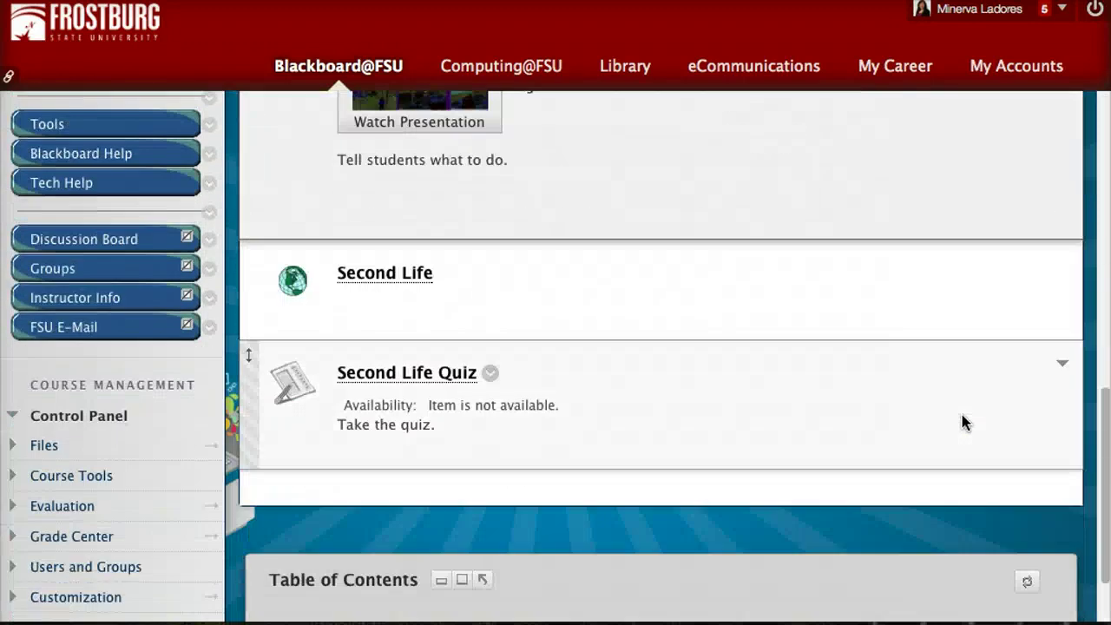
pyautogui.scroll(-2, 961, 422)
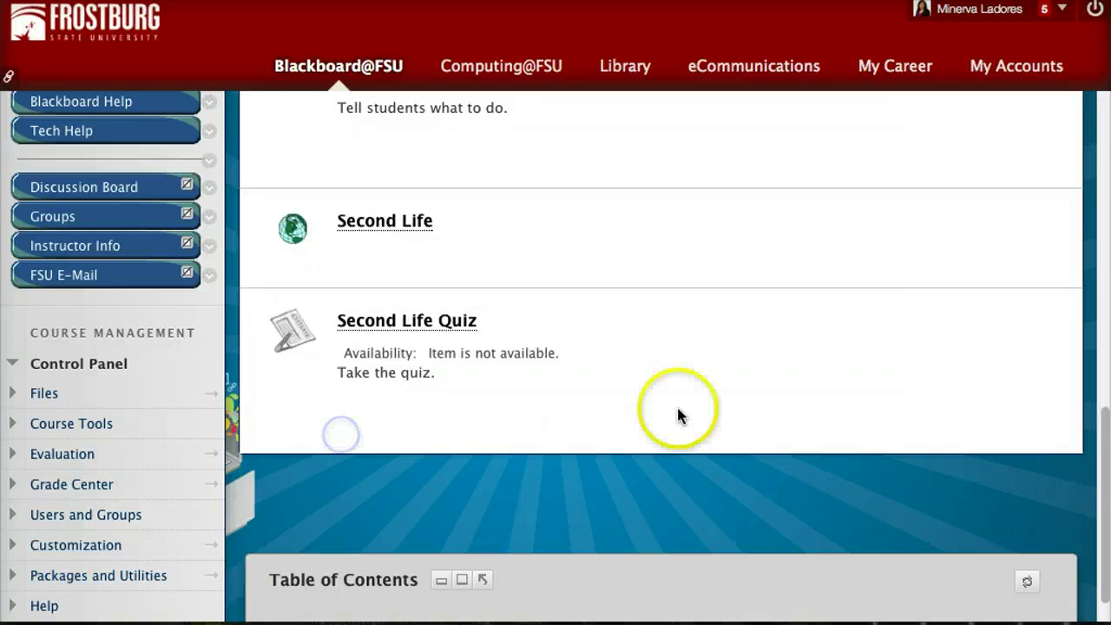
pyautogui.scroll(10, 676, 408)
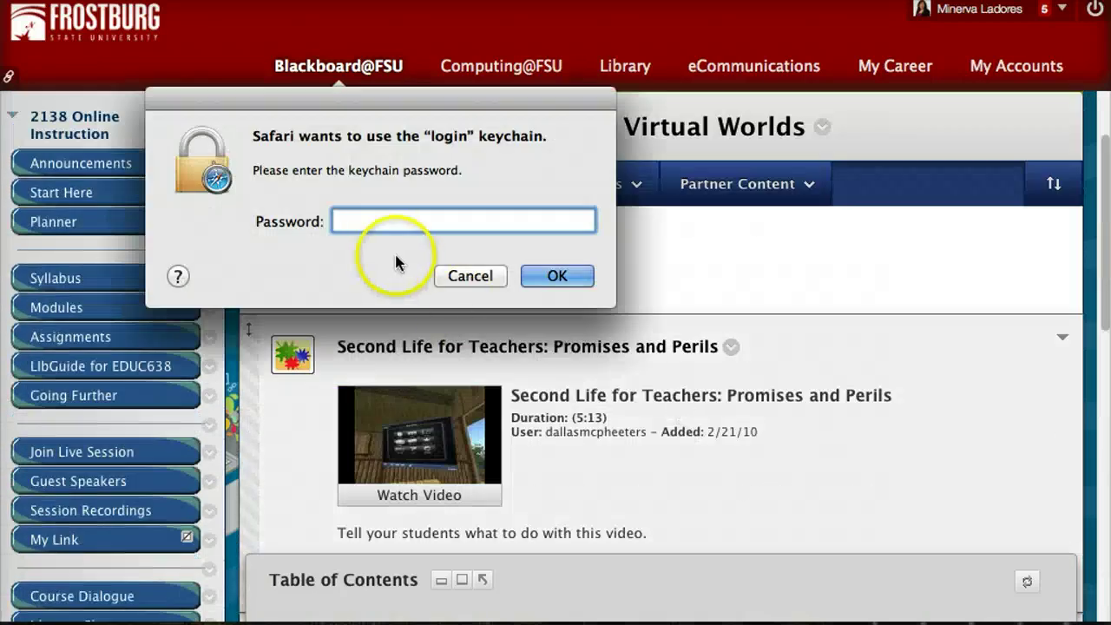
pyautogui.click(454, 276)
pyautogui.scroll(3, 454, 276)
pyautogui.click(469, 287)
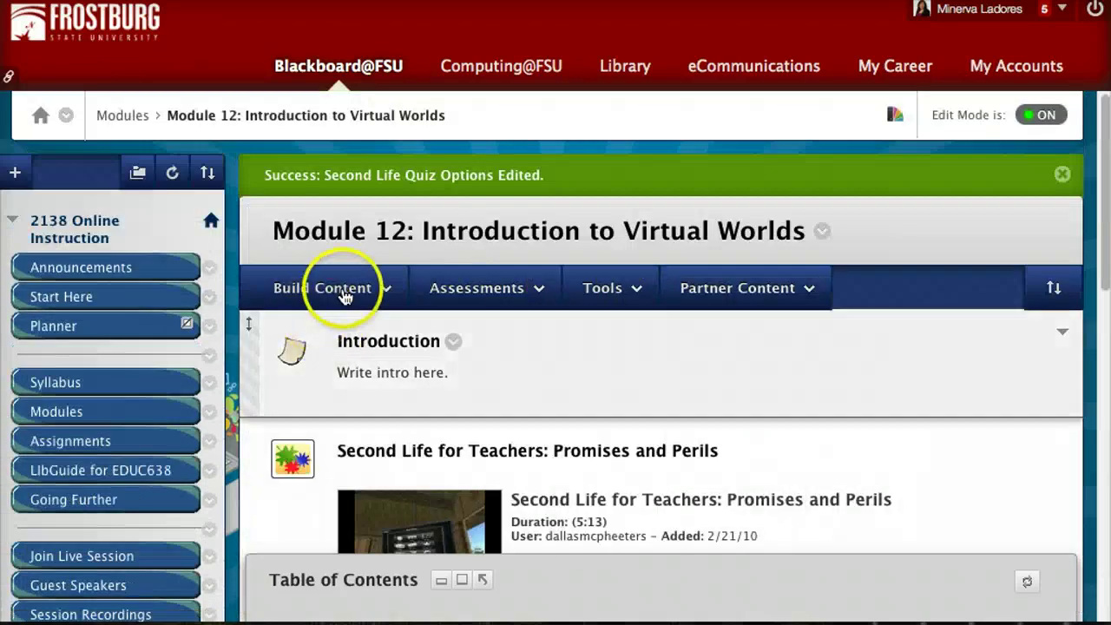
pyautogui.click(319, 289)
pyautogui.click(1009, 389)
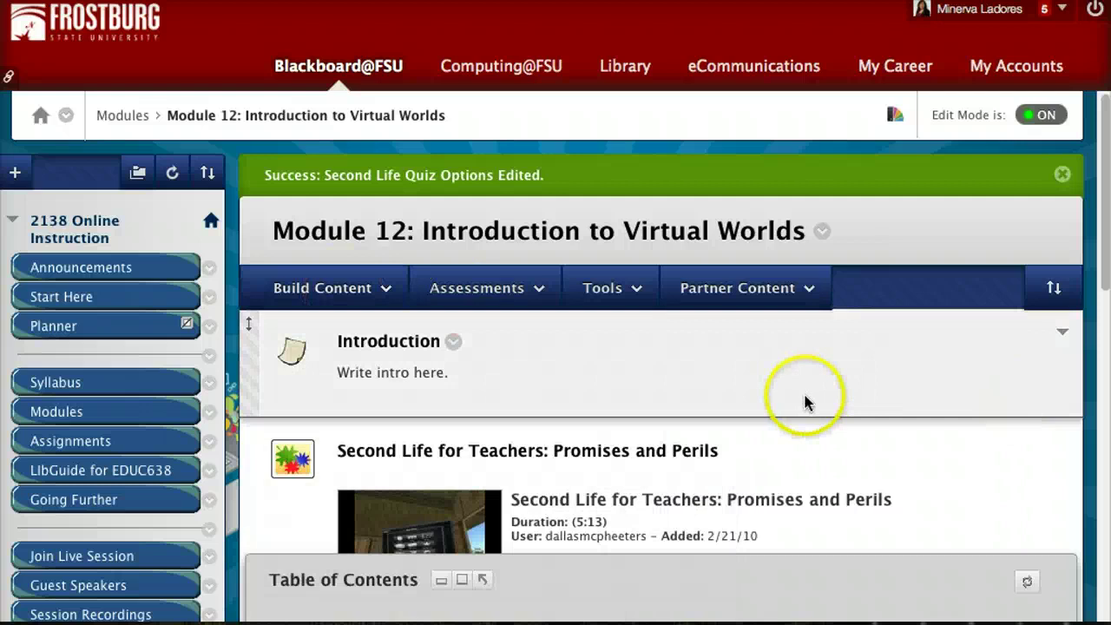
pyautogui.scroll(-3, 685, 373)
pyautogui.click(351, 172)
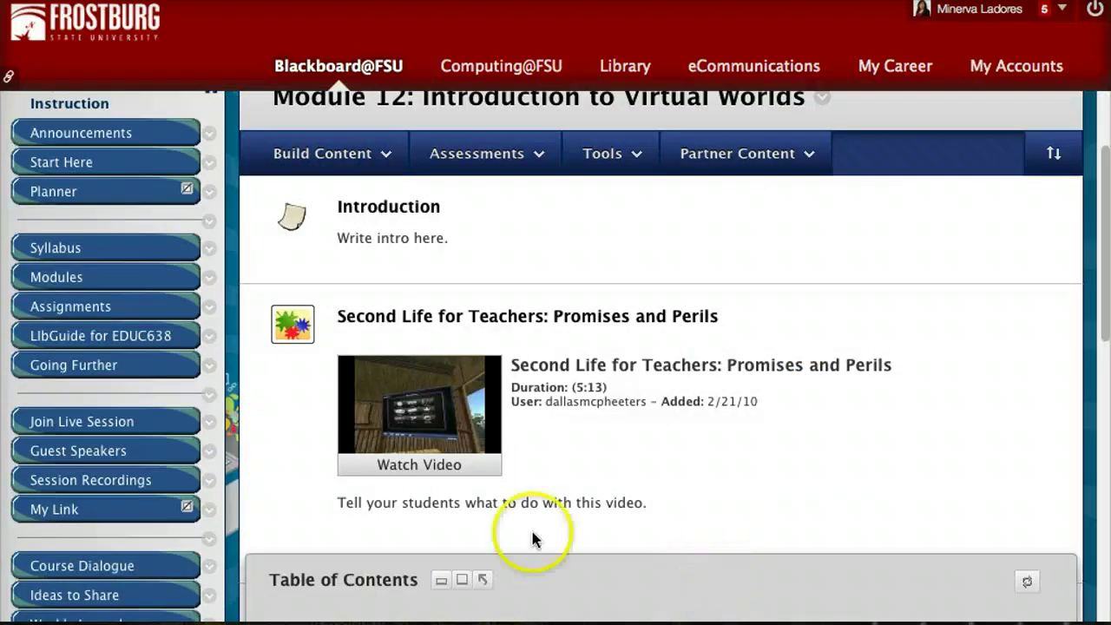
pyautogui.scroll(-2, 154, 532)
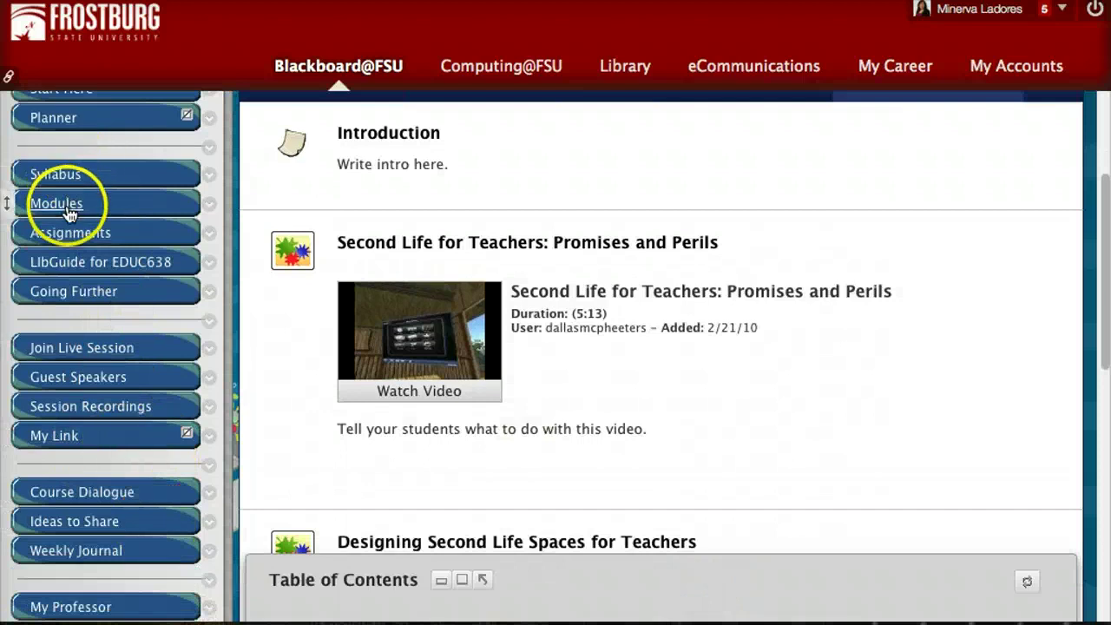
# - Create a Course Dialogue forum named "Second Life Forum" with the description "Put your prompt."
pyautogui.scroll(1, 153, 349)
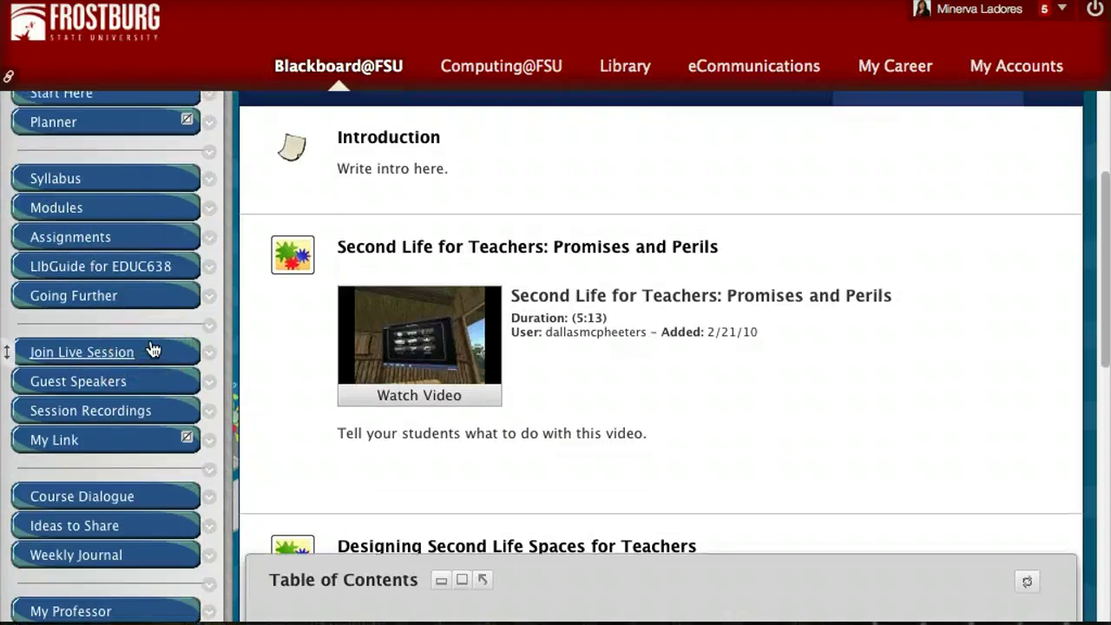
pyautogui.scroll(1, 153, 349)
pyautogui.click(104, 512)
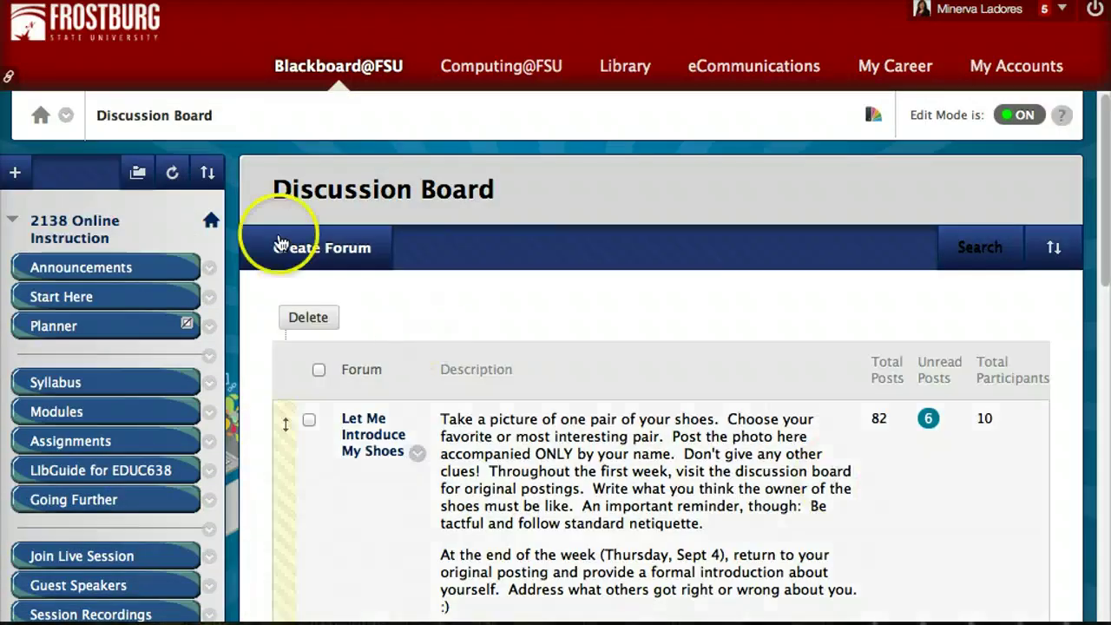
pyautogui.click(351, 248)
pyautogui.click(508, 384)
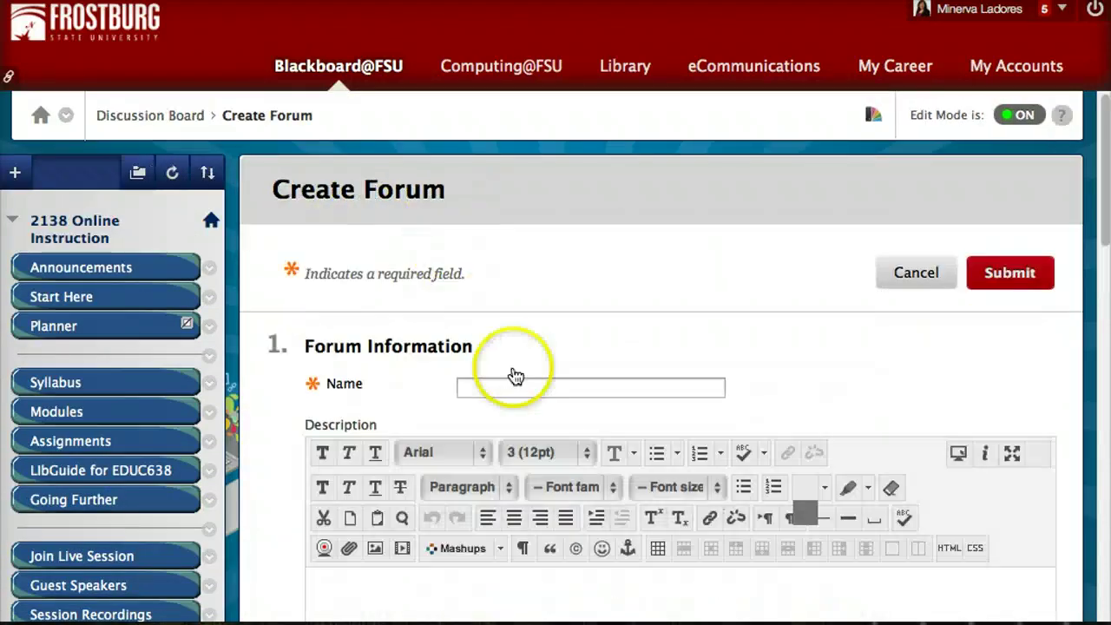
pyautogui.write('Second')
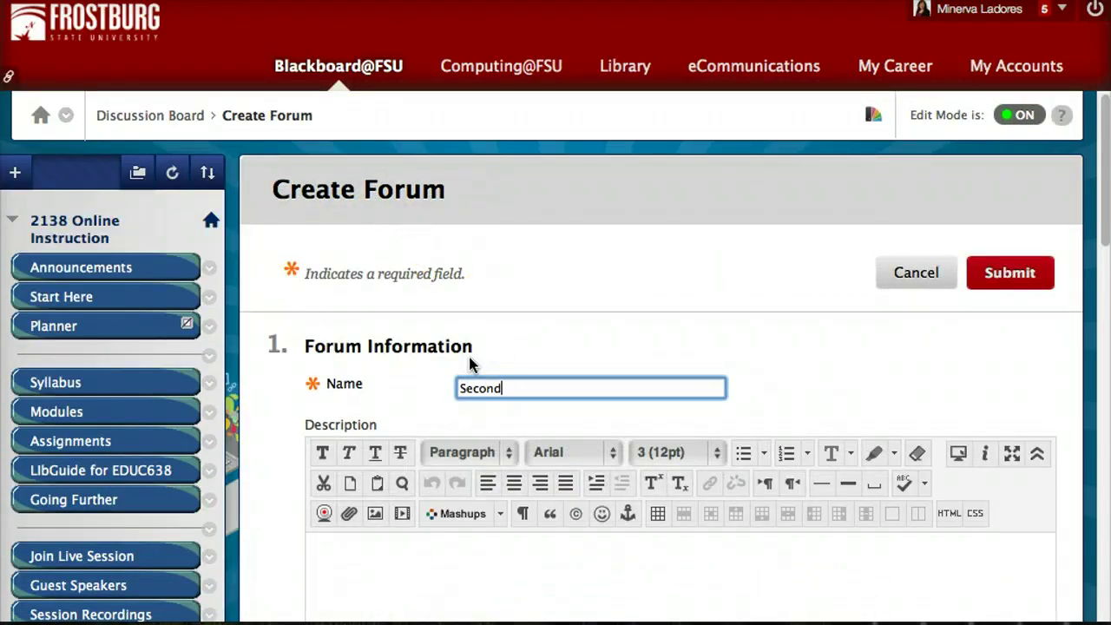
pyautogui.write(' Life Forum')
pyautogui.click(448, 581)
pyautogui.write('Put y')
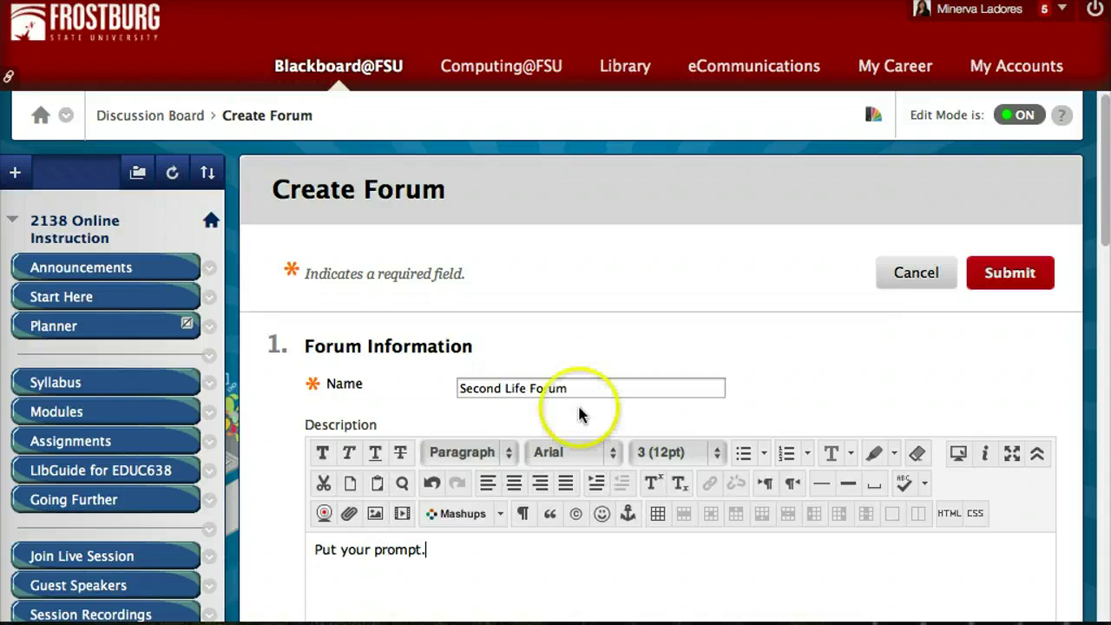
pyautogui.click(1015, 273)
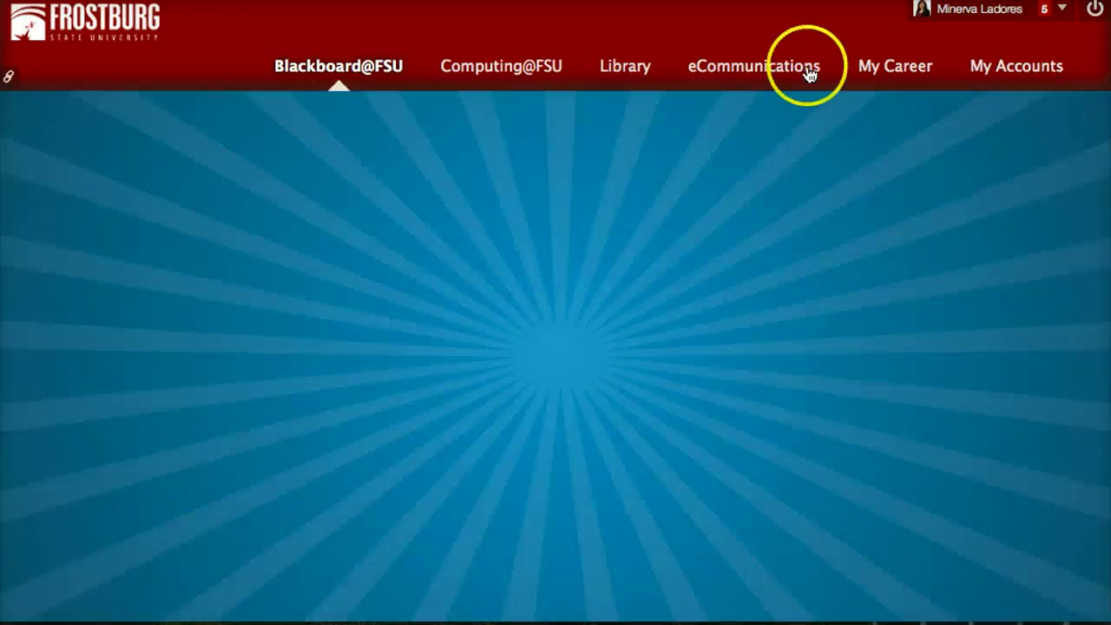
# - Check the discussion board's forum list and reopen Module 12: Introduction to Virtual Worlds, dismissing the keychain password request
pyautogui.scroll(-5, 695, 368)
pyautogui.scroll(-10, 694, 379)
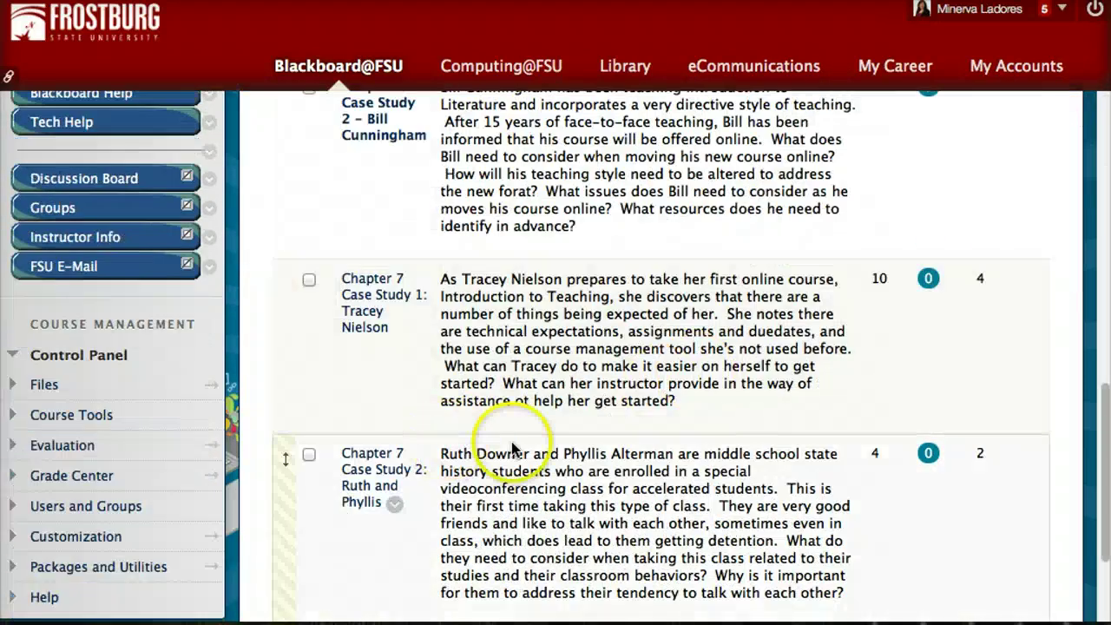
pyautogui.scroll(15, 608, 469)
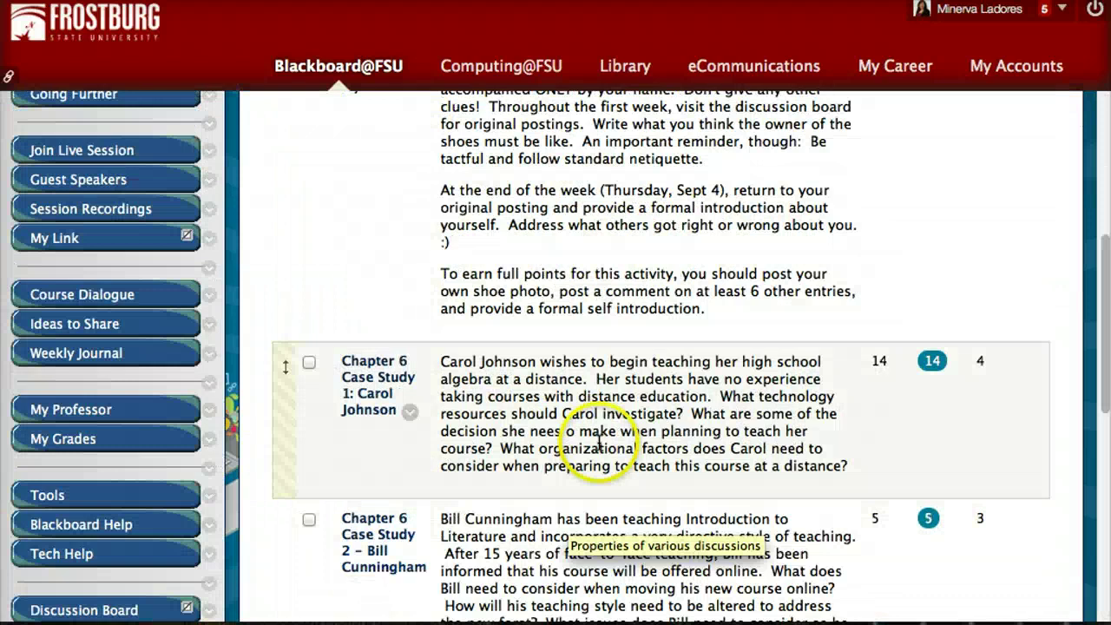
pyautogui.click(61, 412)
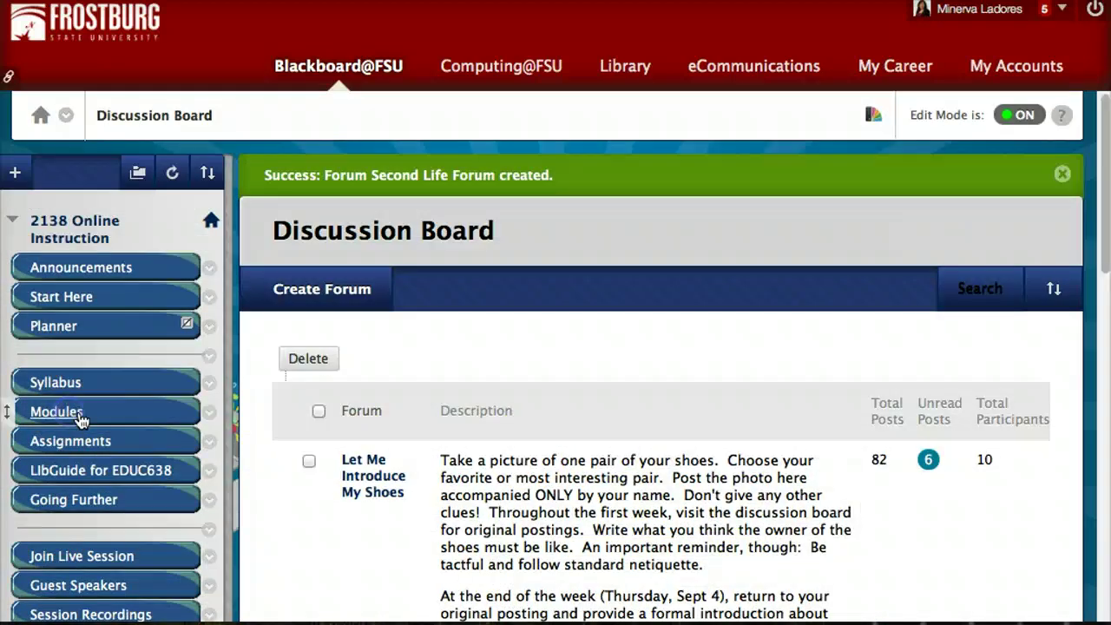
pyautogui.scroll(-5, 868, 460)
pyautogui.scroll(-10, 798, 467)
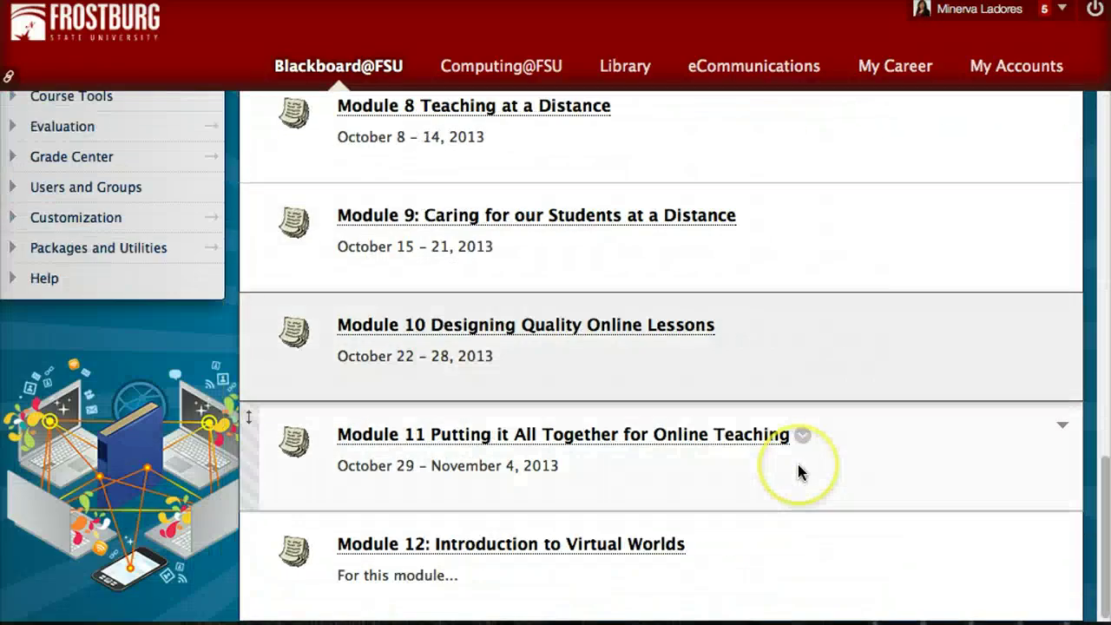
pyautogui.click(568, 544)
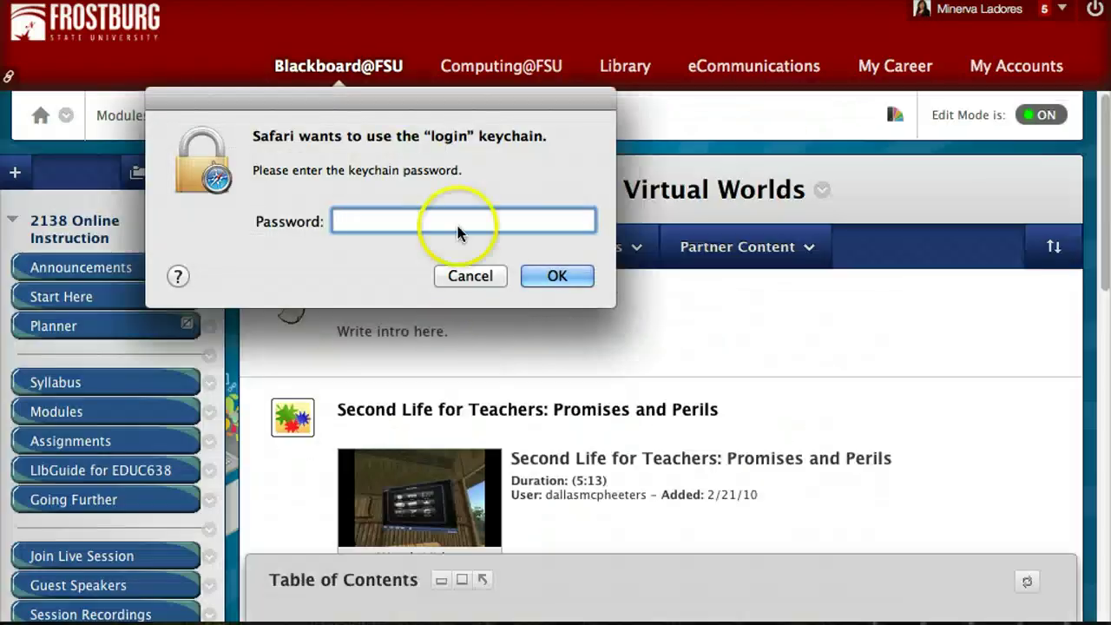
pyautogui.click(477, 277)
pyautogui.scroll(-15, 837, 442)
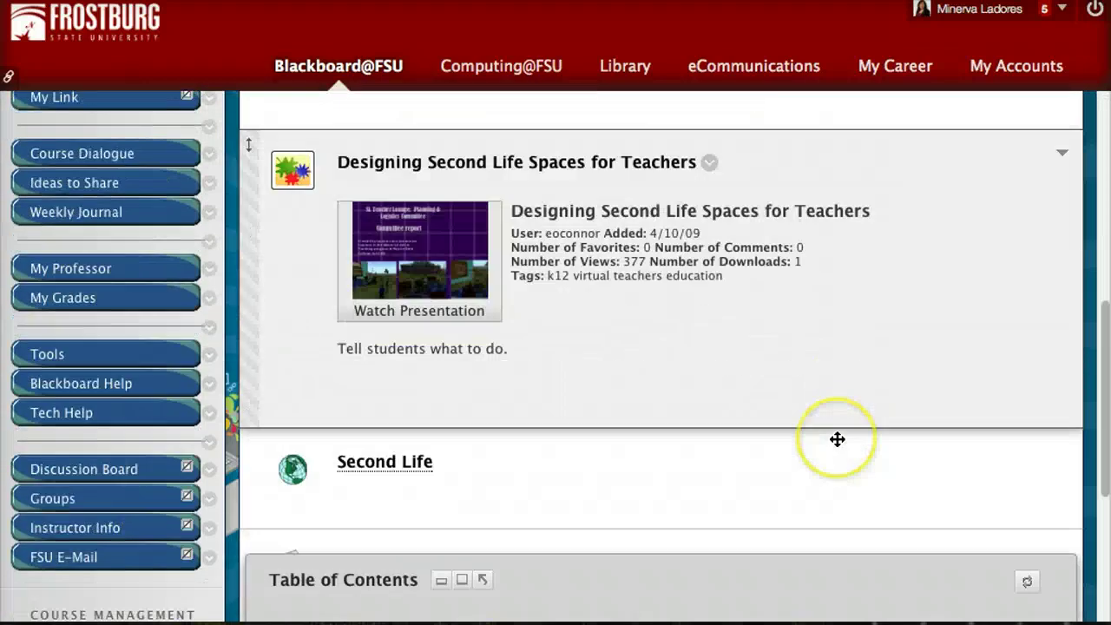
pyautogui.scroll(12, 836, 439)
# - Add a course link to the Second Life Forum in Module 12 with the description "Please join the discussion."
pyautogui.click(386, 247)
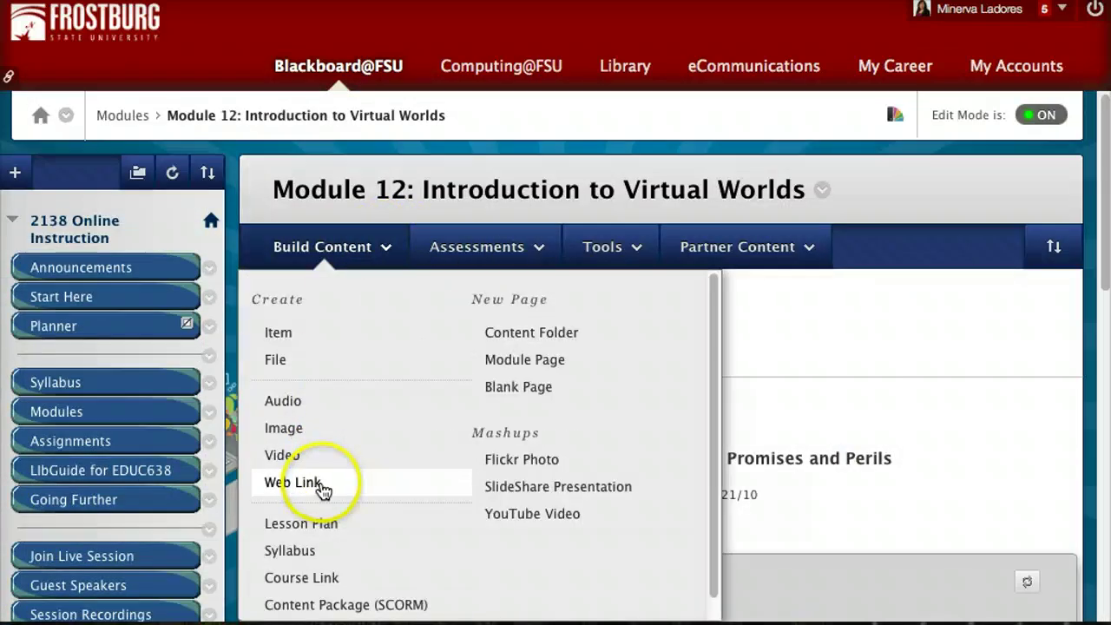
pyautogui.click(327, 579)
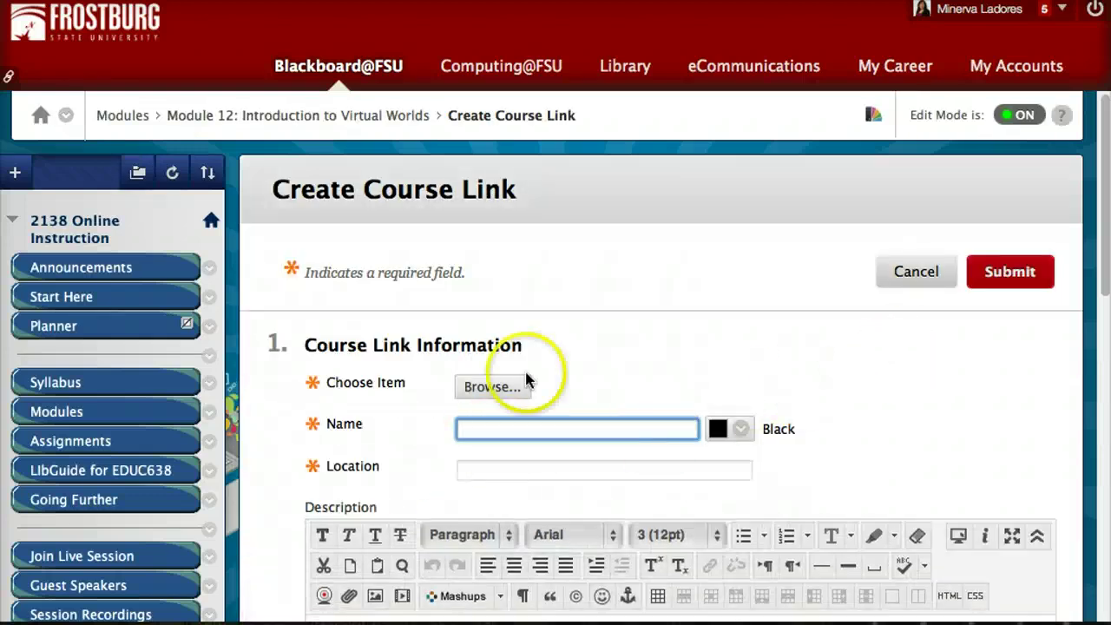
pyautogui.click(490, 389)
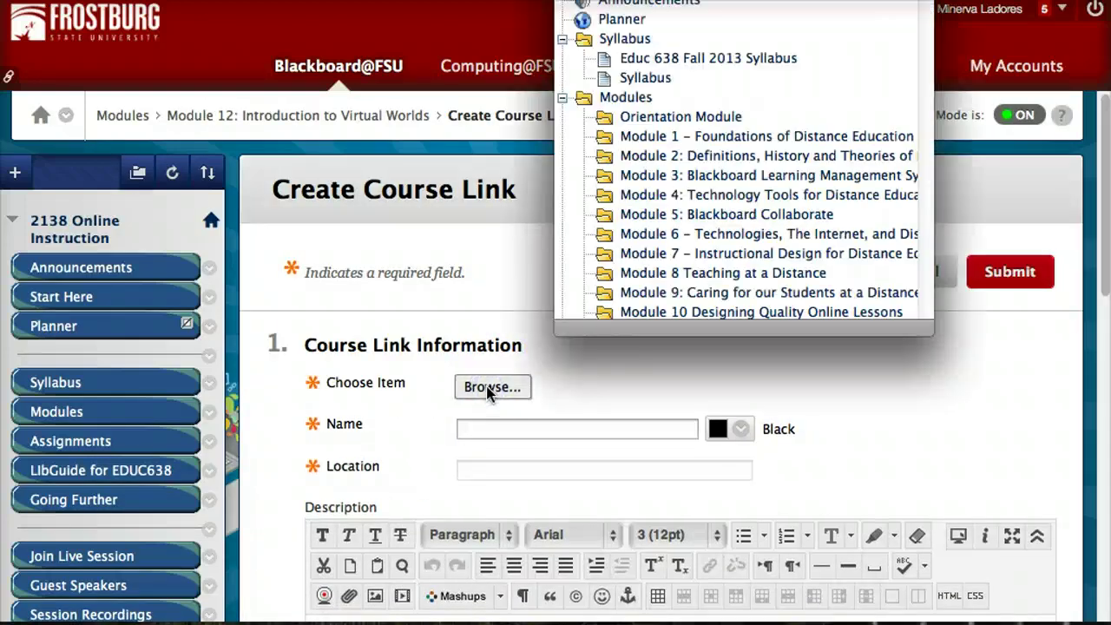
pyautogui.scroll(-3, 767, 230)
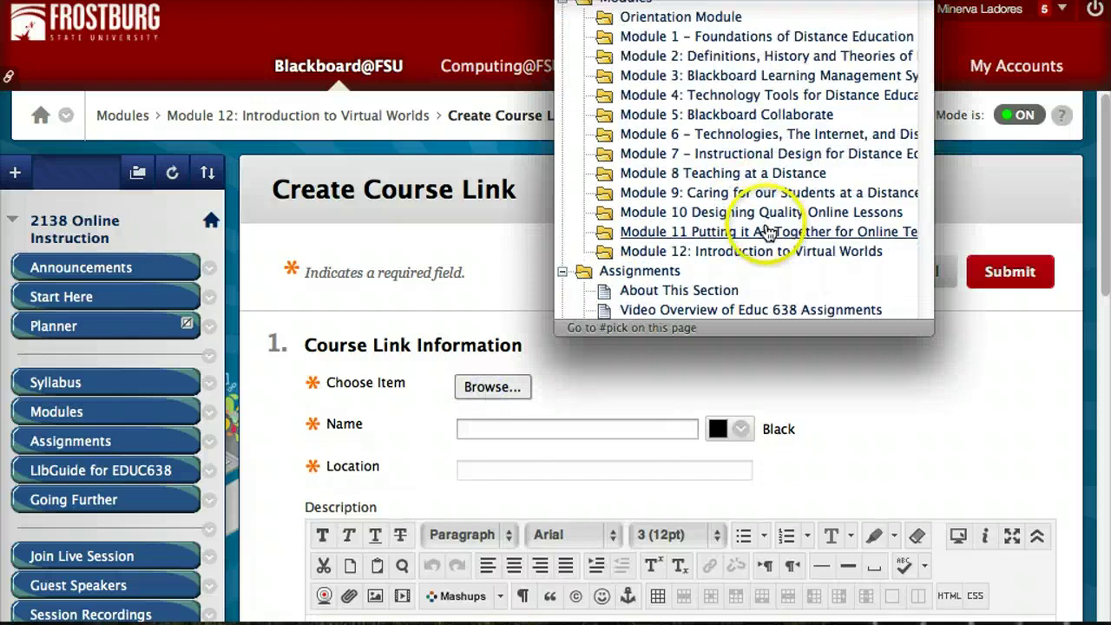
pyautogui.scroll(-15, 763, 236)
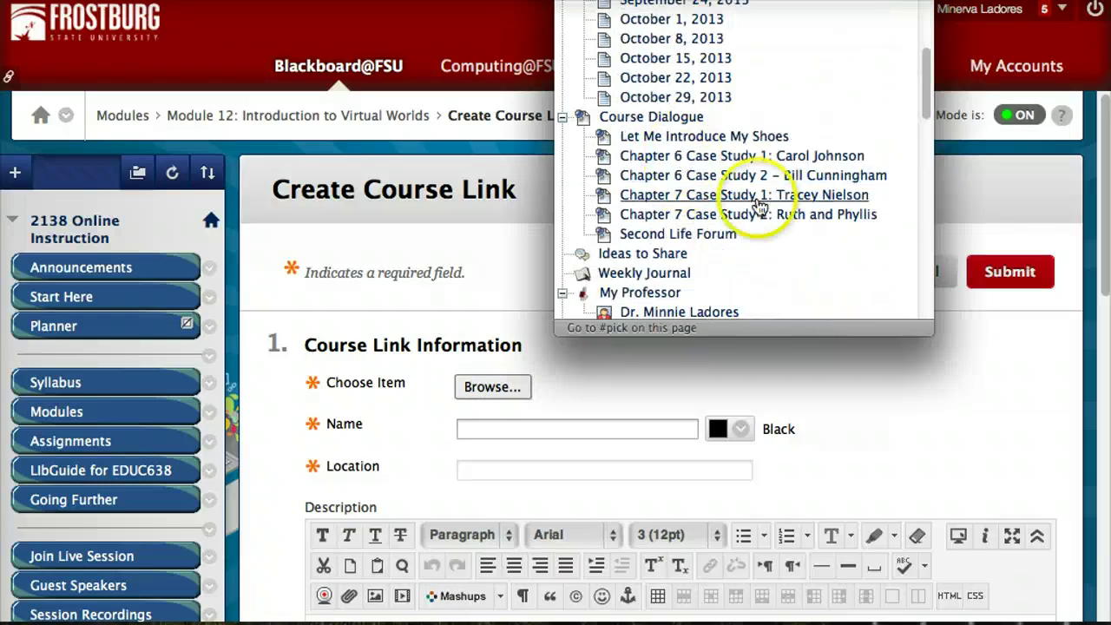
pyautogui.click(695, 239)
pyautogui.click(893, 453)
pyautogui.scroll(-3, 894, 451)
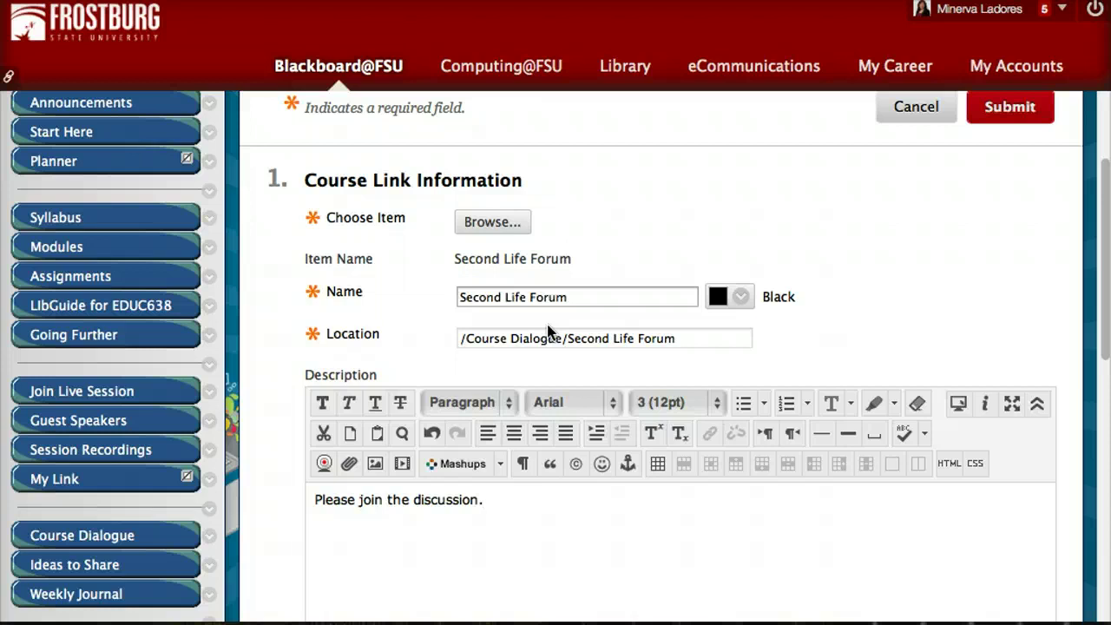
pyautogui.click(568, 497)
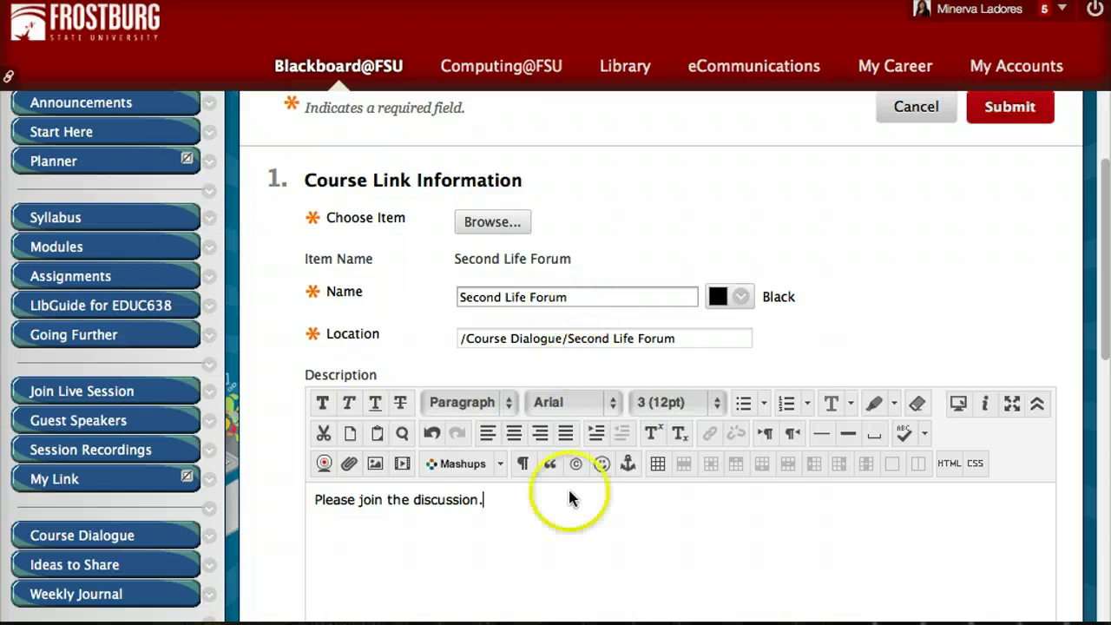
pyautogui.click(1013, 106)
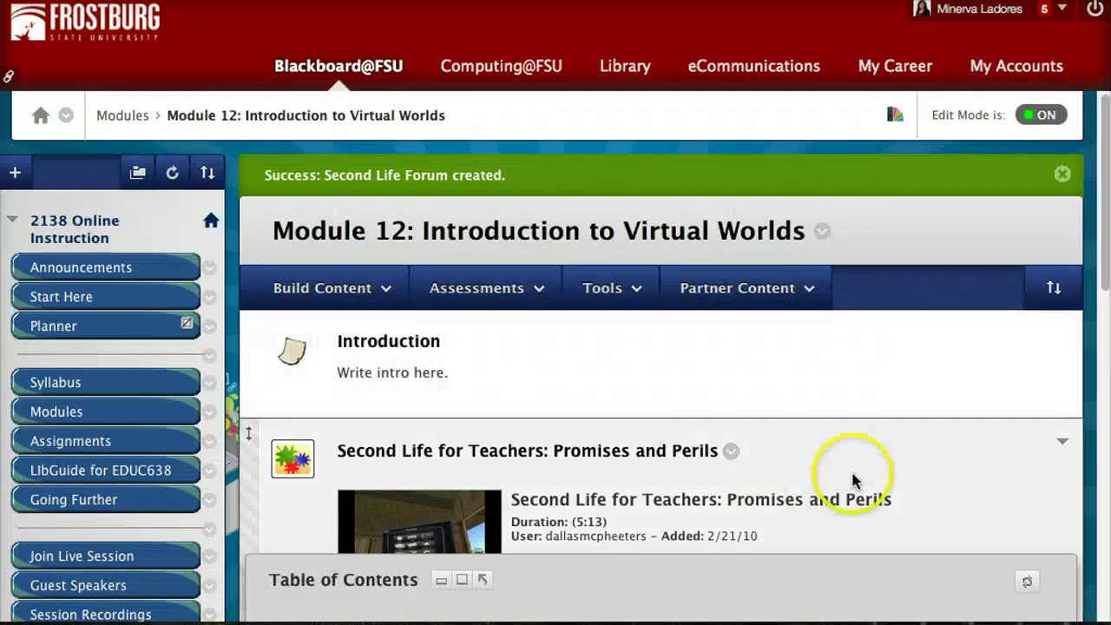
# - Dismiss the keychain password request and move the Second Life Forum link above the Second Life Quiz
pyautogui.scroll(-15, 892, 493)
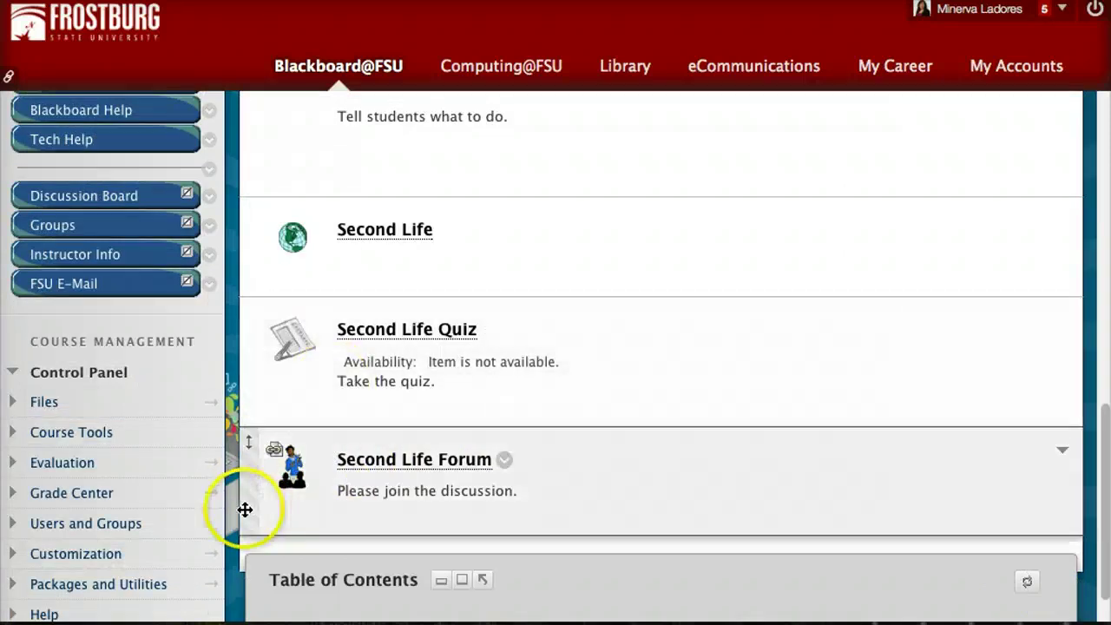
pyautogui.click(470, 275)
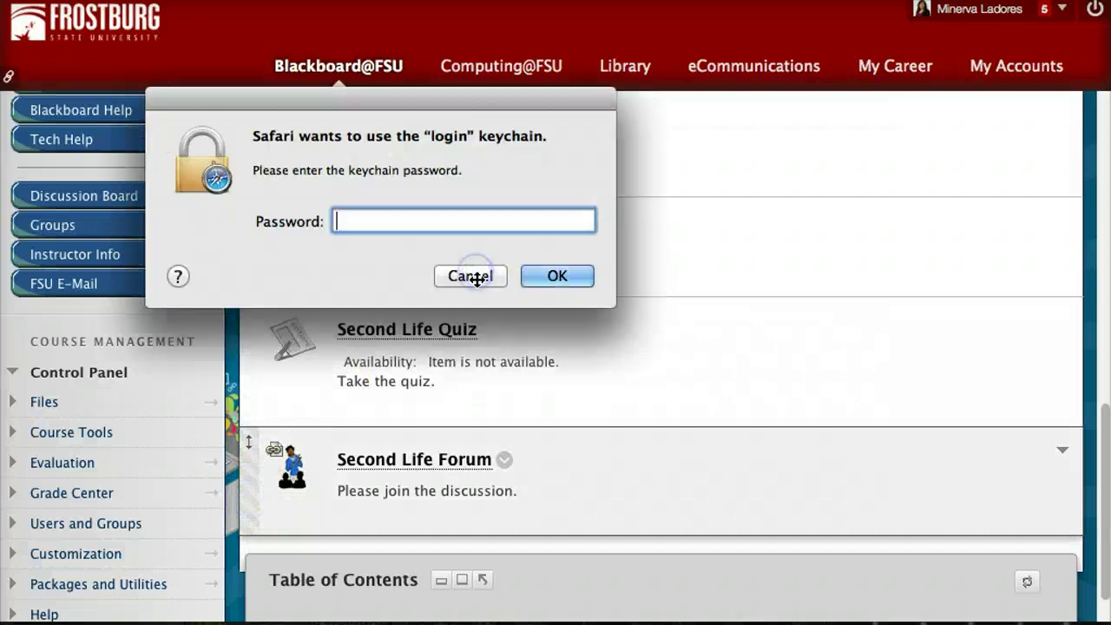
pyautogui.moveTo(273, 451); pyautogui.dragTo(268, 372)
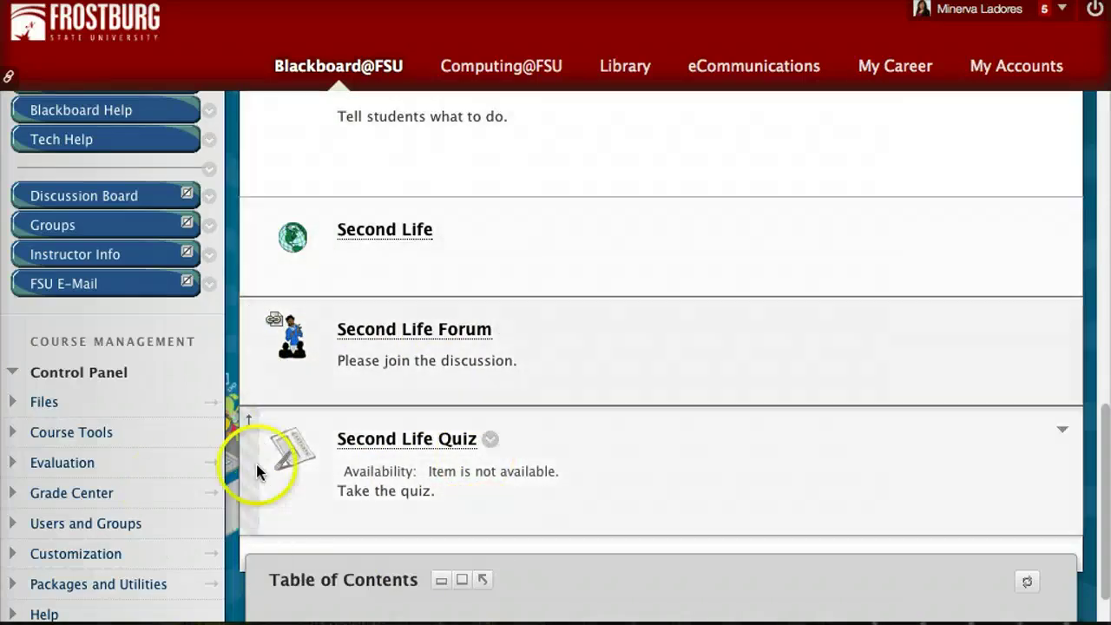
# - Move the "Designing Second Life Spaces for Teachers" presentation above the "Second Life for Teachers: Promises and Perils" video
pyautogui.scroll(5, 629, 384)
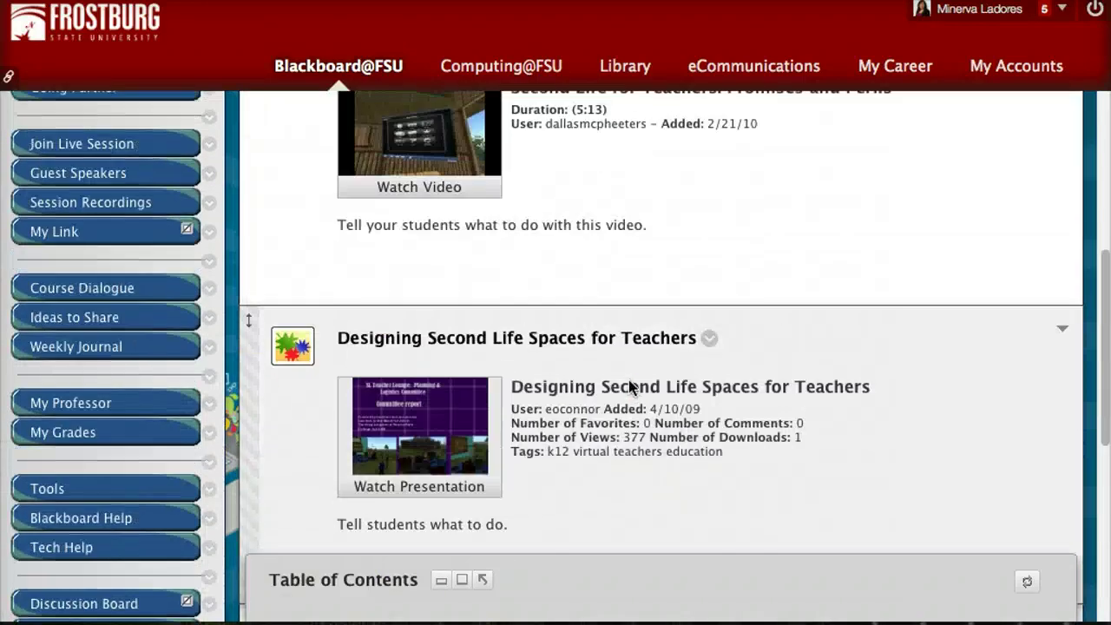
pyautogui.moveTo(258, 383); pyautogui.dragTo(269, 153)
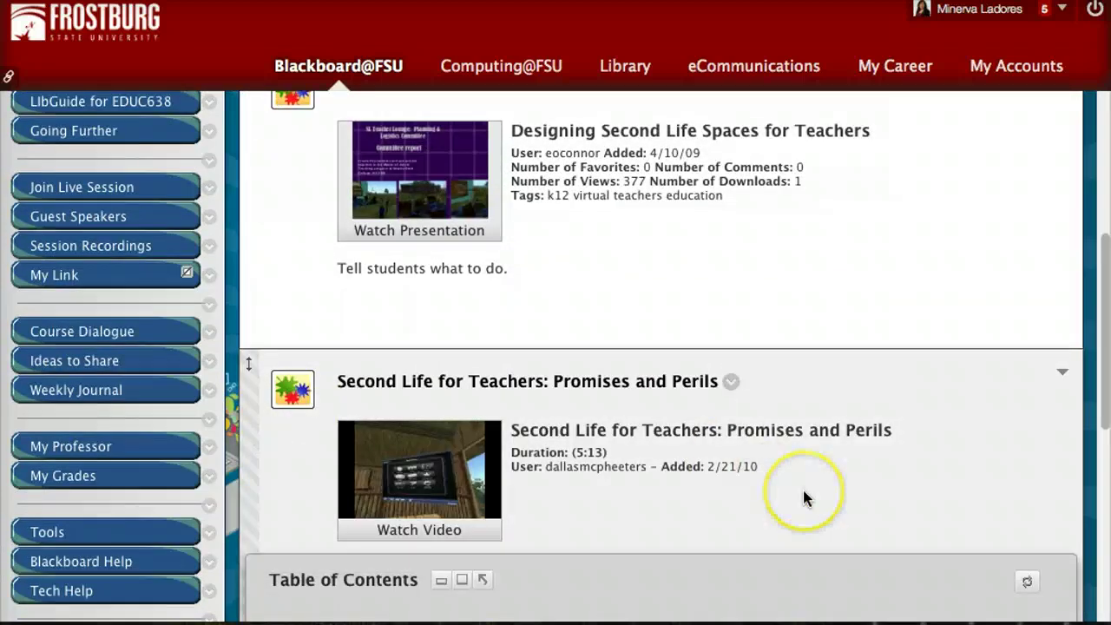
pyautogui.scroll(2, 801, 497)
pyautogui.scroll(5, 802, 496)
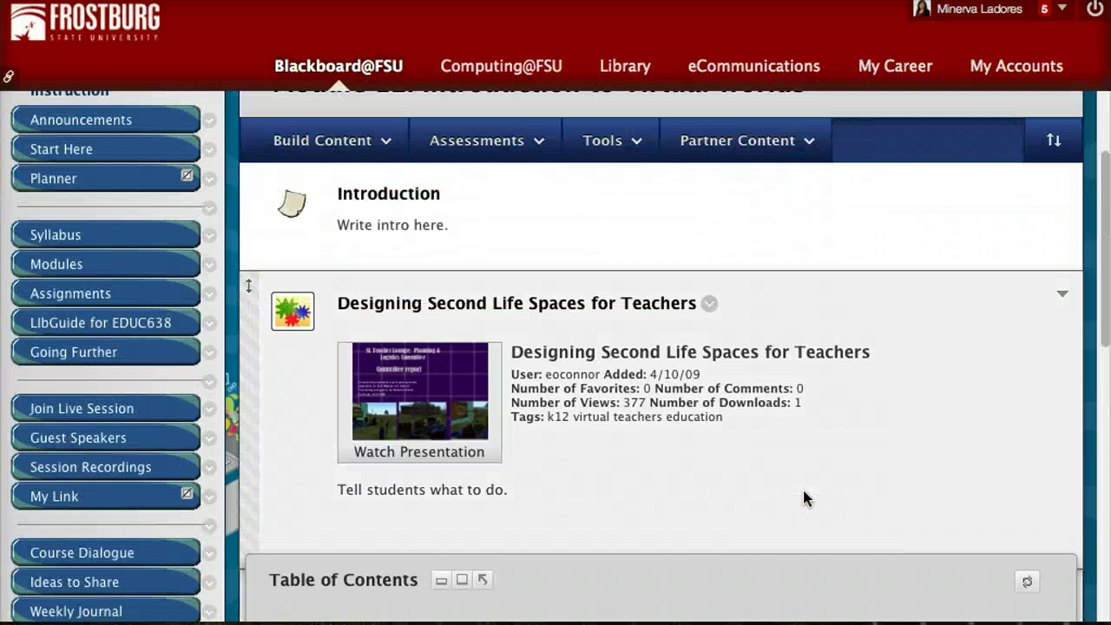
# - Move the "Designing Second Life Spaces for Teachers" presentation back below the "Promises and Perils" video
pyautogui.scroll(-5, 802, 496)
pyautogui.click(276, 443)
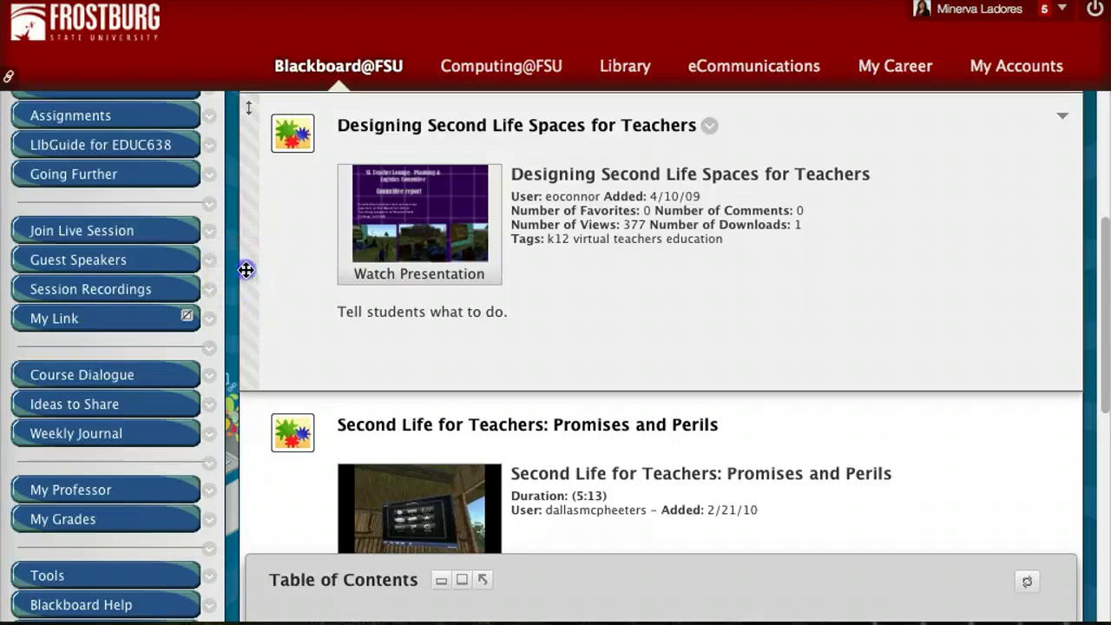
pyautogui.moveTo(247, 270); pyautogui.dragTo(267, 553)
# - Expand the module's Table of Contents, review its list of items and collapse it again
pyautogui.scroll(-10, 613, 481)
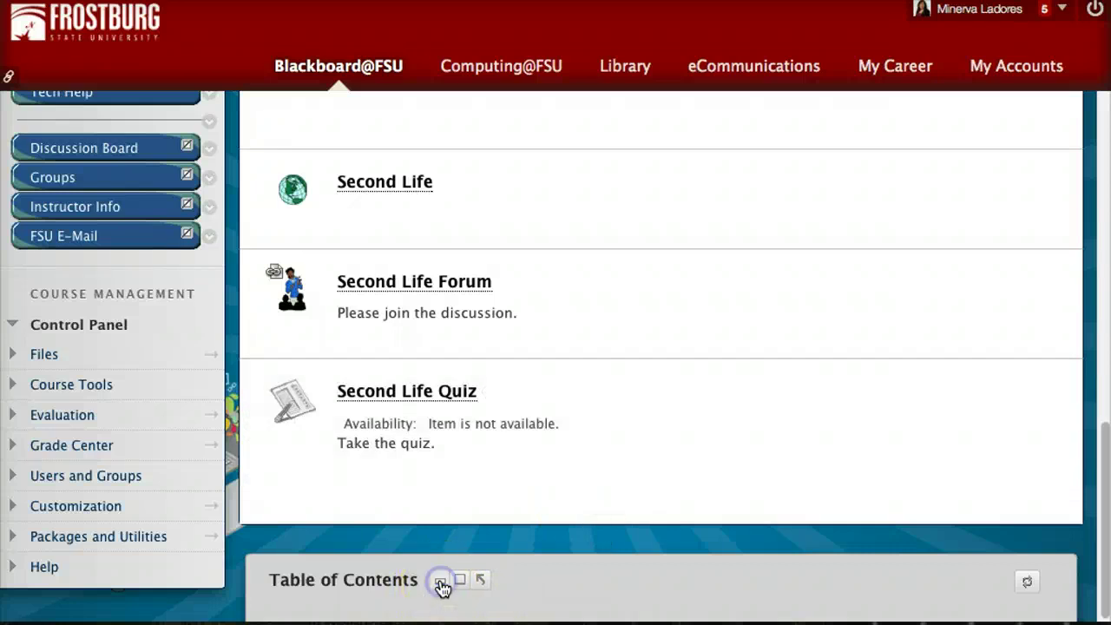
pyautogui.click(441, 582)
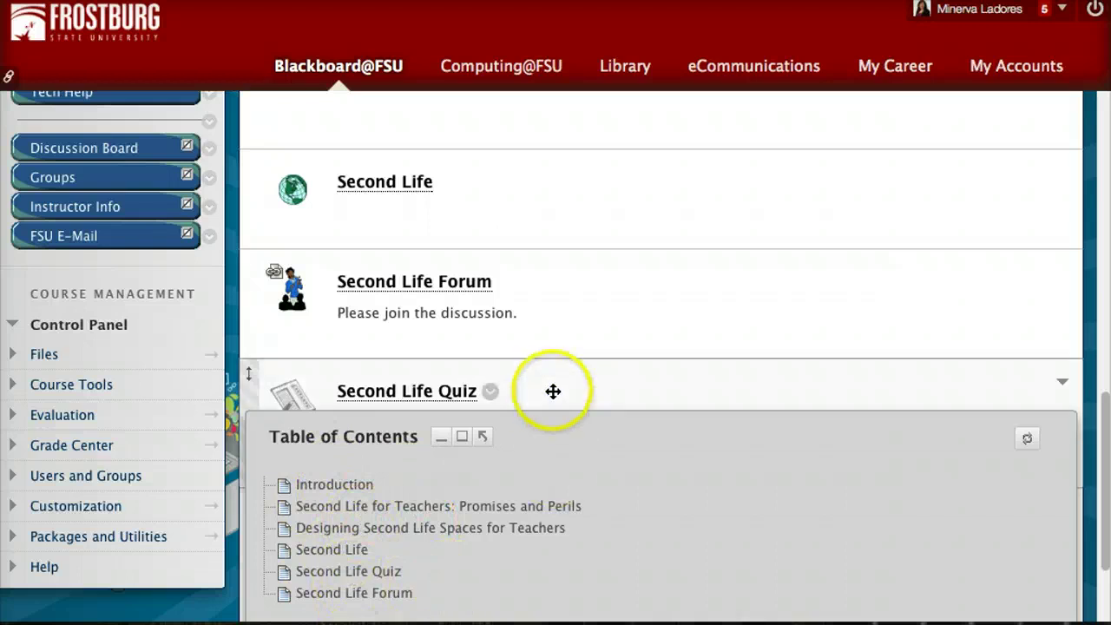
pyautogui.scroll(-3, 1041, 520)
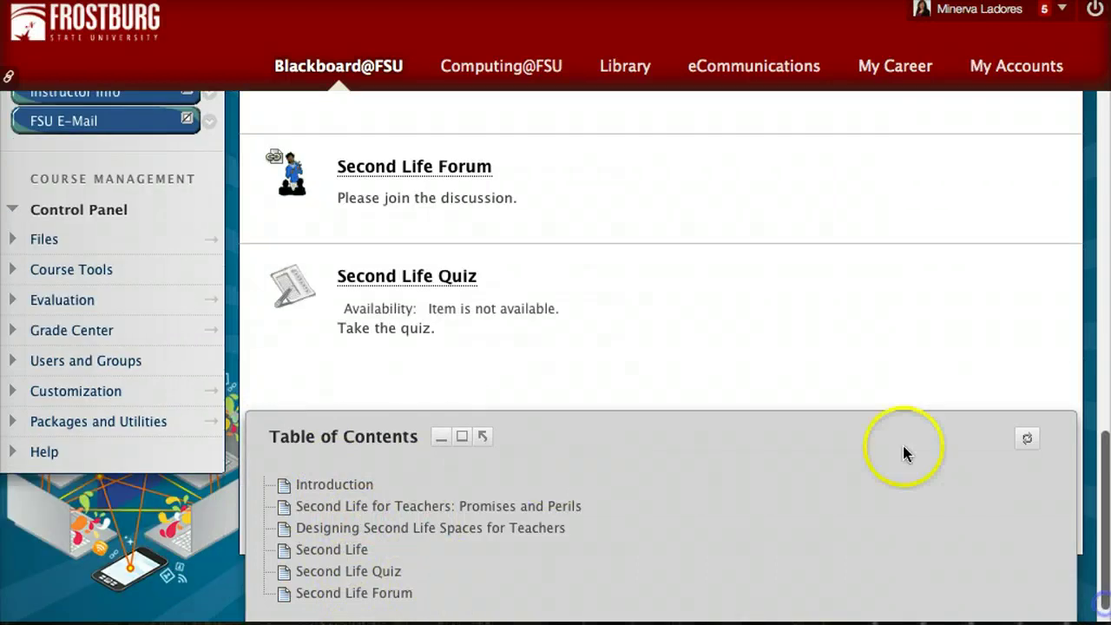
pyautogui.click(441, 436)
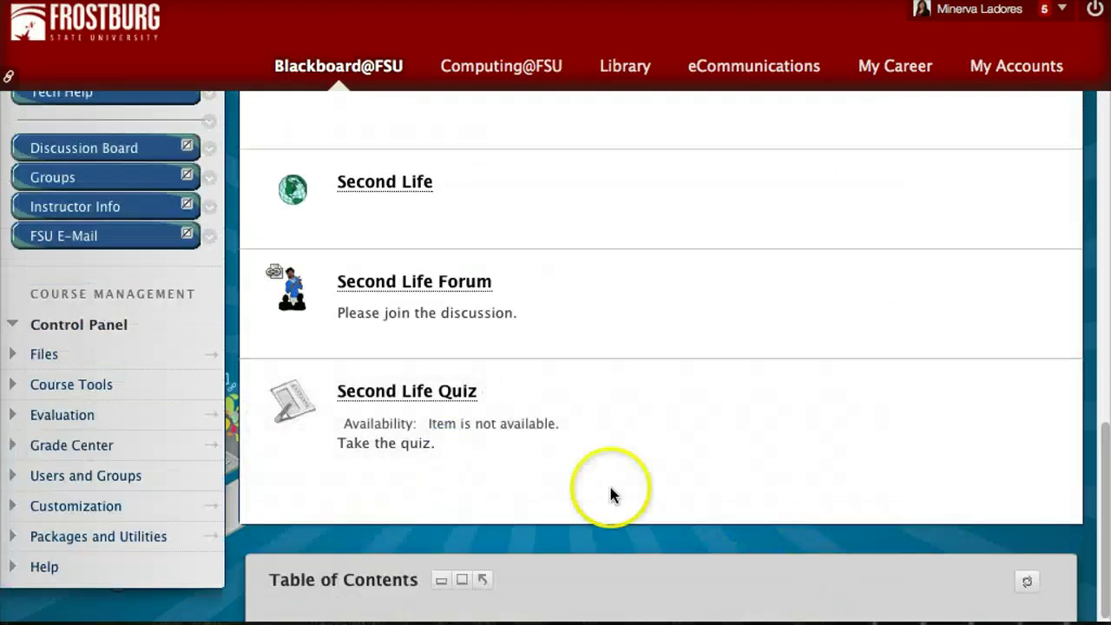
pyautogui.scroll(15, 628, 439)
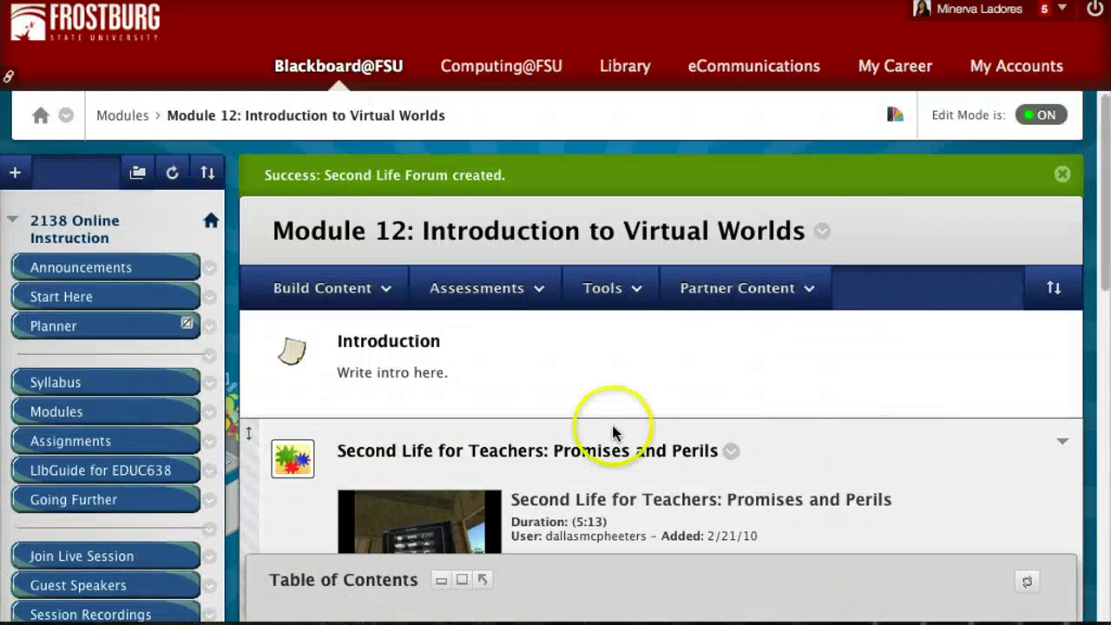
pyautogui.click(476, 287)
pyautogui.click(823, 367)
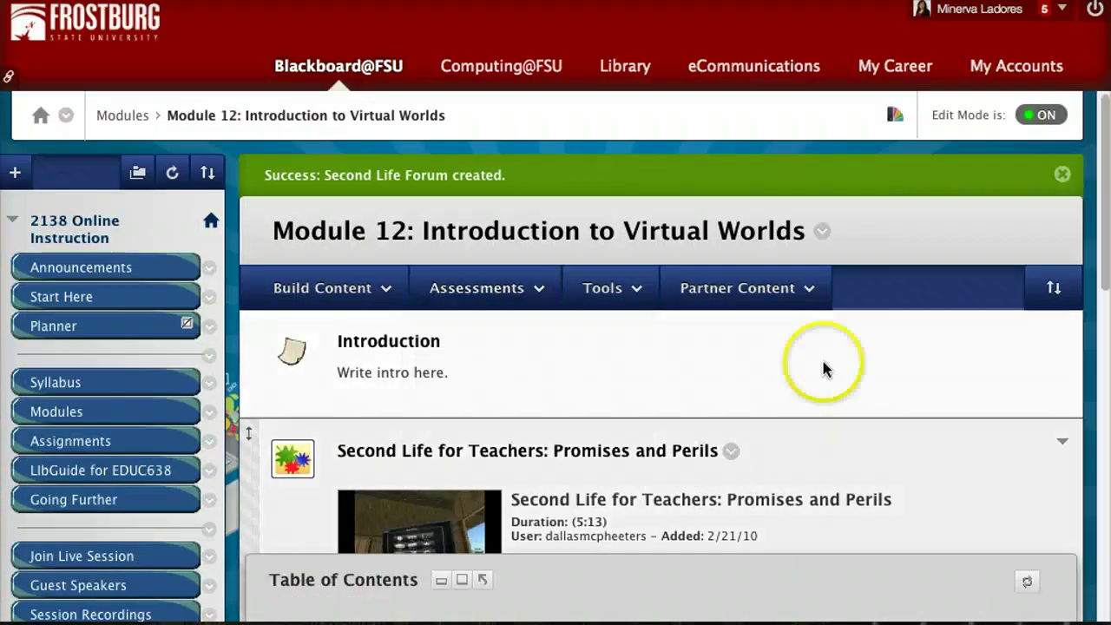
# - Rename the Introduction item as "1. Introduction" and submit the change
pyautogui.click(453, 342)
pyautogui.click(491, 98)
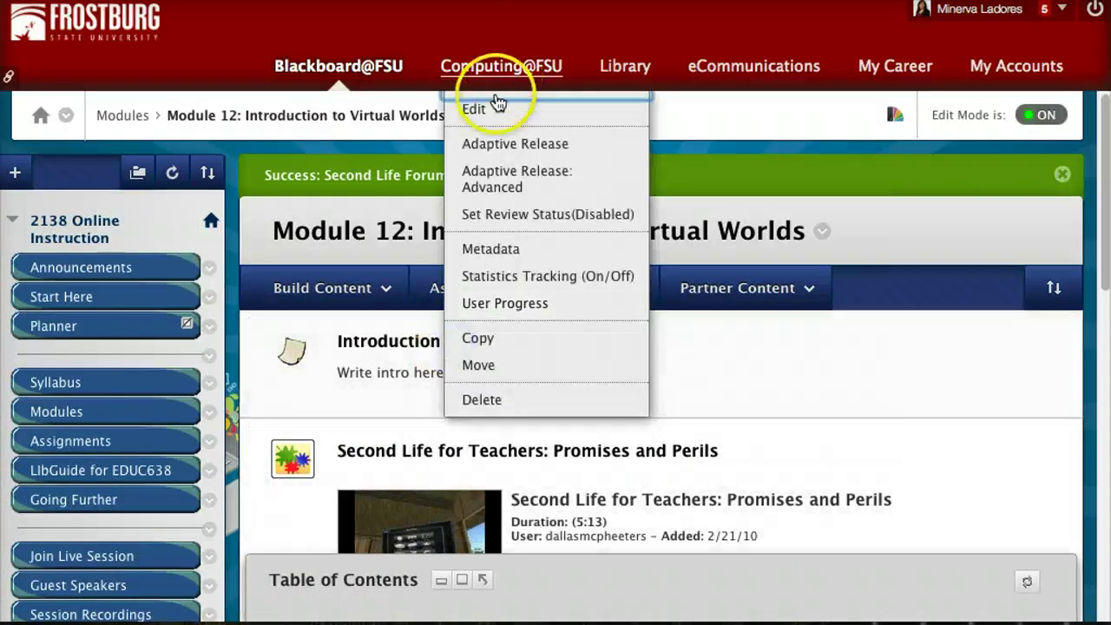
pyautogui.click(401, 364)
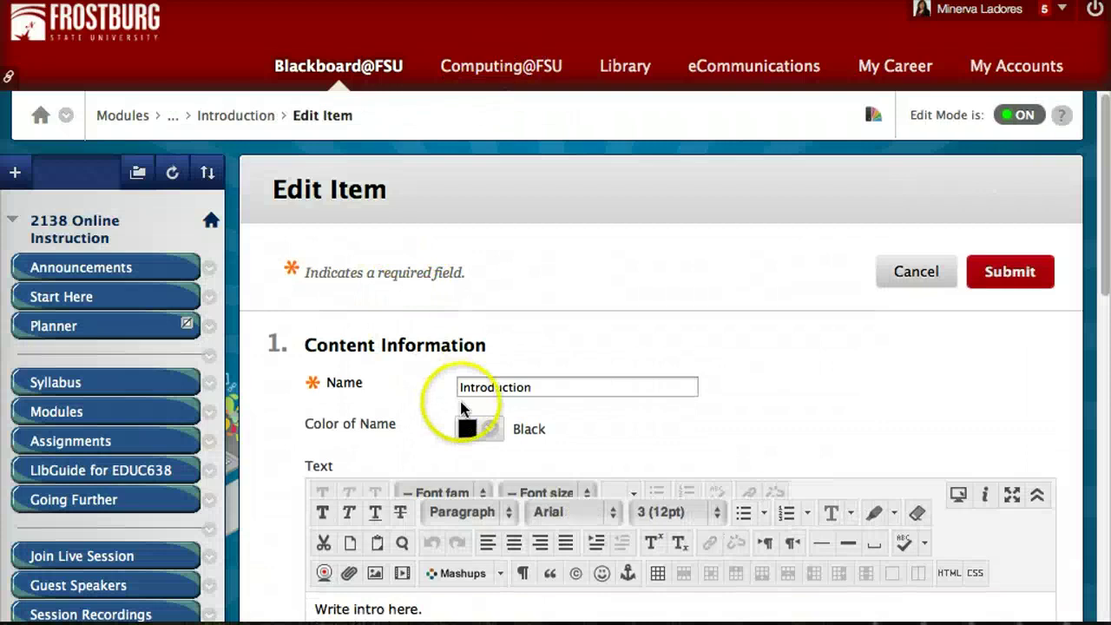
pyautogui.click(457, 386)
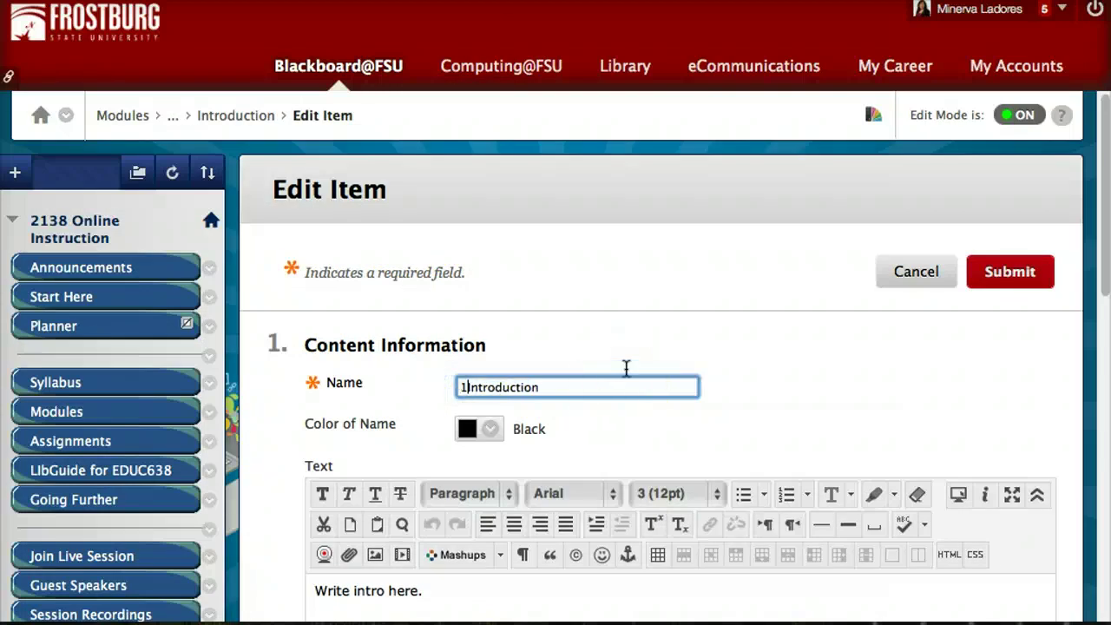
pyautogui.click(1005, 272)
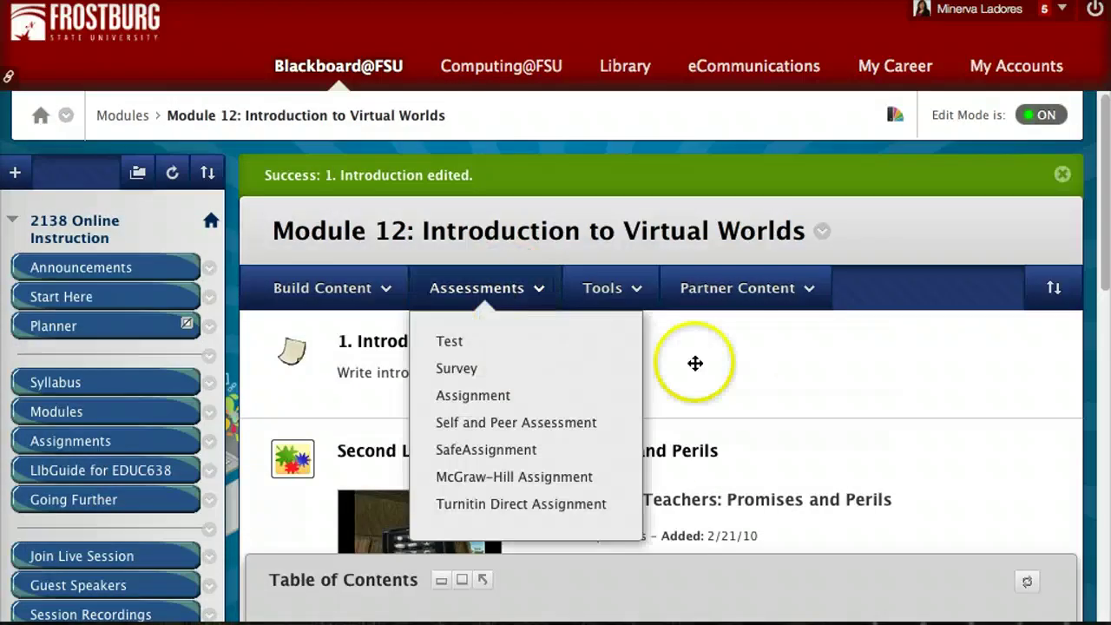
# - Rename the YouTube video item as "2. Second Life for Teachers: Promises and Perils" and submit the change
pyautogui.click(731, 452)
pyautogui.click(743, 137)
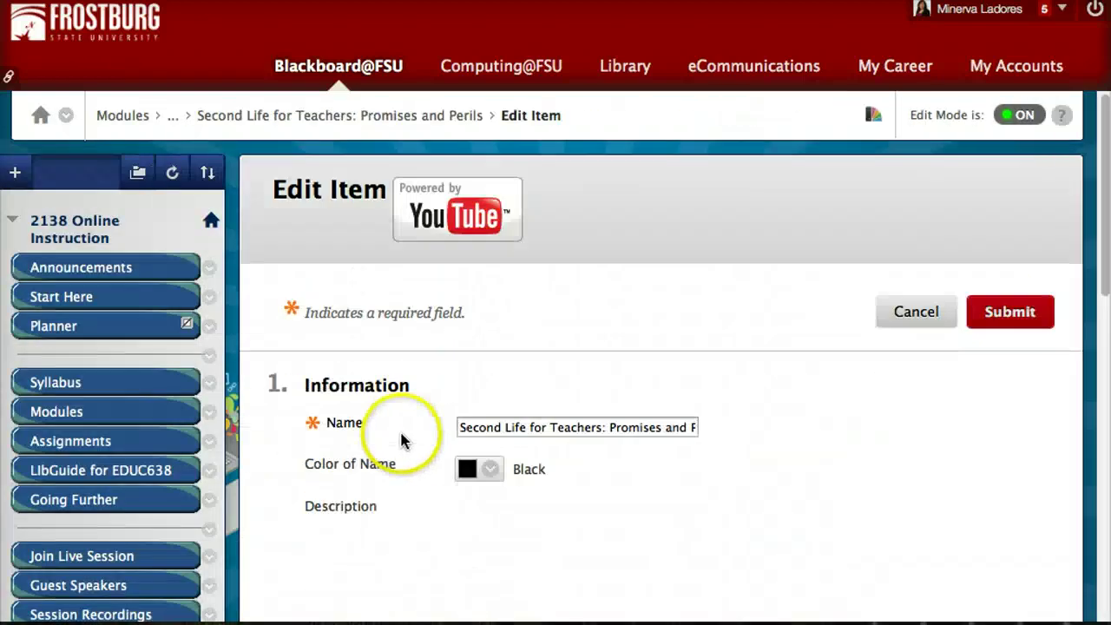
pyautogui.tripleClick(458, 426)
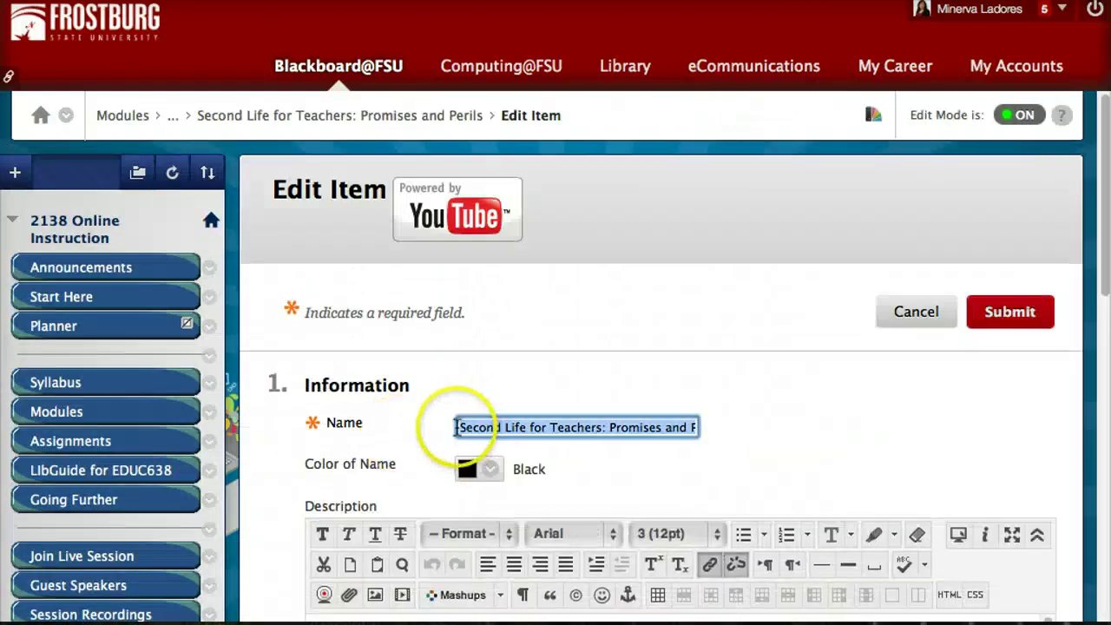
pyautogui.click(461, 426)
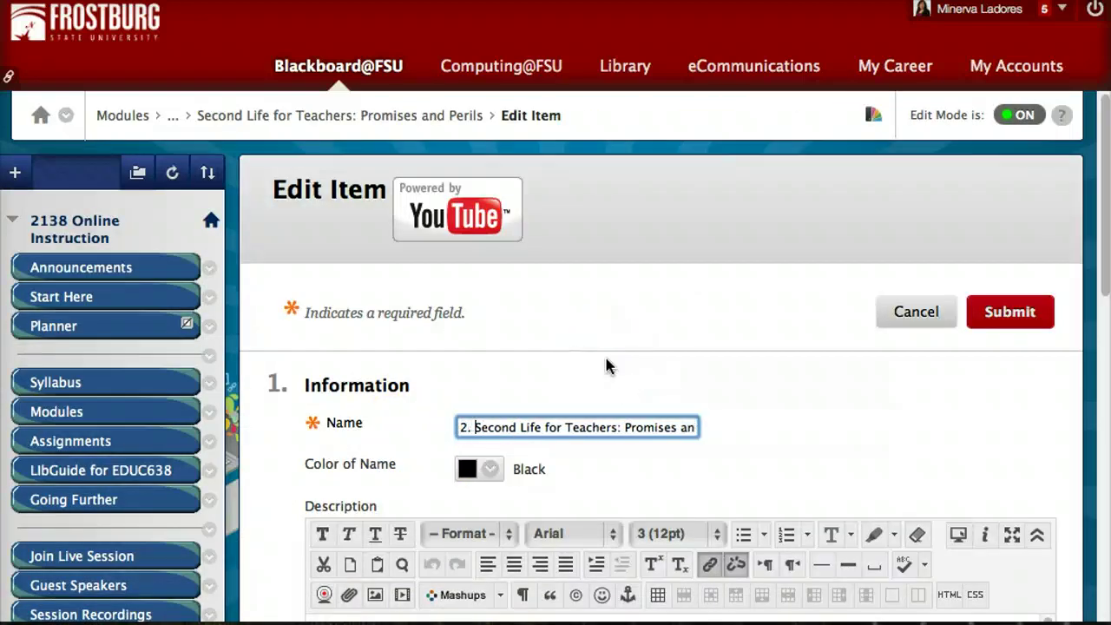
pyautogui.click(1012, 326)
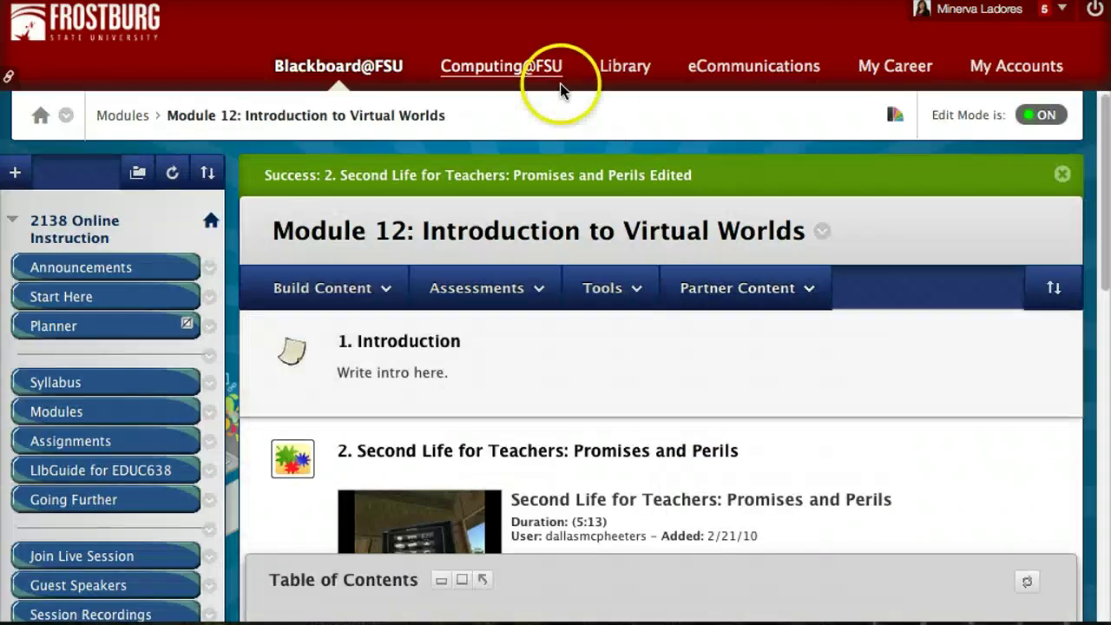
# - Rename the SlideShare presentation as "3. Designing Second Life Spaces for Teachers", dismissing the keychain password request, and submit the change
pyautogui.click(636, 300)
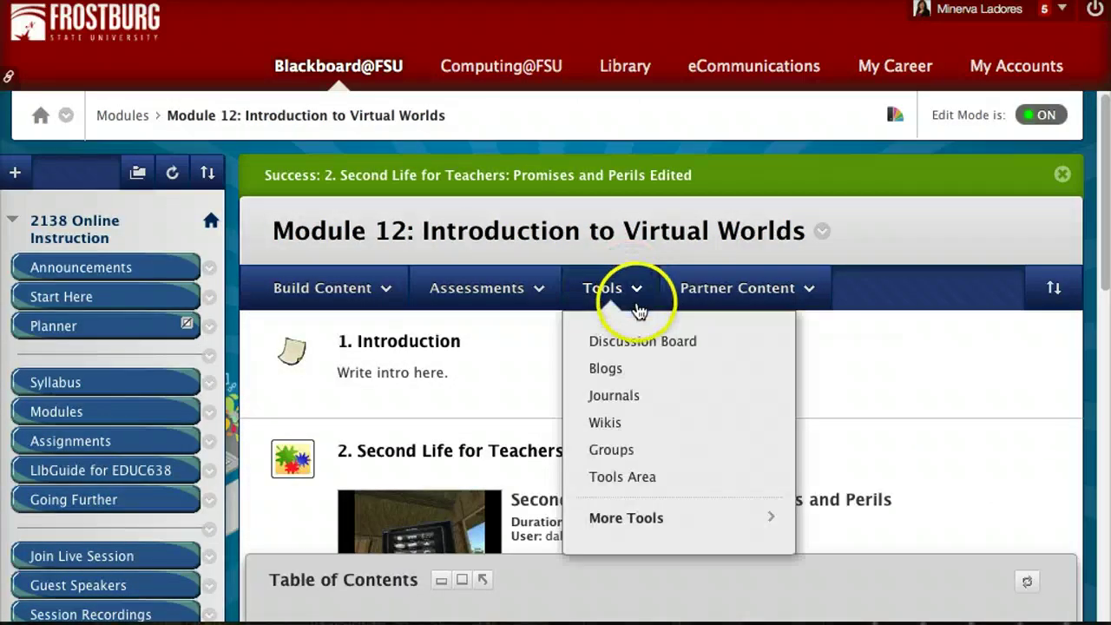
pyautogui.scroll(-1, 699, 330)
pyautogui.scroll(-3, 781, 375)
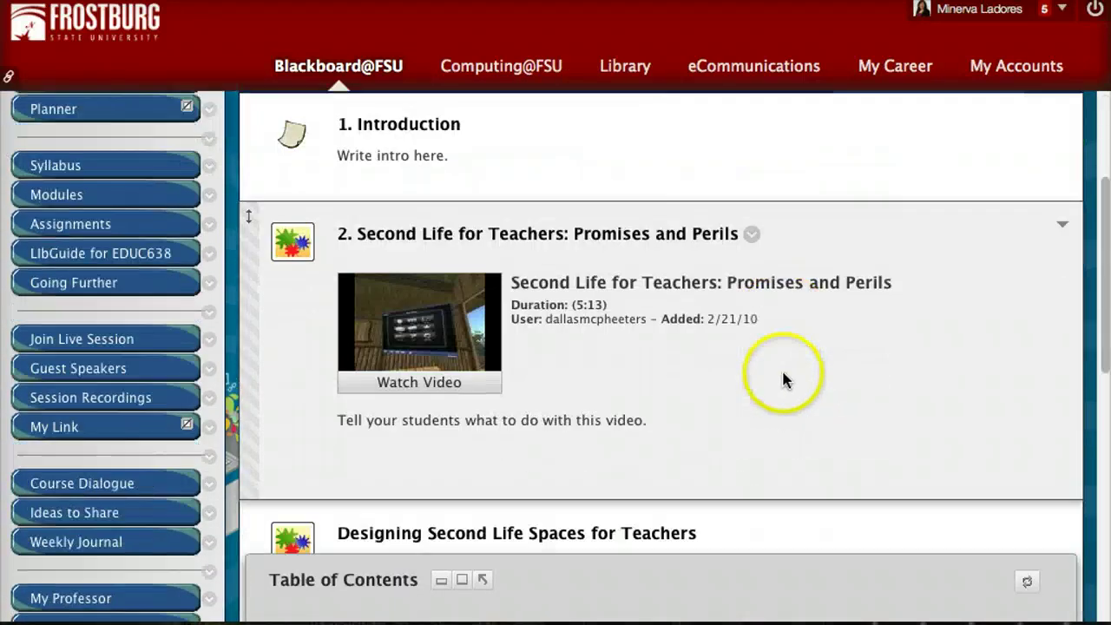
pyautogui.scroll(-3, 782, 379)
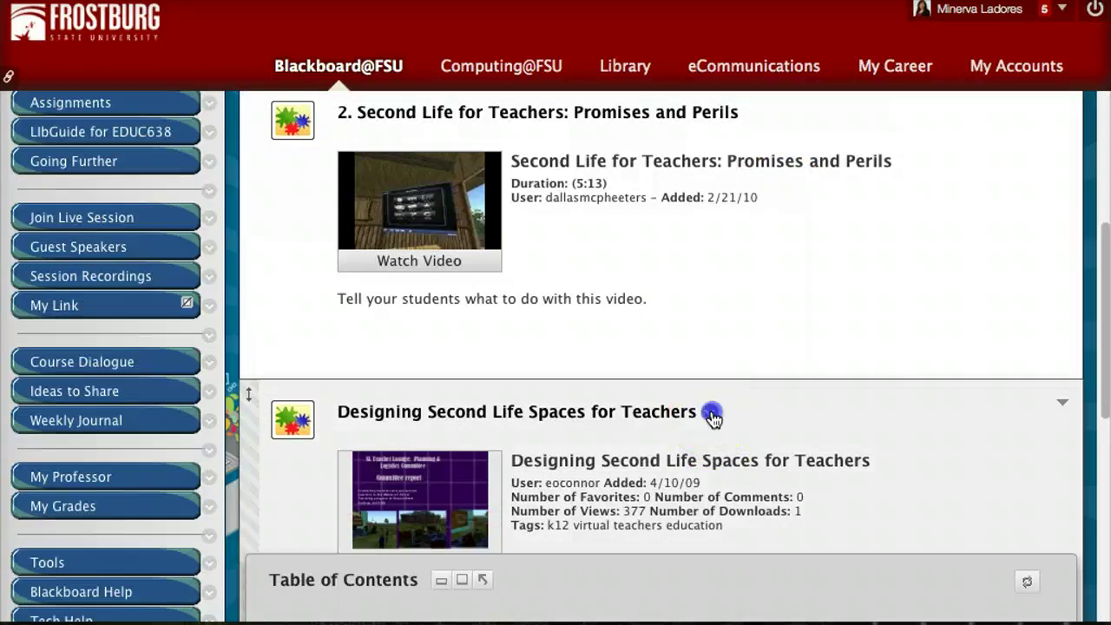
pyautogui.click(711, 414)
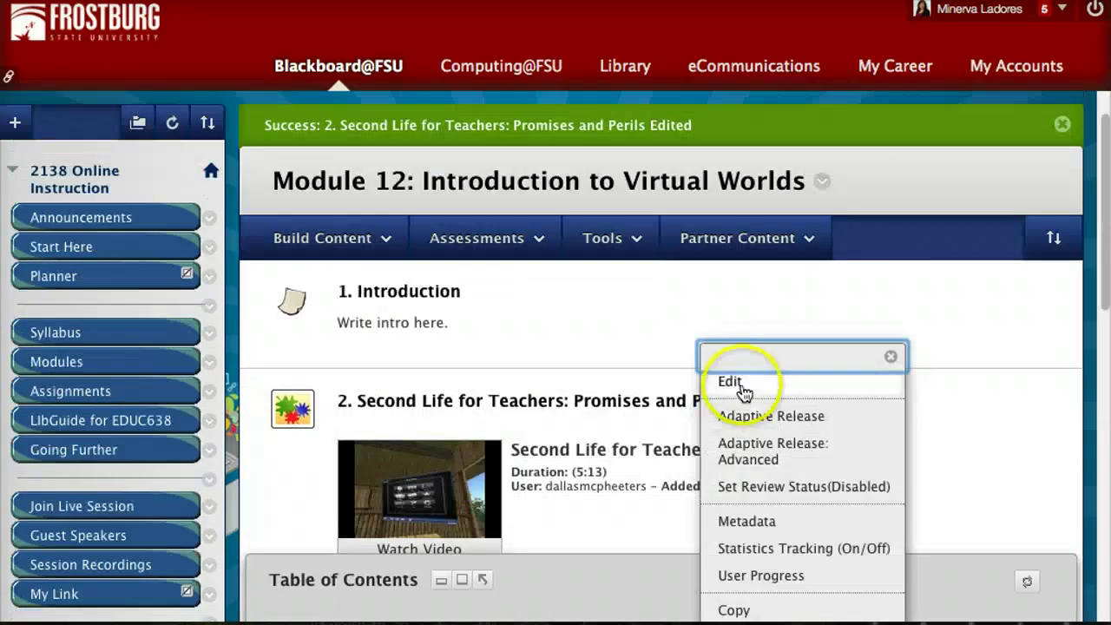
pyautogui.click(731, 382)
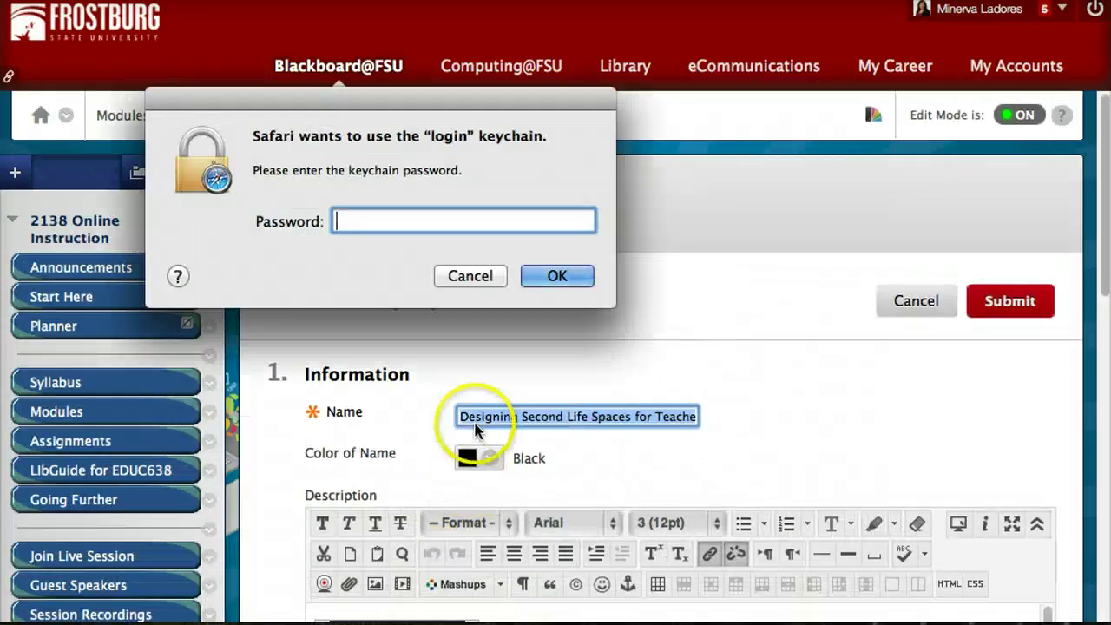
pyautogui.click(470, 276)
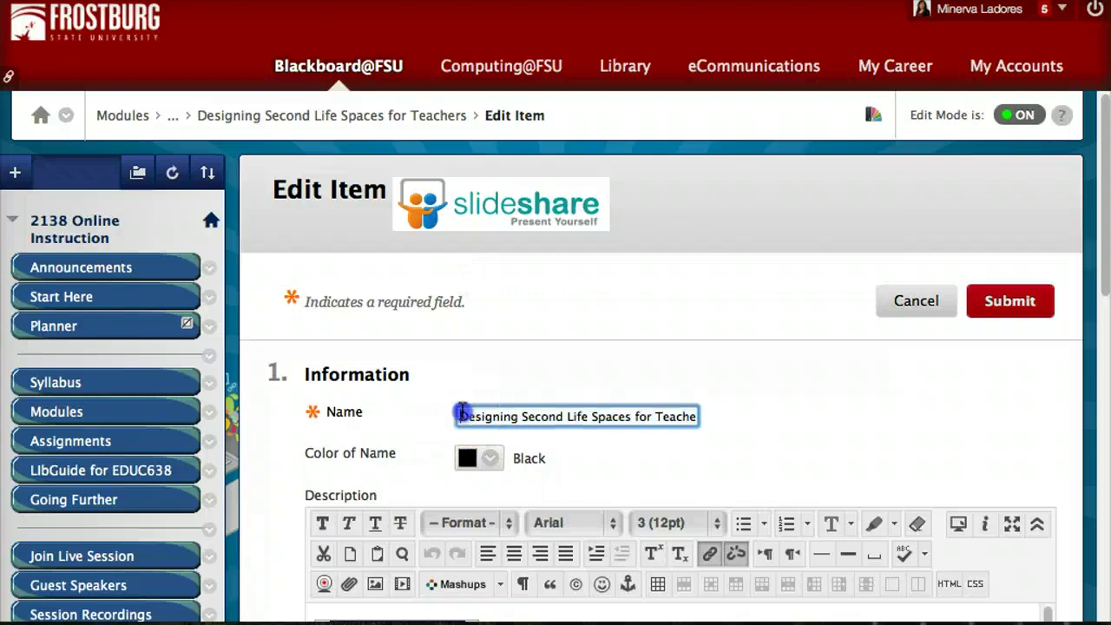
pyautogui.write('3.')
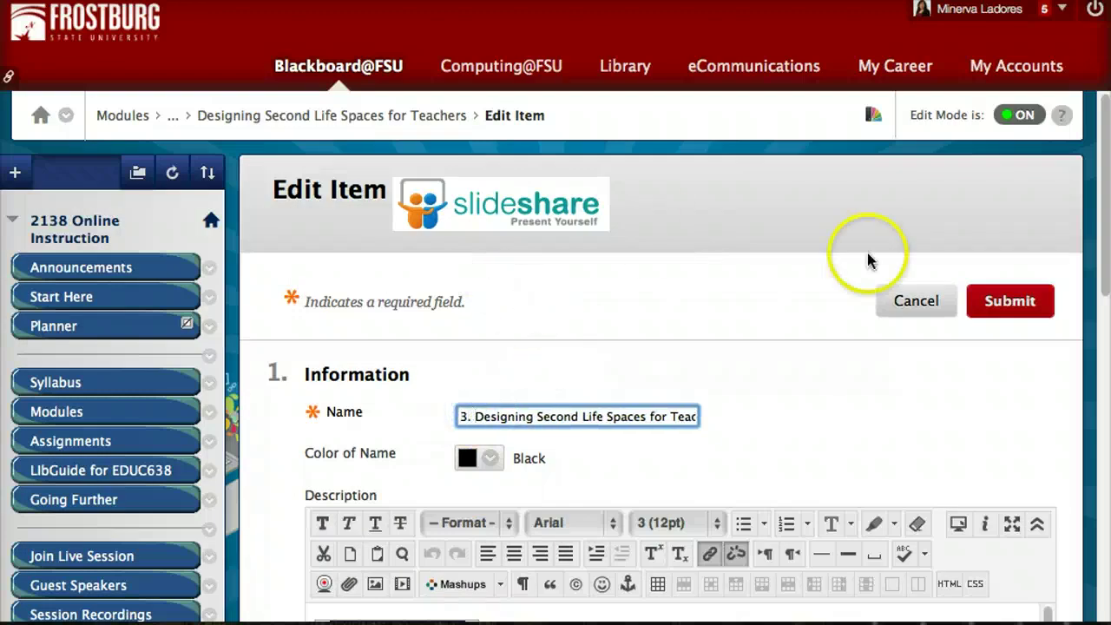
pyautogui.click(1020, 300)
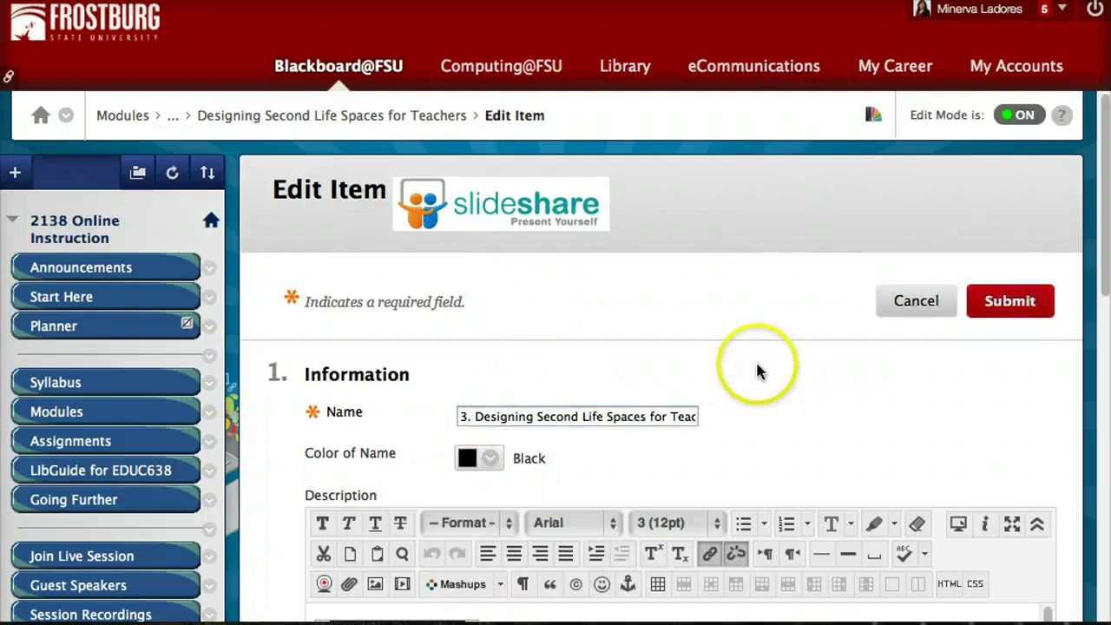
# - Turn edit mode off and dock the expanded Table of Contents beside the module content
pyautogui.scroll(-15, 784, 438)
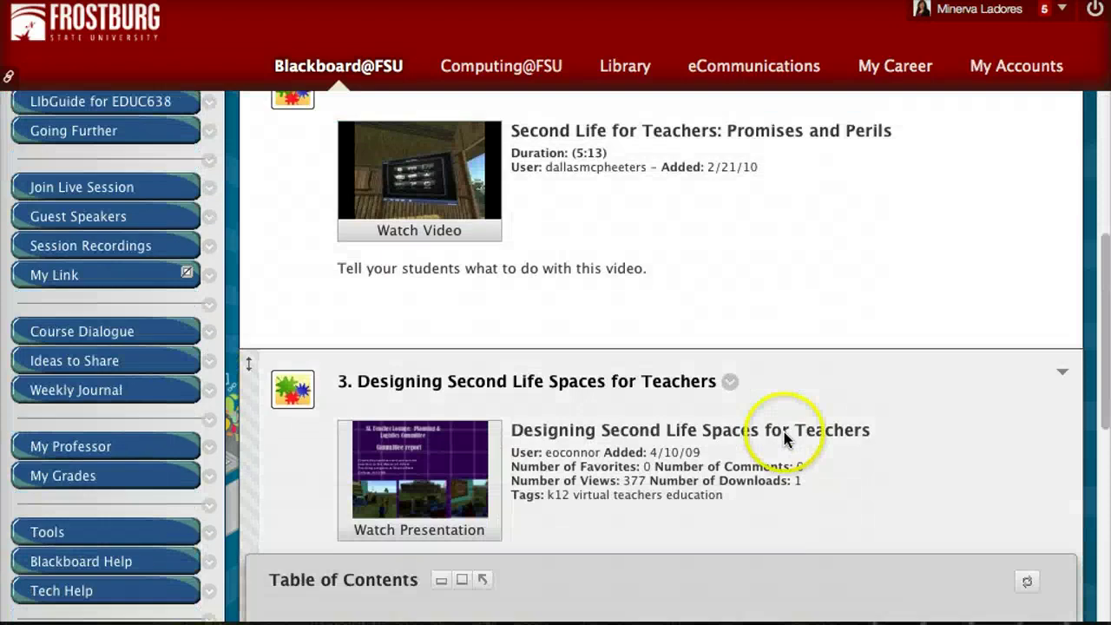
pyautogui.scroll(15, 783, 439)
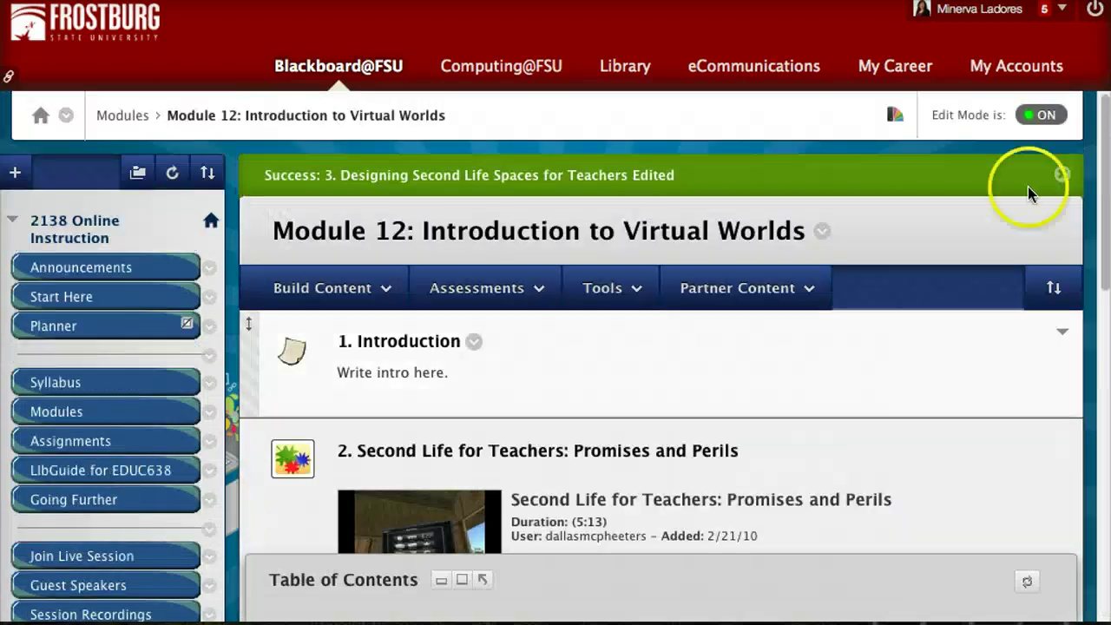
pyautogui.click(1041, 116)
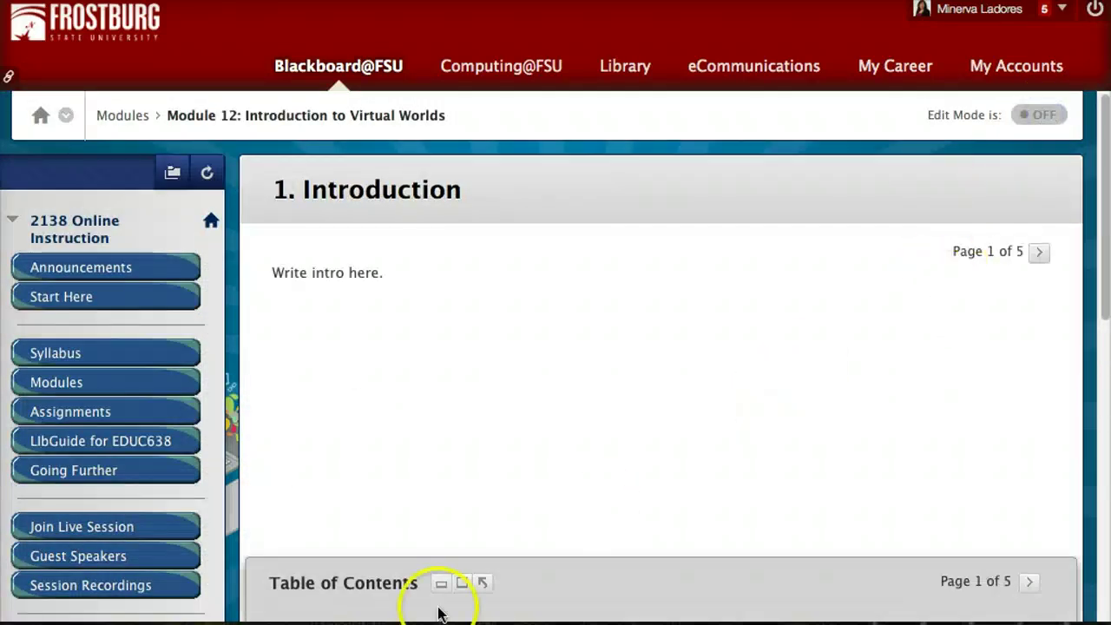
pyautogui.click(460, 583)
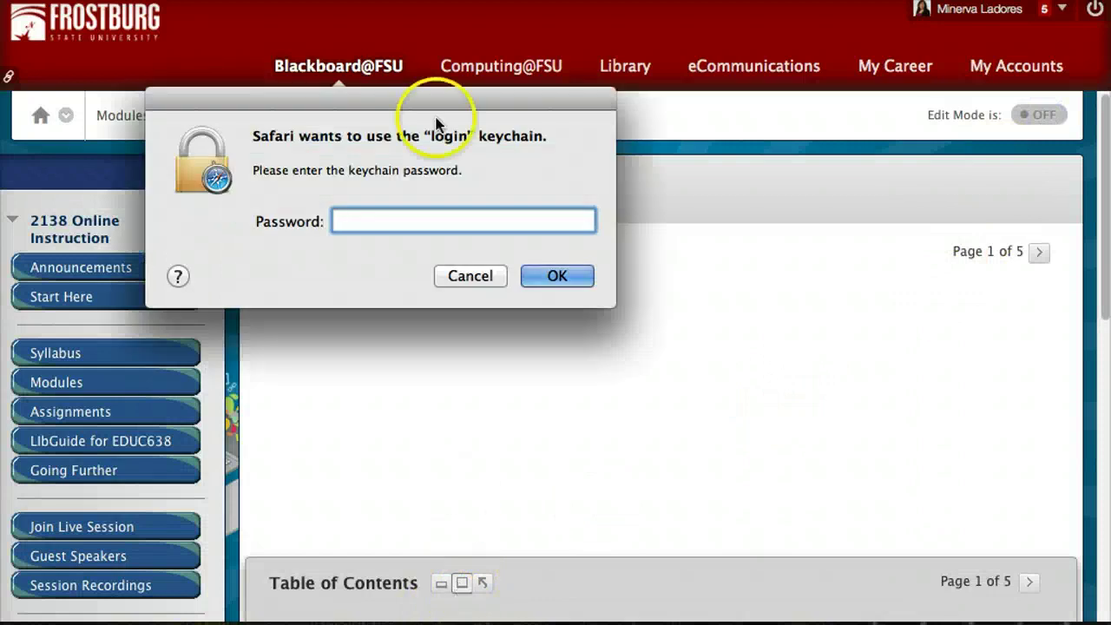
pyautogui.click(484, 278)
pyautogui.click(471, 584)
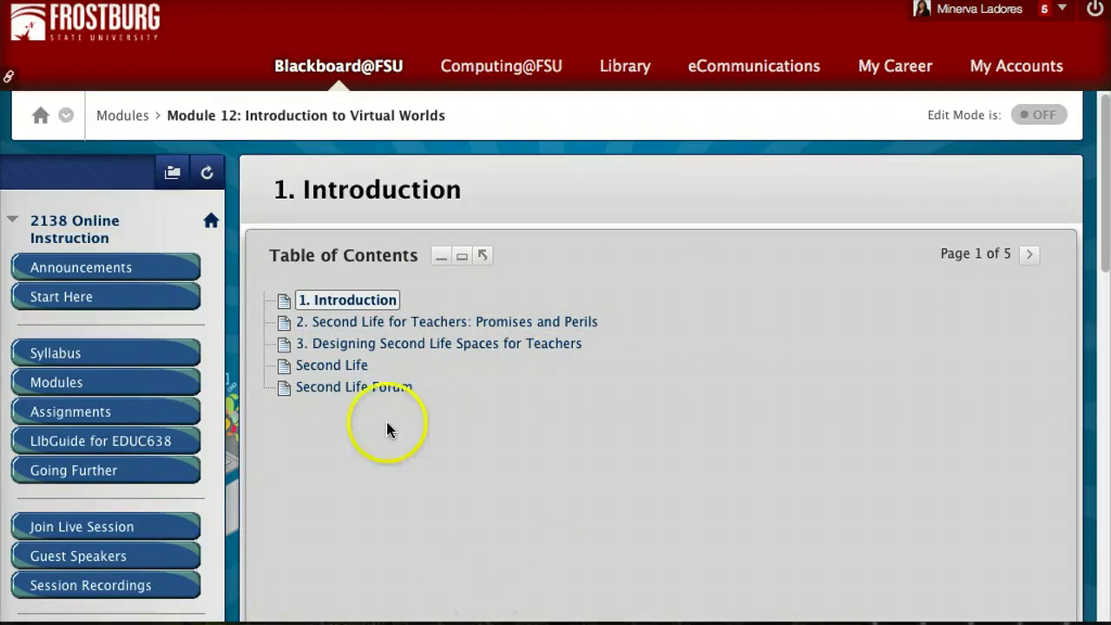
pyautogui.click(483, 257)
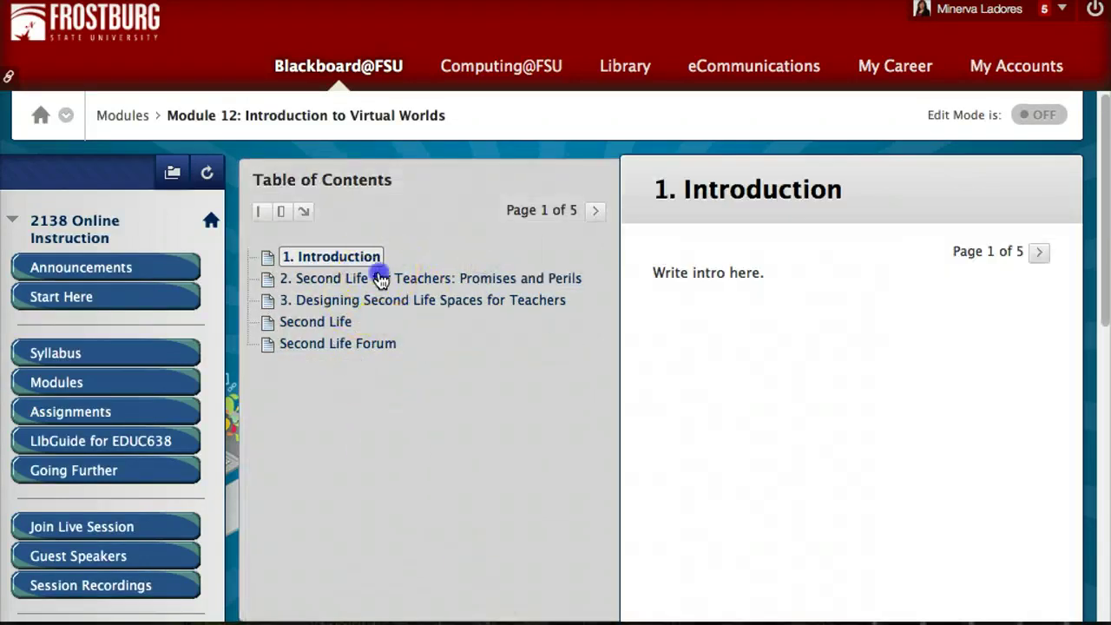
# - Page through the Promises and Perils video, the presentation, the Second Life link and the Second Life Forum from the Table of Contents
pyautogui.click(381, 279)
pyautogui.click(363, 306)
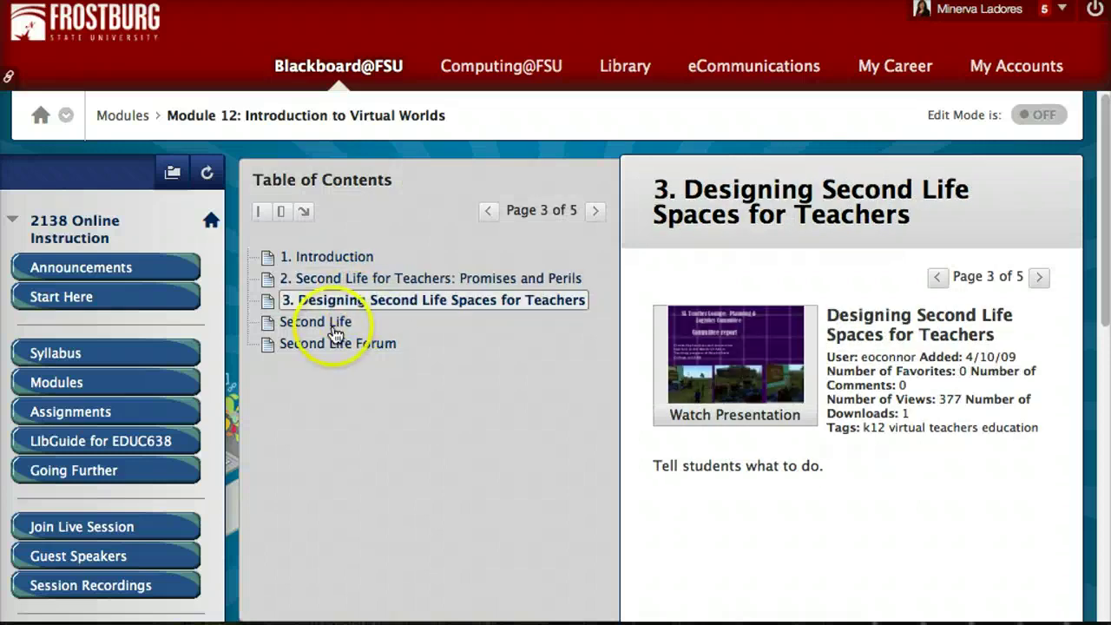
pyautogui.click(335, 325)
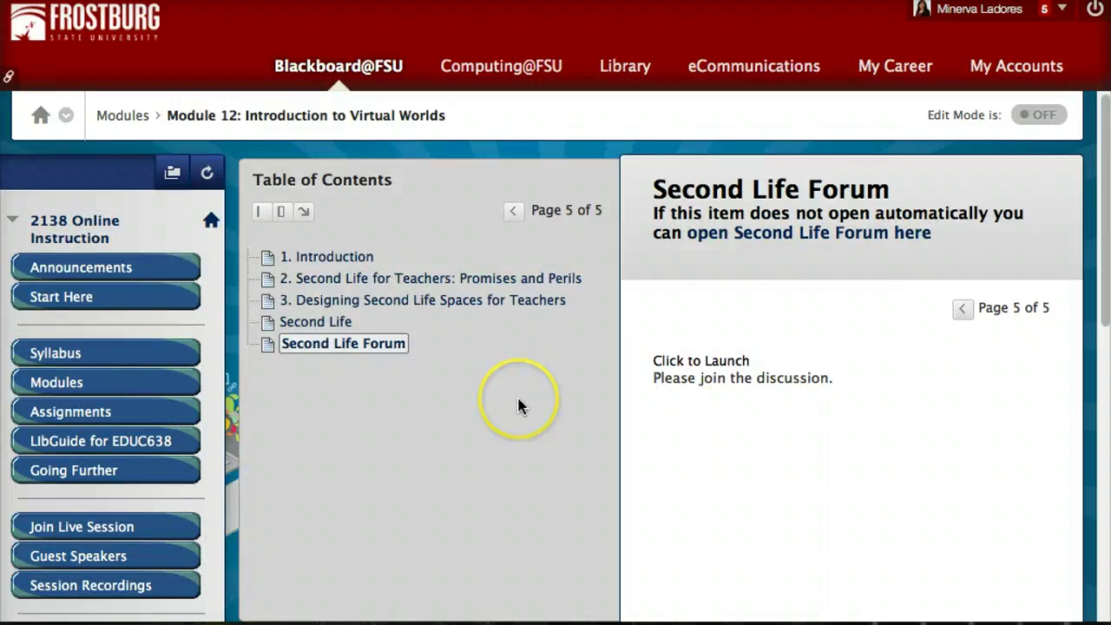
pyautogui.scroll(-3, 518, 404)
pyautogui.scroll(3, 518, 404)
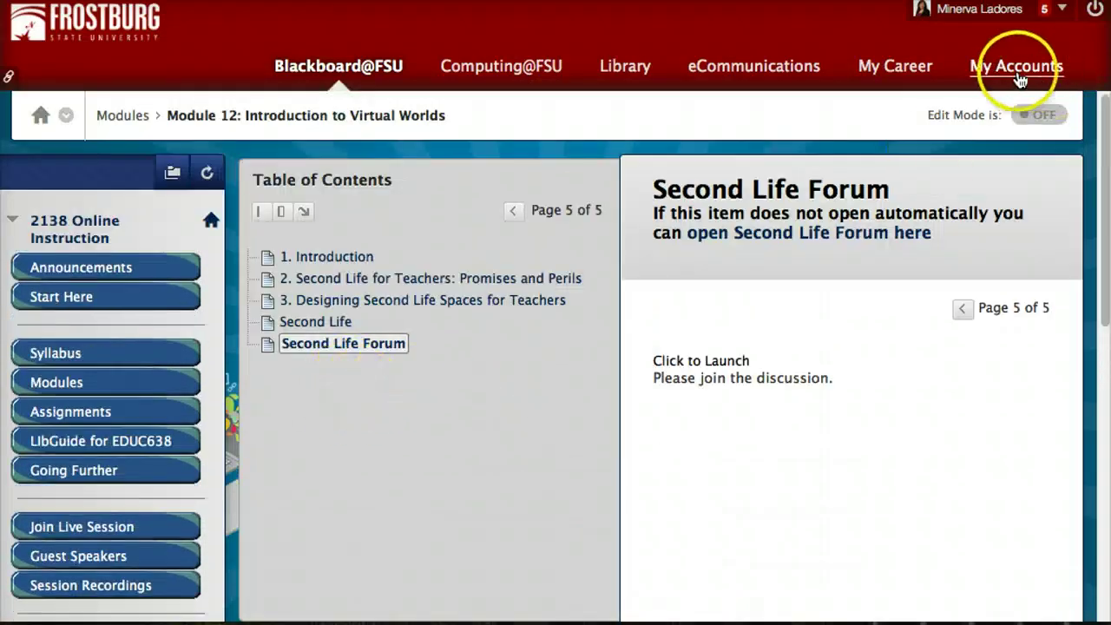
# - Turn edit mode back on and set Make the Link Available to Yes in the Second Life Quiz test options, submitting the change
pyautogui.click(1038, 116)
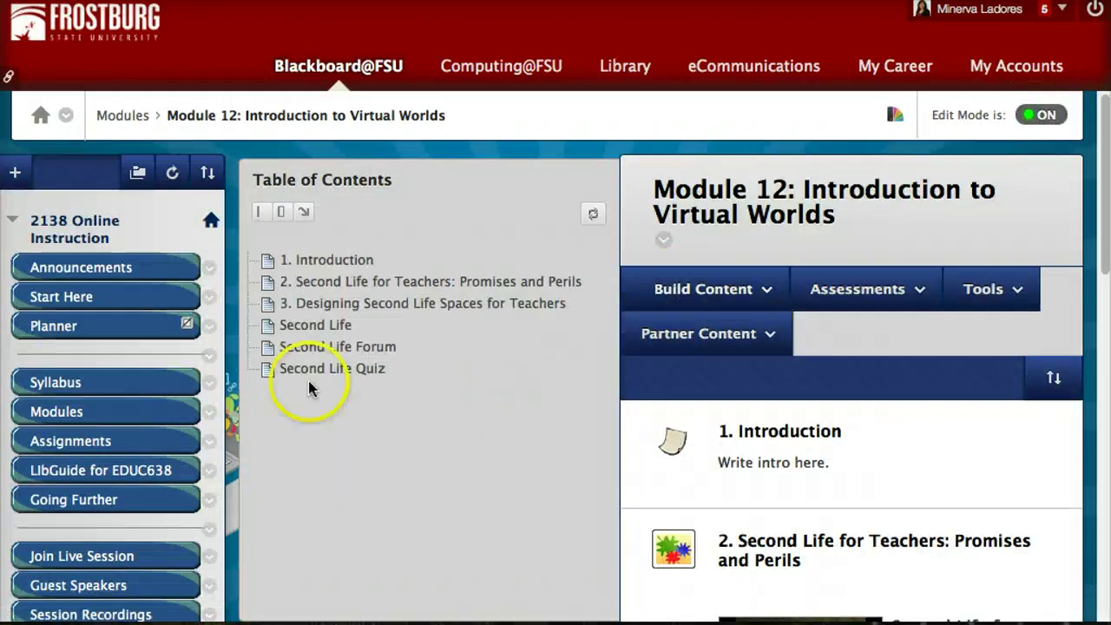
pyautogui.scroll(-3, 441, 418)
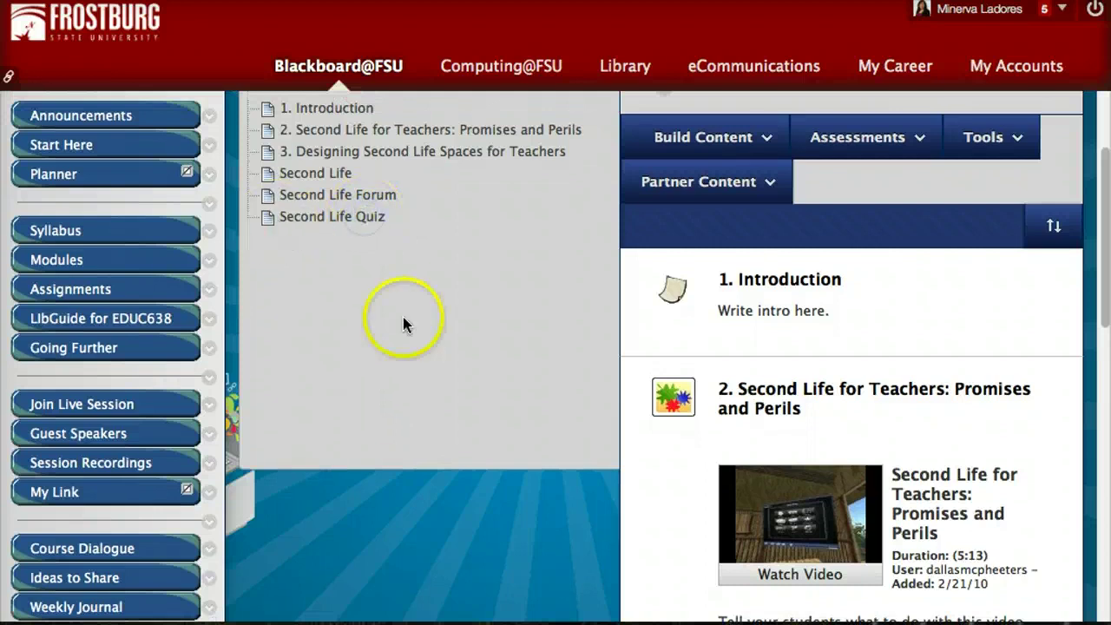
pyautogui.scroll(-10, 917, 390)
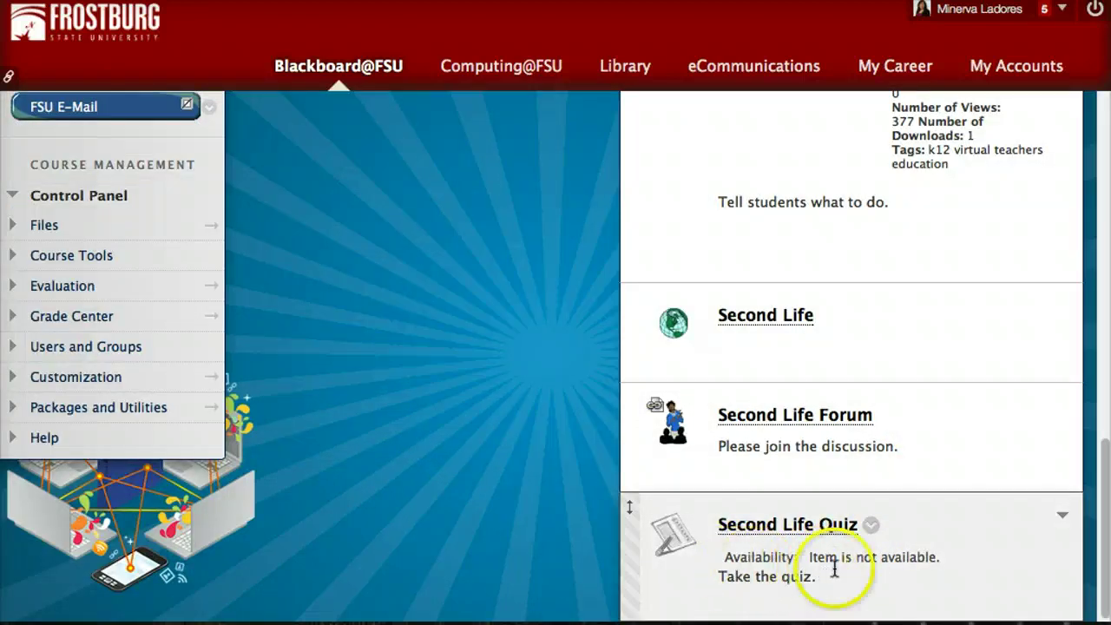
pyautogui.click(870, 525)
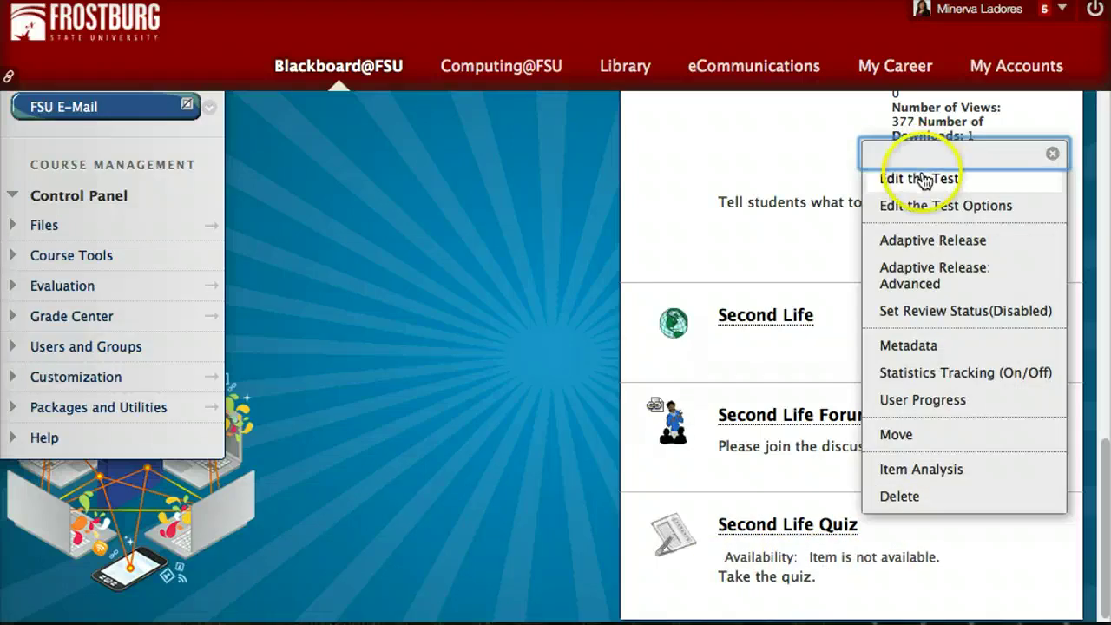
pyautogui.click(927, 209)
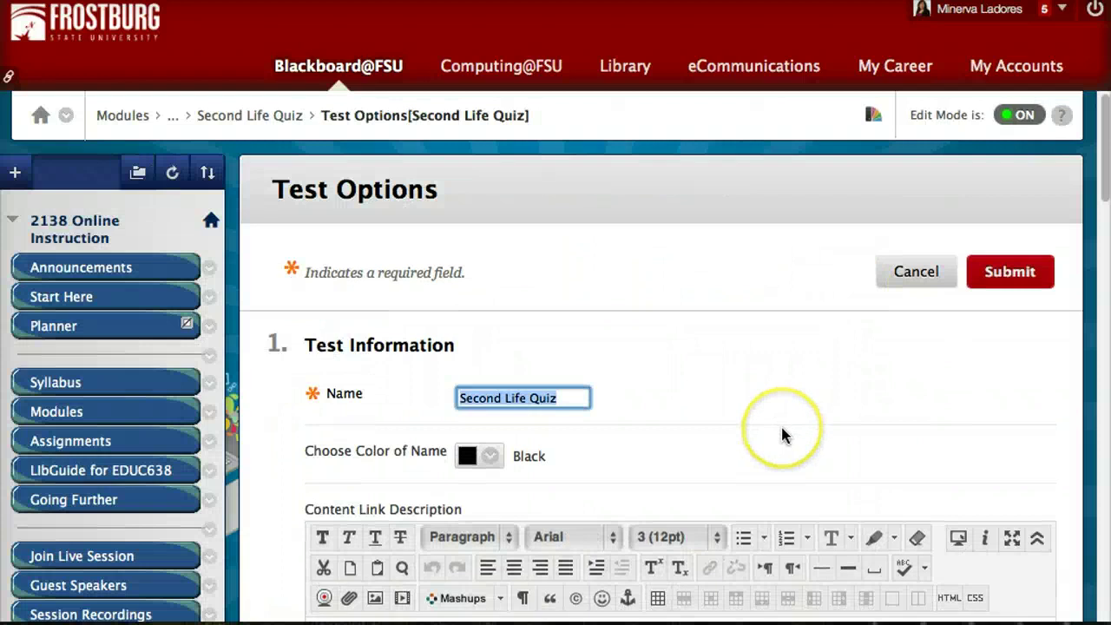
pyautogui.scroll(-5, 784, 425)
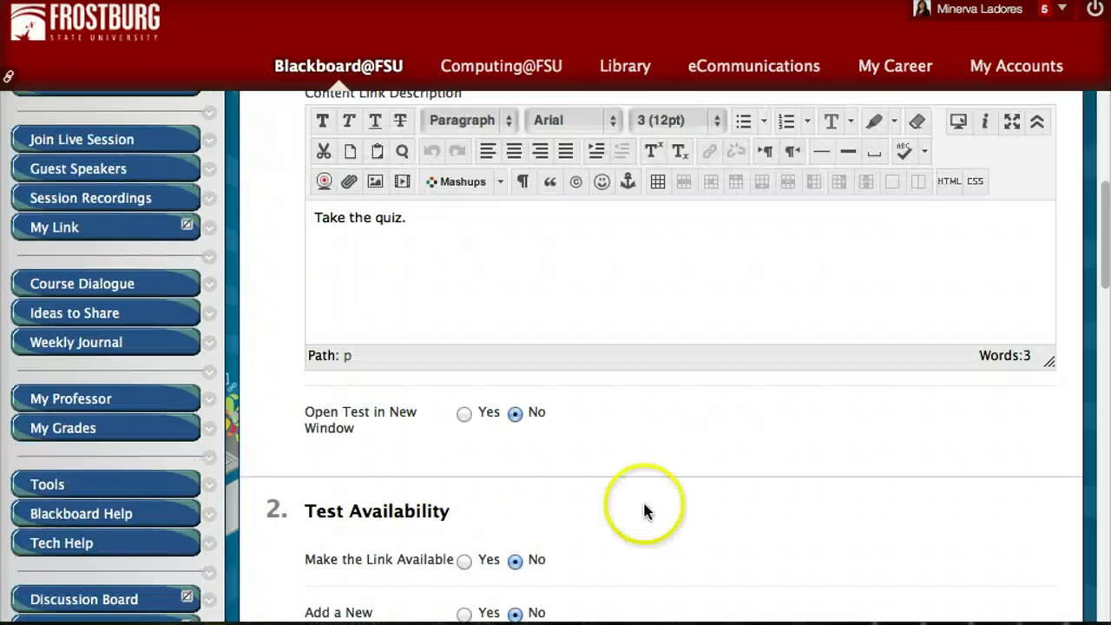
pyautogui.scroll(-2, 640, 508)
pyautogui.click(464, 426)
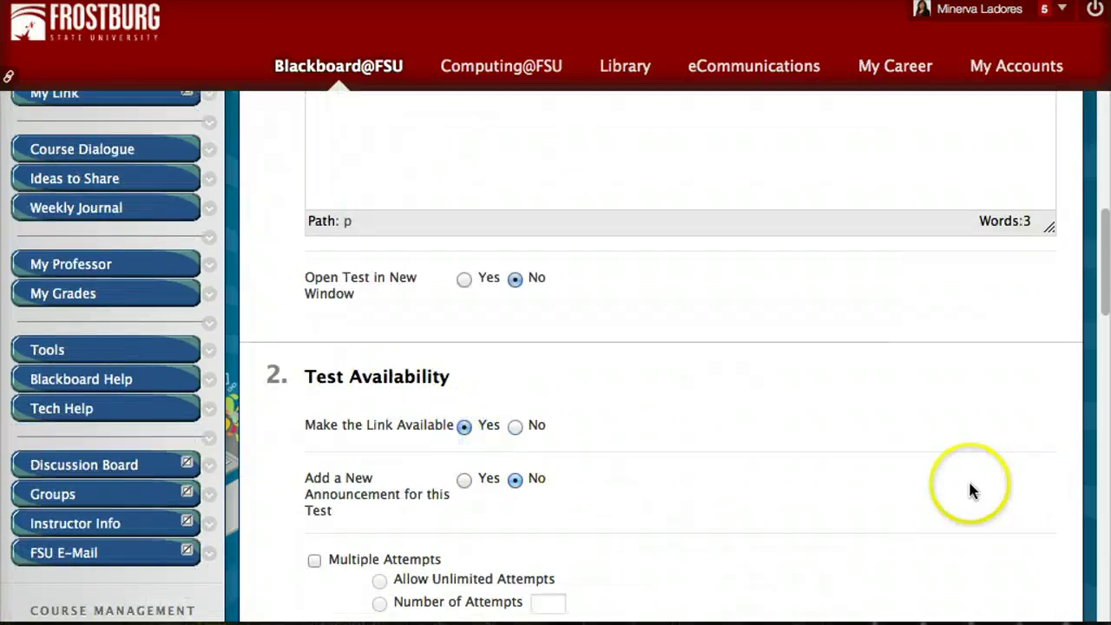
pyautogui.scroll(-11, 968, 484)
pyautogui.scroll(-5, 1014, 533)
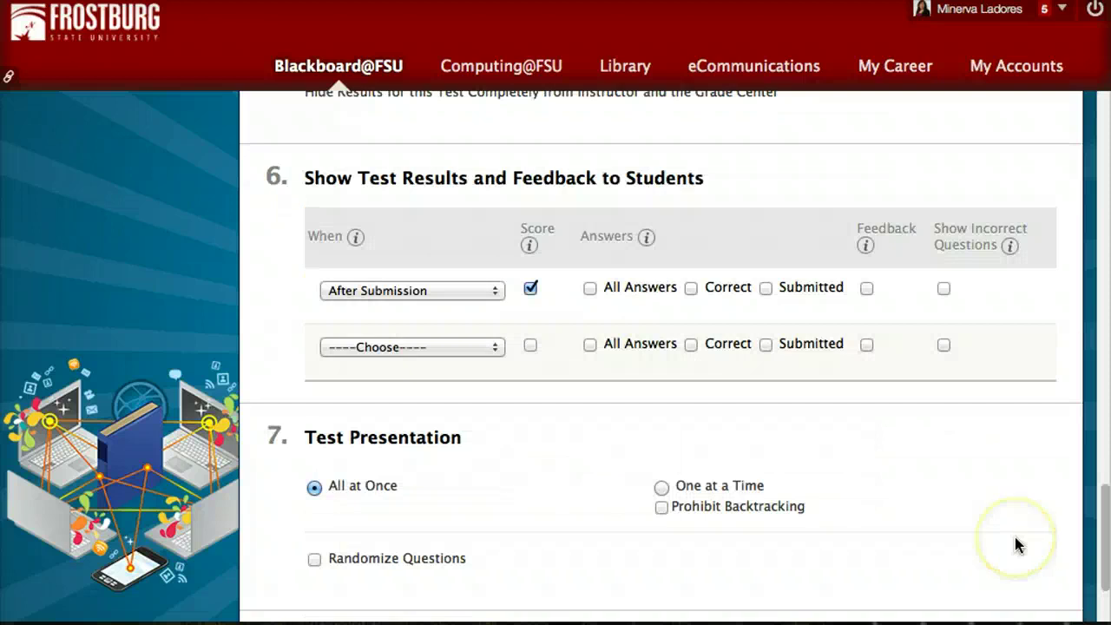
pyautogui.scroll(-2, 1013, 536)
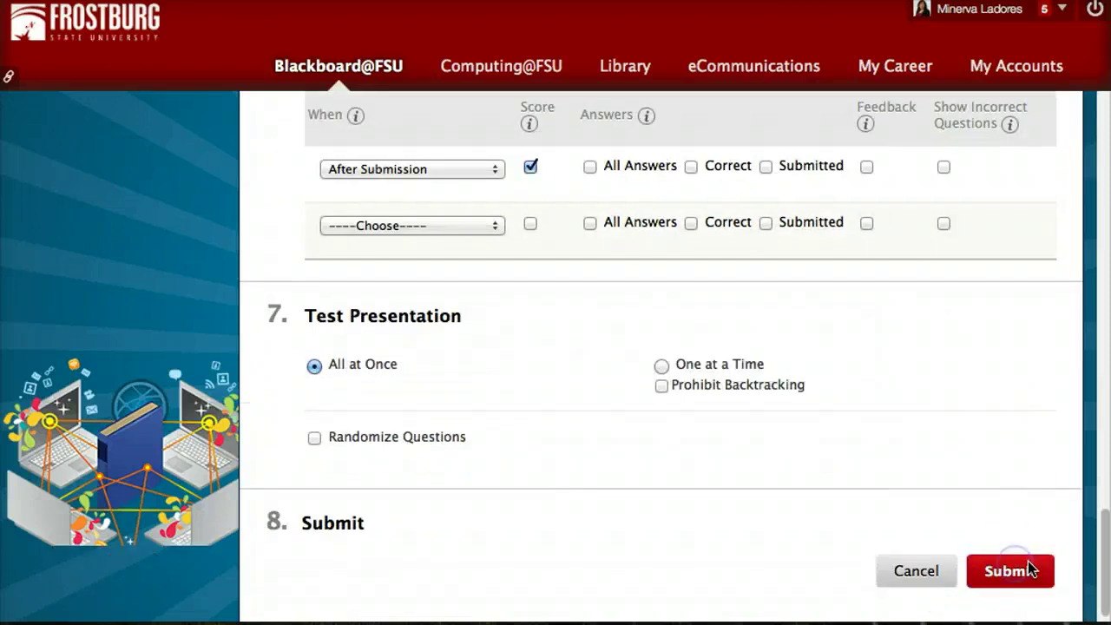
pyautogui.click(1051, 565)
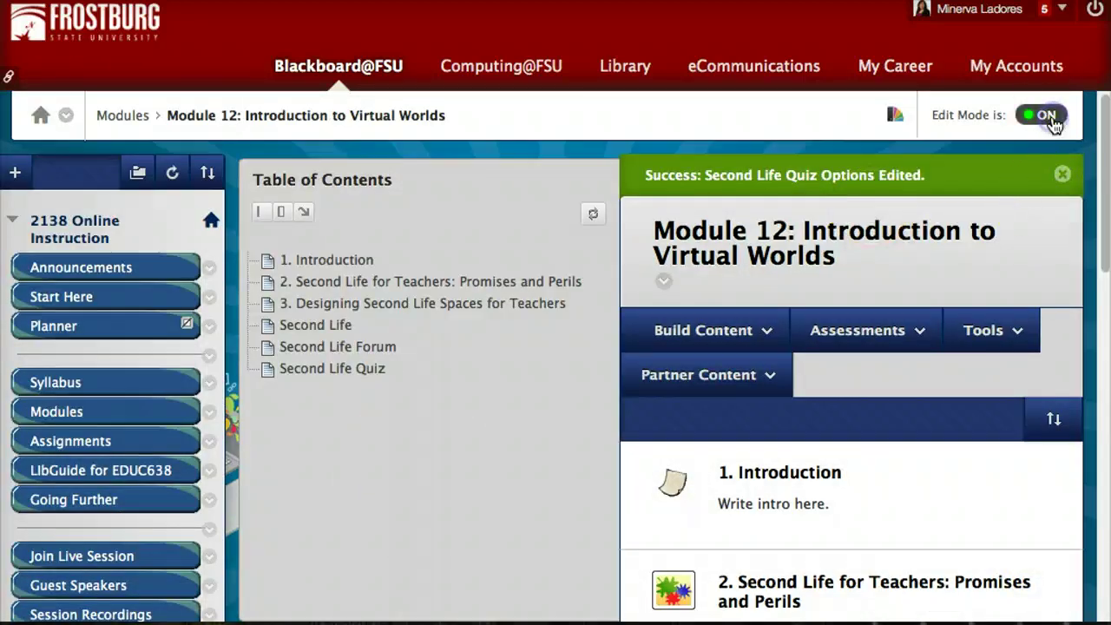
# - Turn edit mode off and check the module's Table of Contents in the student view
pyautogui.click(1046, 116)
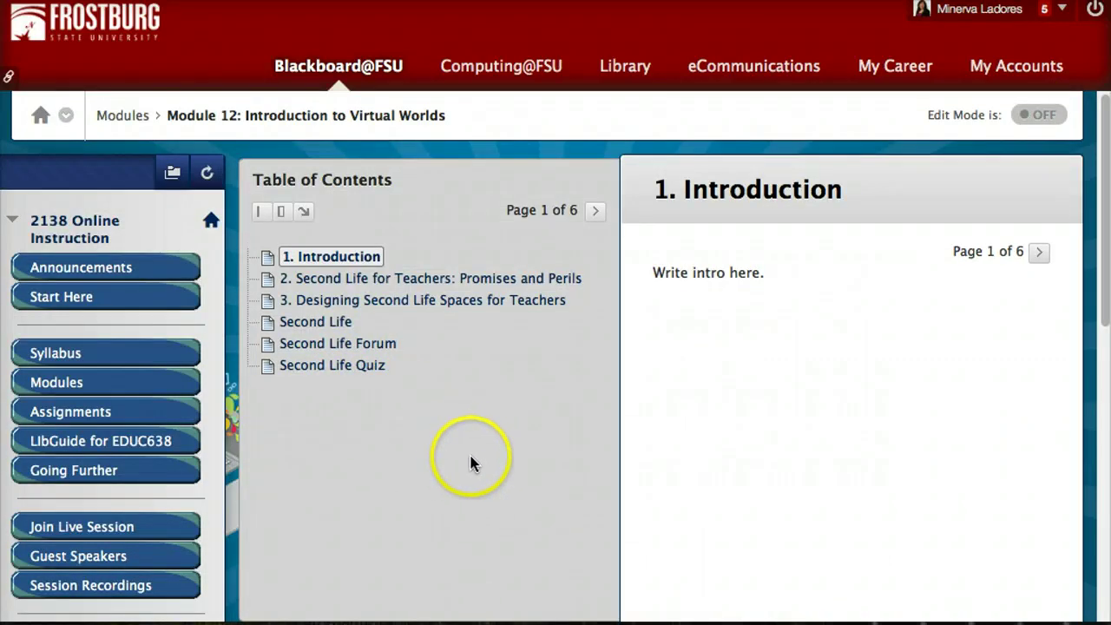
pyautogui.click(478, 283)
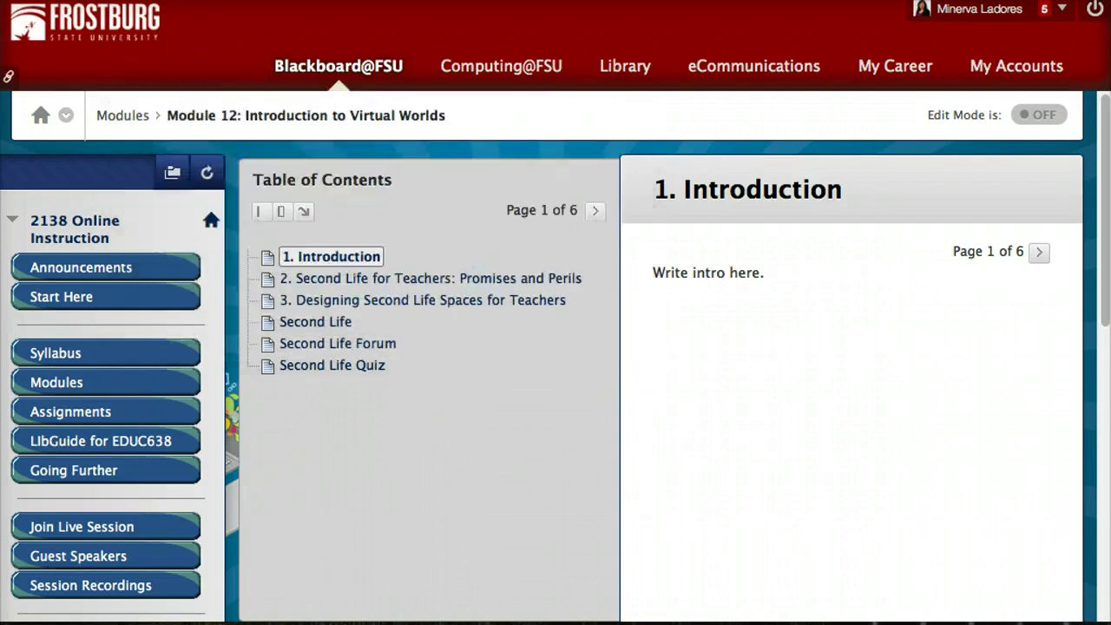